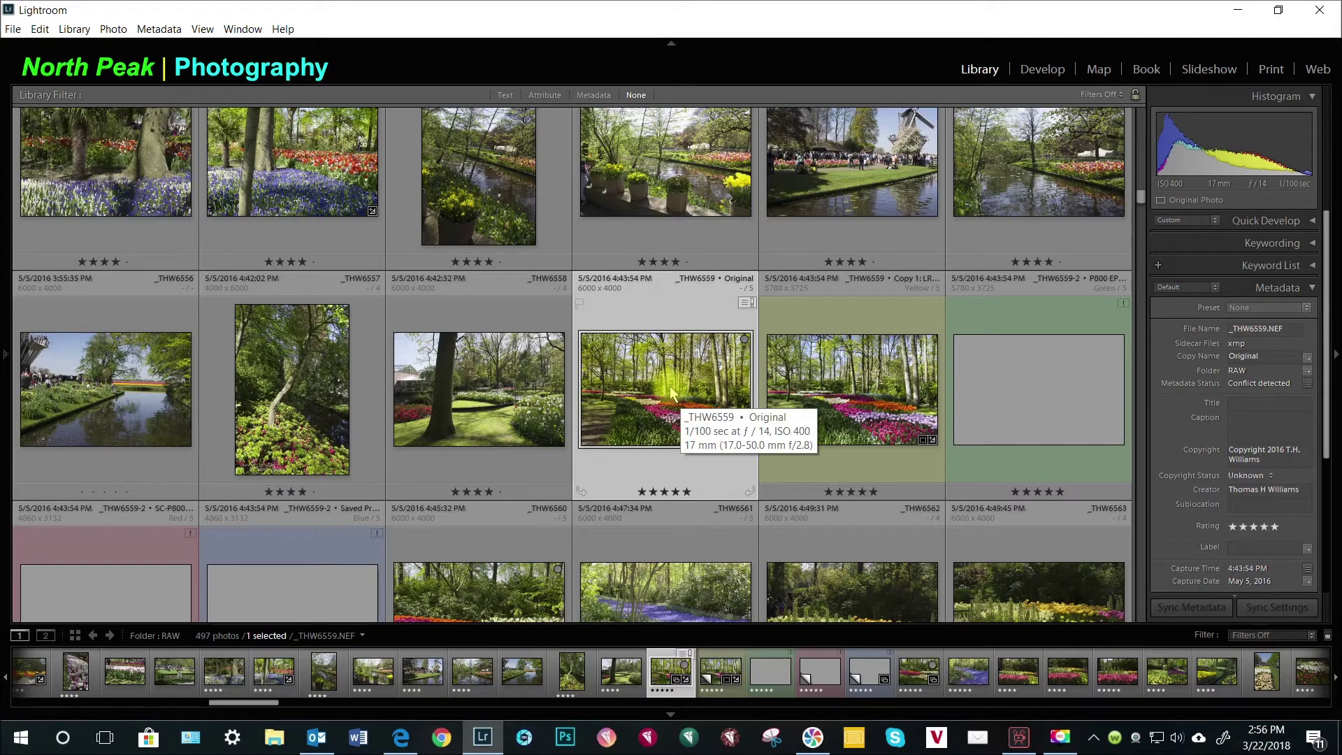
Step: Open the selected tulip garden photo for developing and soft-proof it with the SC-P800 Series Exhibition Canvas Gloss PK v2 profile
{"action": "left_click", "coordinate": [1037, 69]}
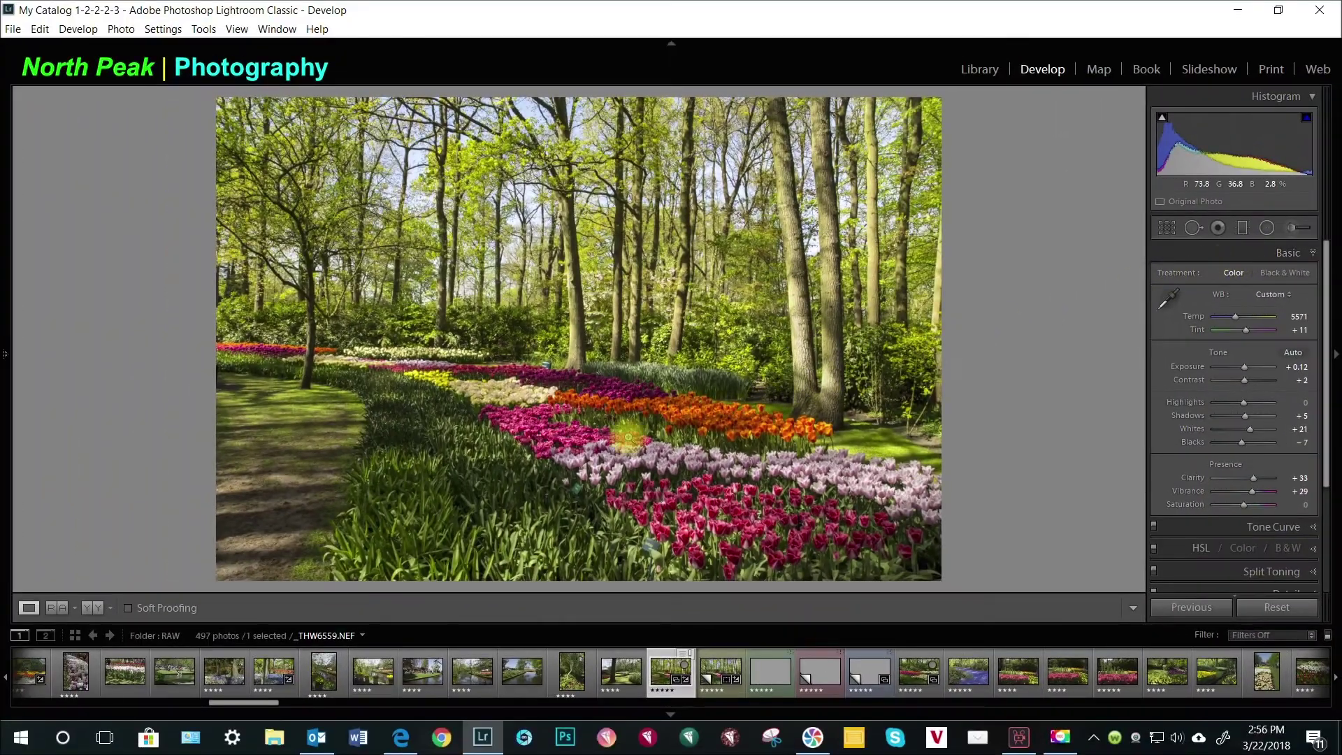
{"action": "left_click", "coordinate": [128, 608]}
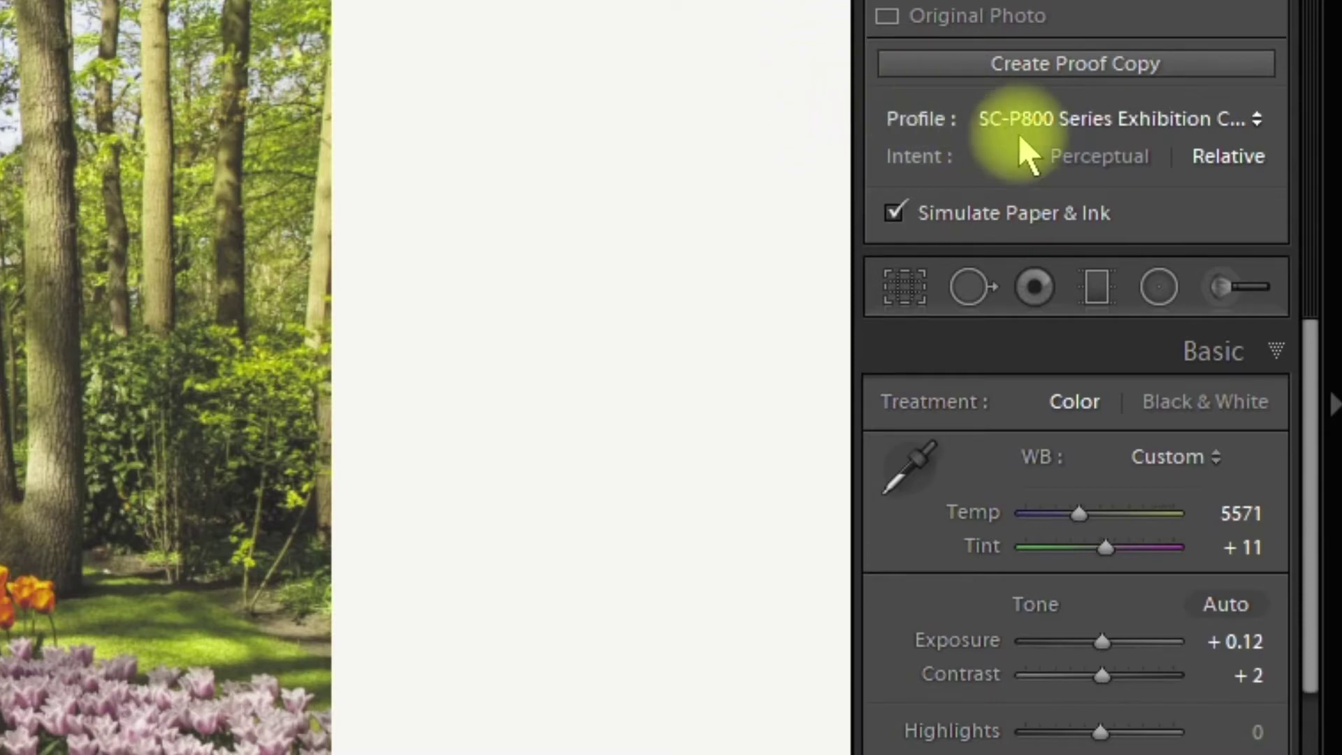
{"action": "left_click", "coordinate": [1257, 120]}
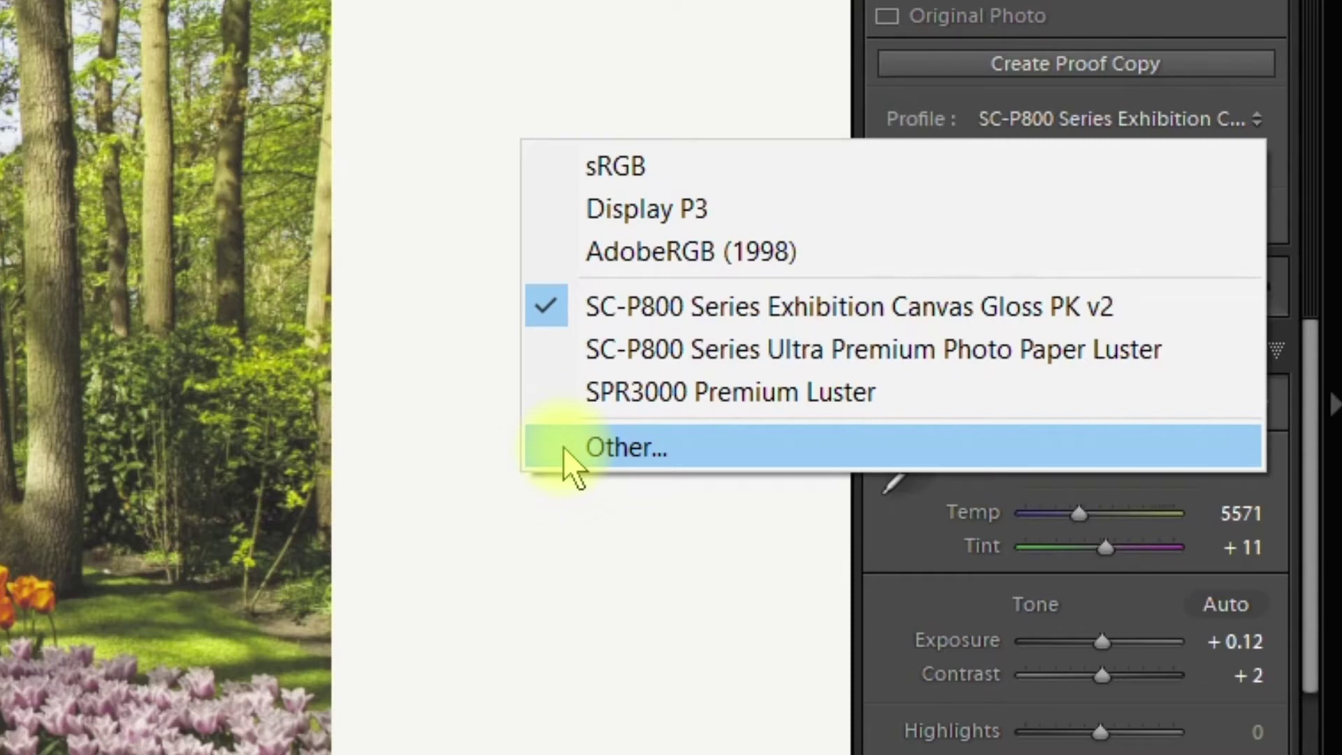
{"action": "left_click", "coordinate": [590, 318]}
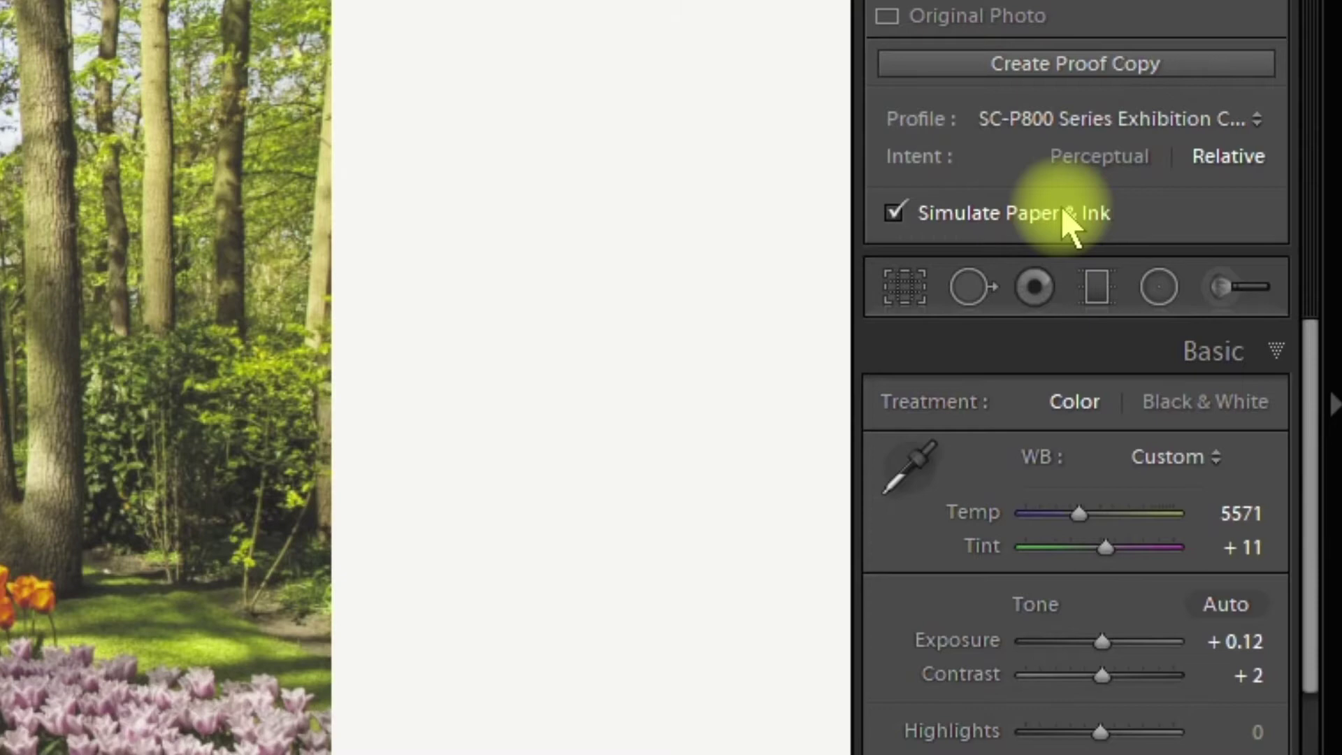
Step: Create a proof copy of the tulip photo and cycle the info overlay to its exposure and lens details
{"action": "left_click", "coordinate": [1052, 79]}
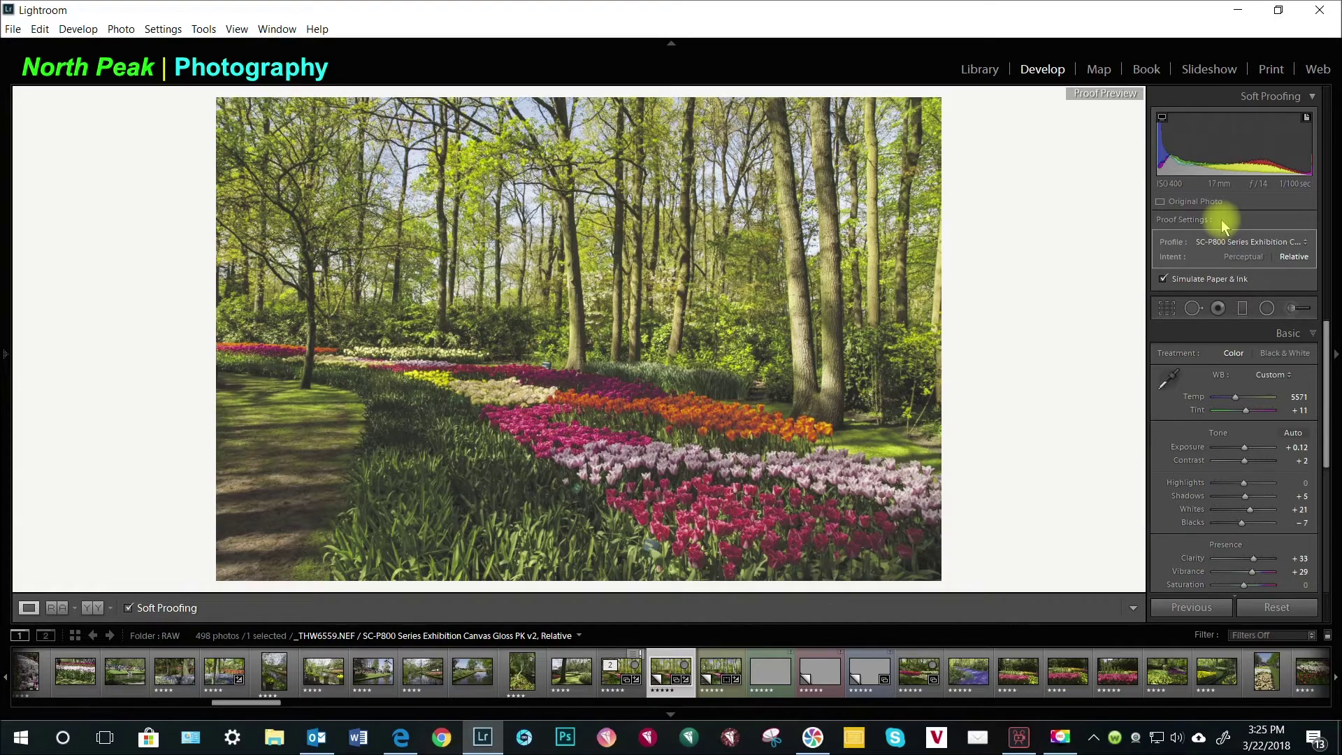
{"action": "key", "text": "i"}
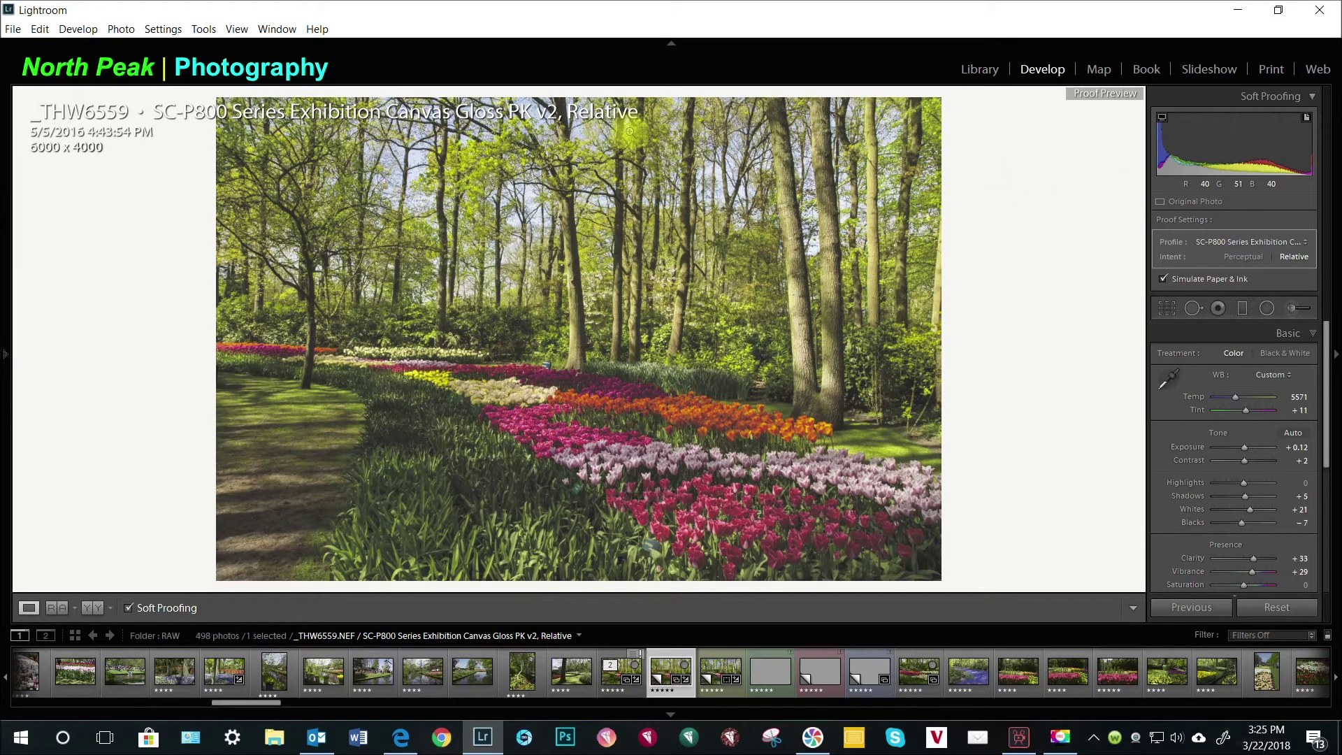
{"action": "key", "text": "i"}
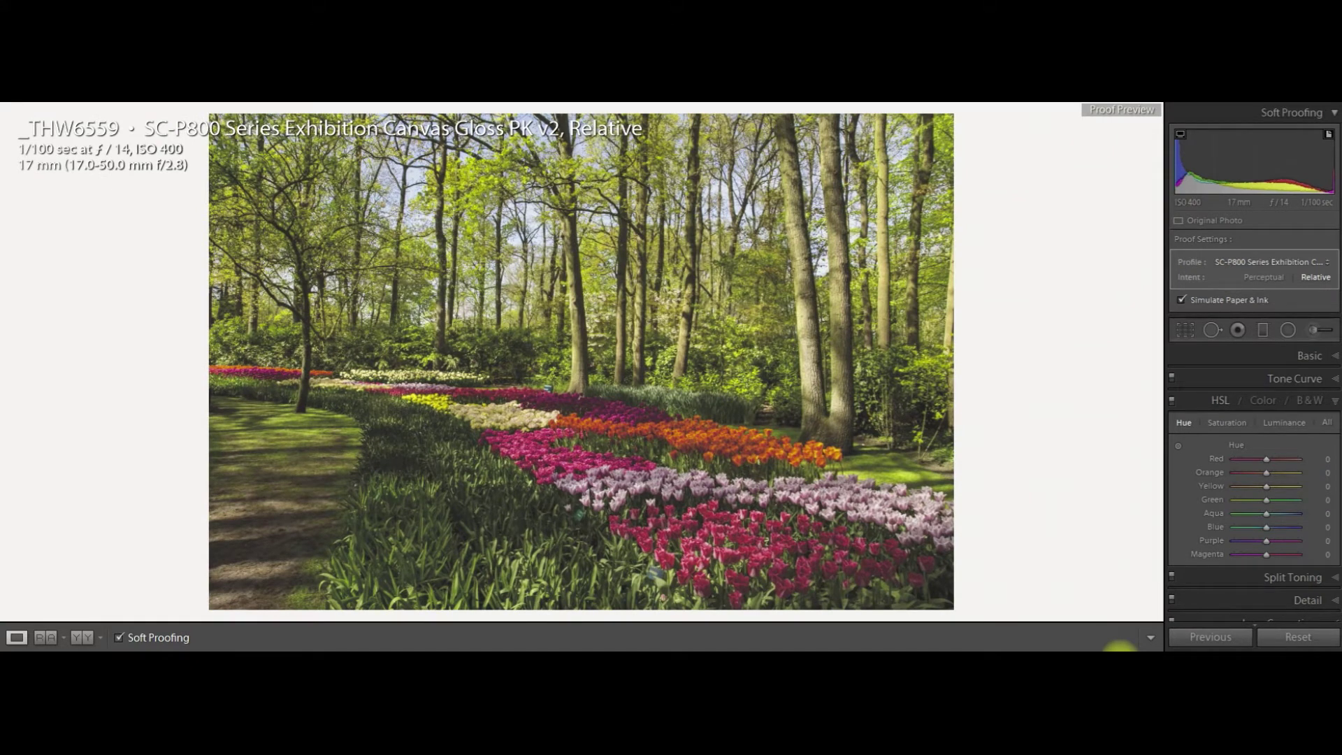
Step: Toggle the Destination Gamut Warning on and off to examine which colours fall outside the printer profile's gamut
{"action": "key", "text": "shift+s"}
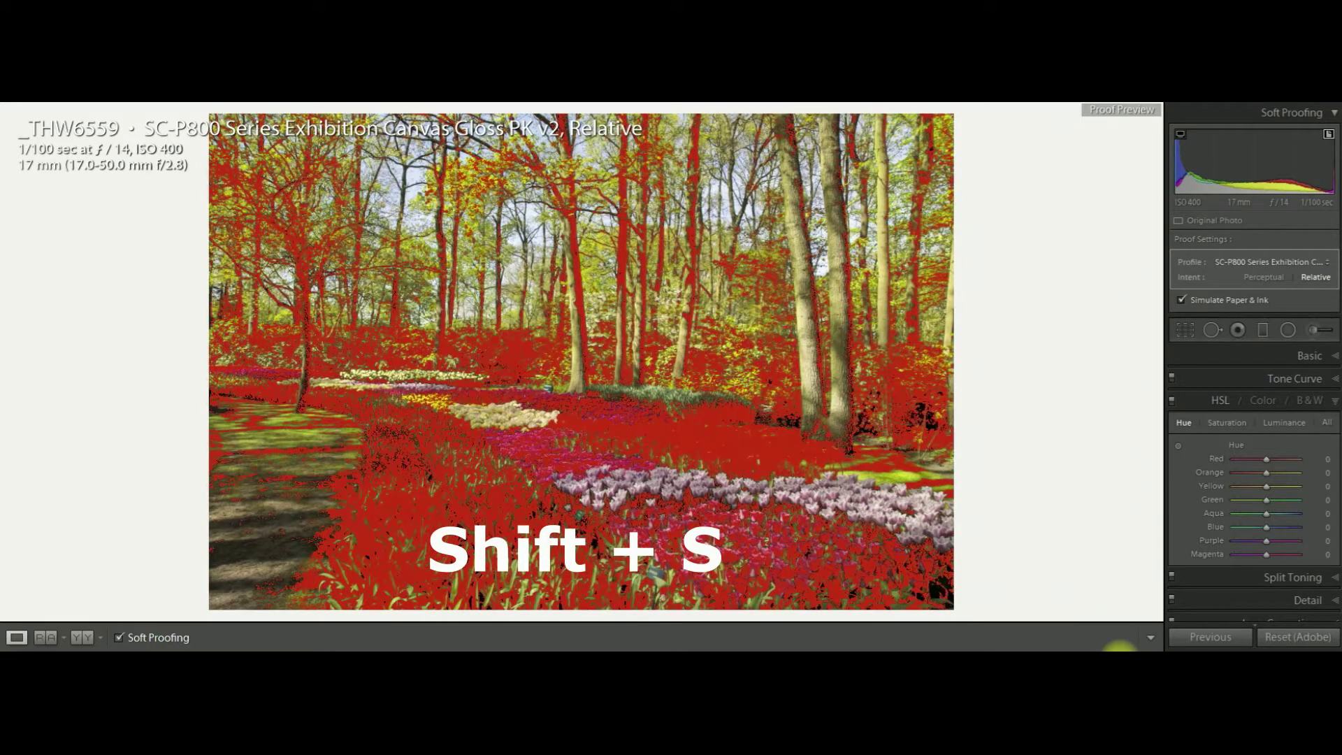
{"action": "key", "text": "shift+s"}
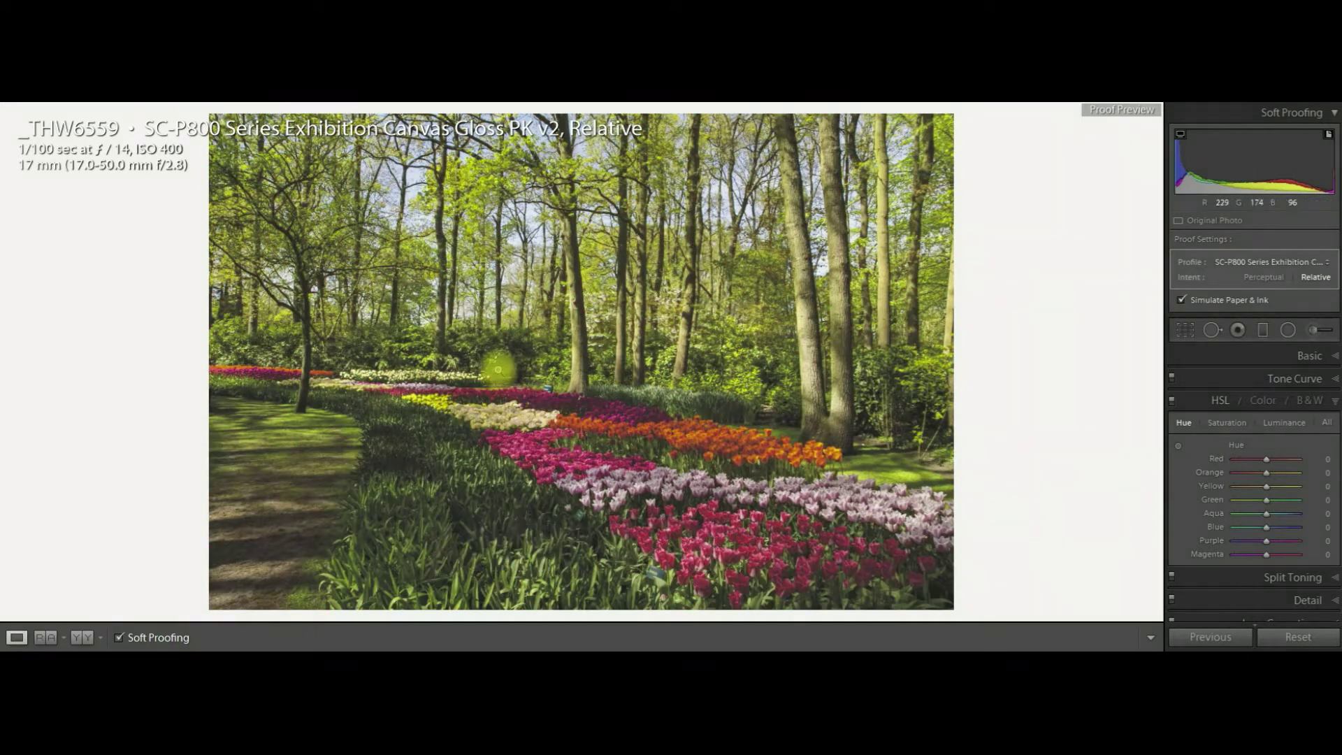
{"action": "left_click", "coordinate": [21, 62]}
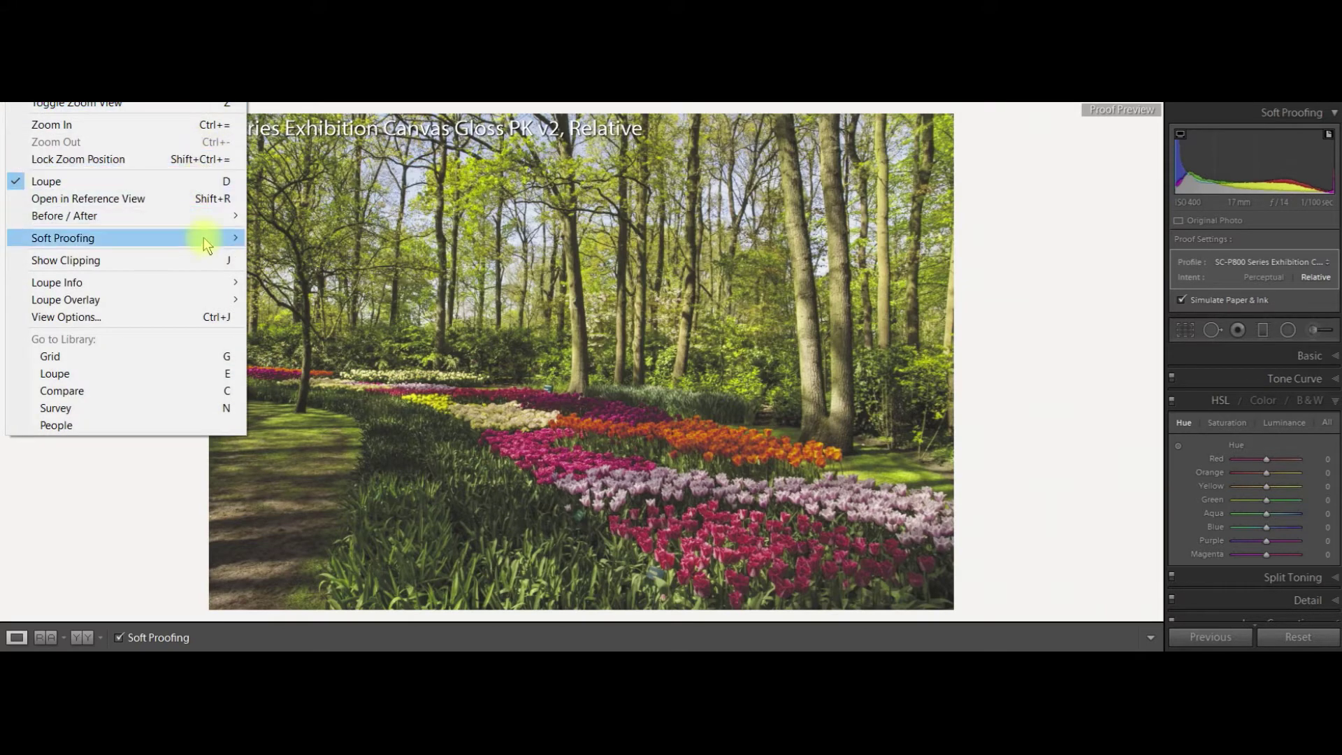
{"action": "mouse_move", "coordinate": [203, 239]}
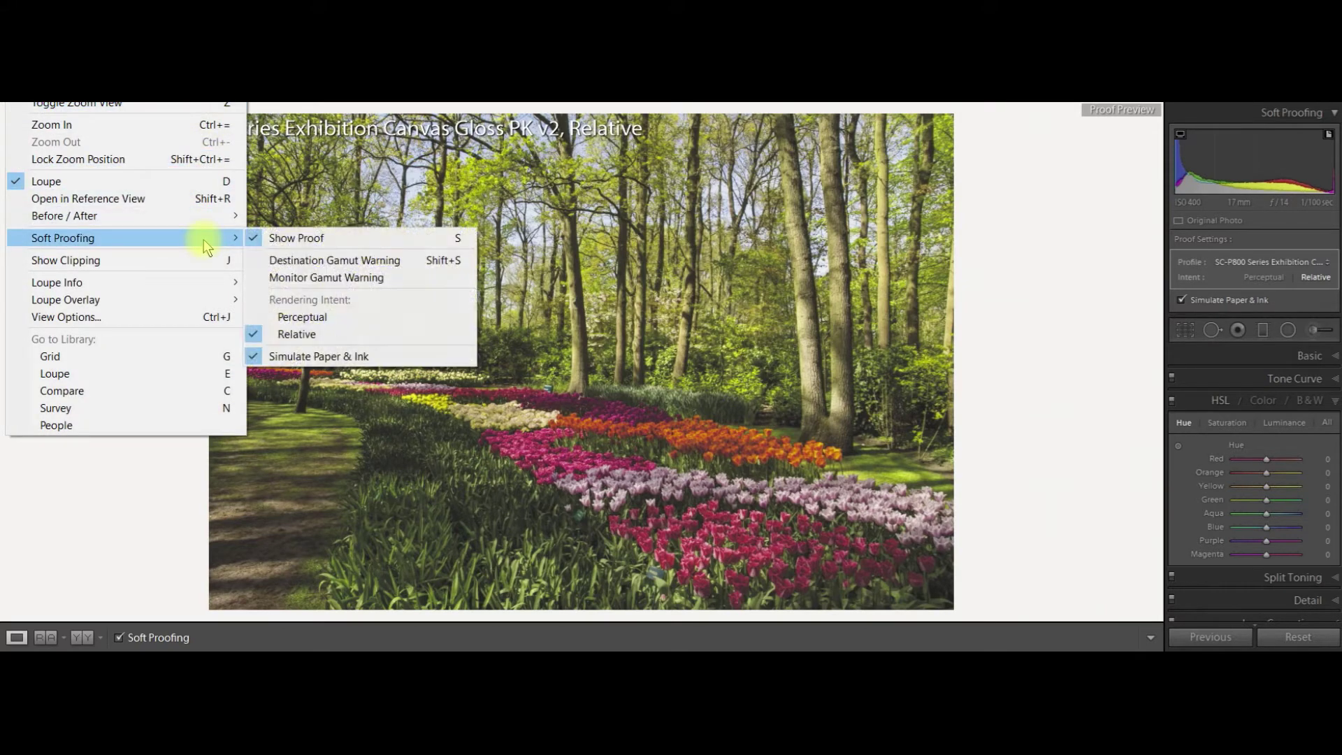
{"action": "left_click", "coordinate": [293, 263]}
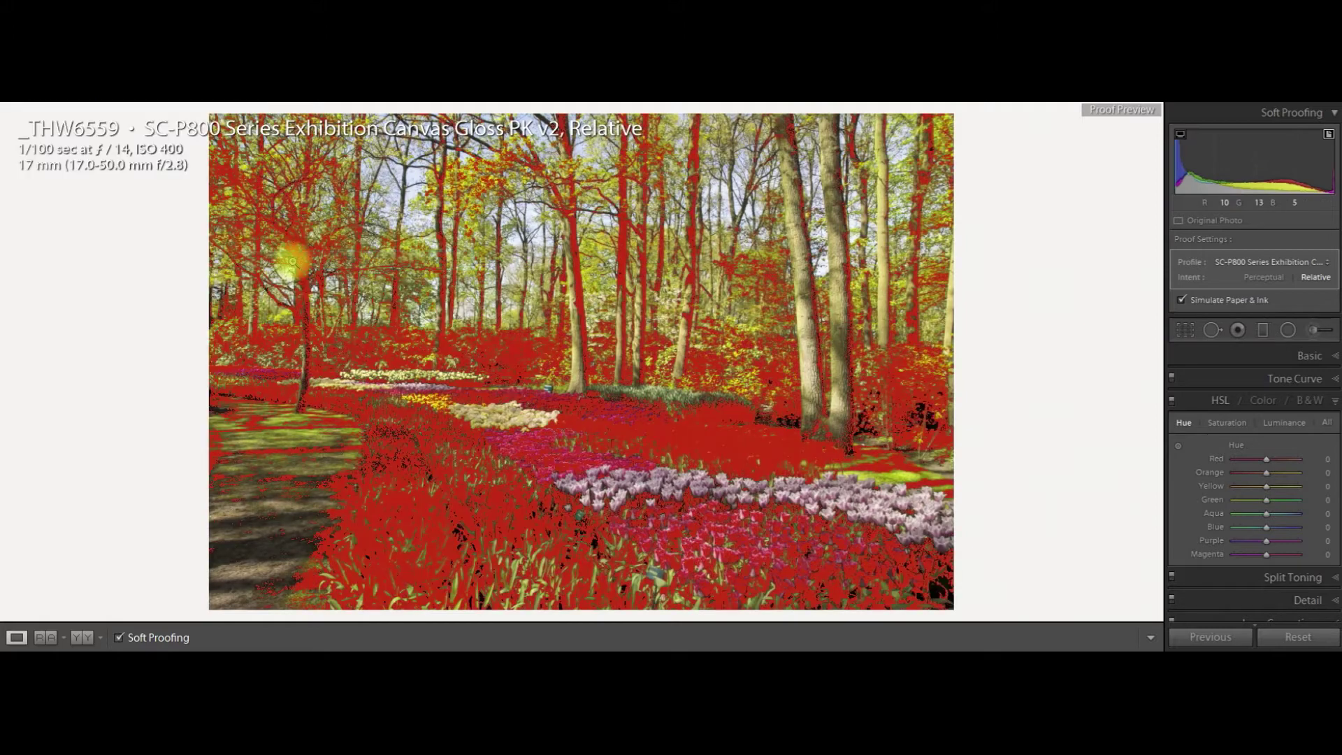
{"action": "key", "text": "shift+s"}
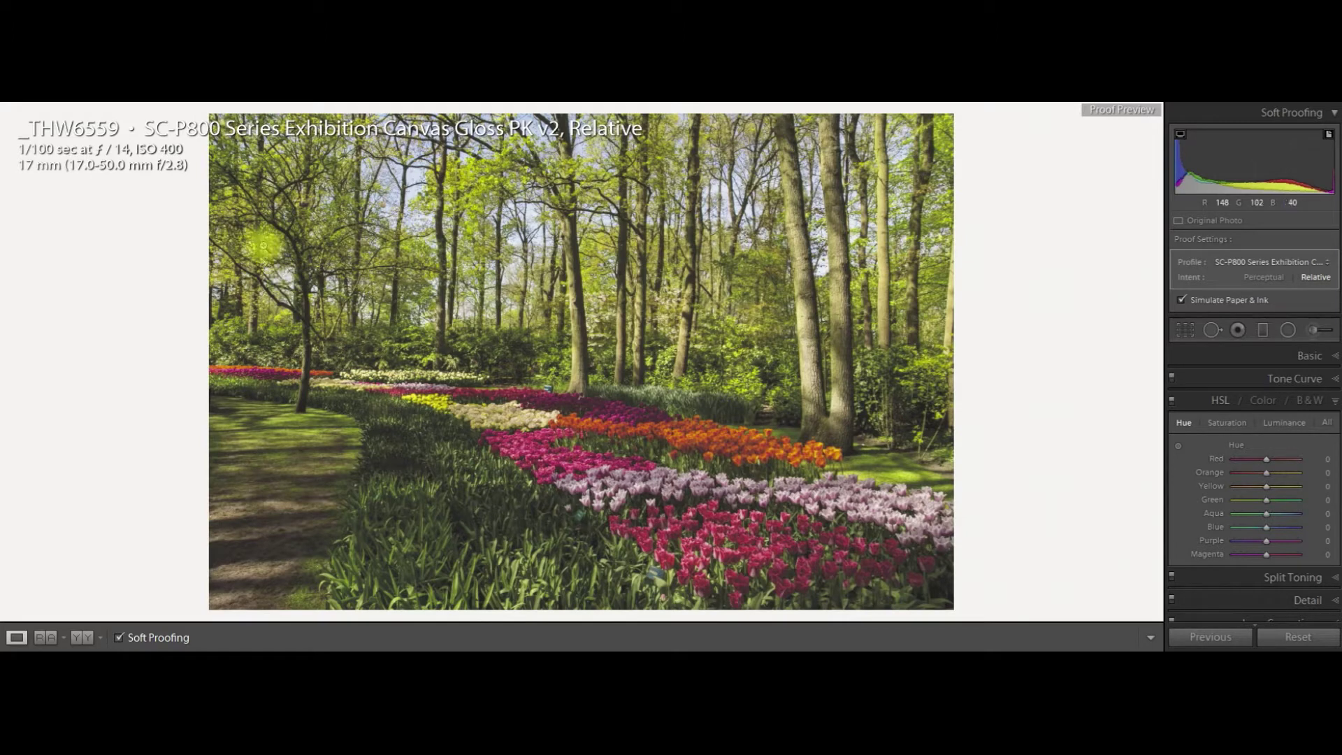
Step: Show the Monitor Gamut Warning on the proof to check for colours the display cannot reproduce, and hide the warning again
{"action": "left_click", "coordinate": [28, 91]}
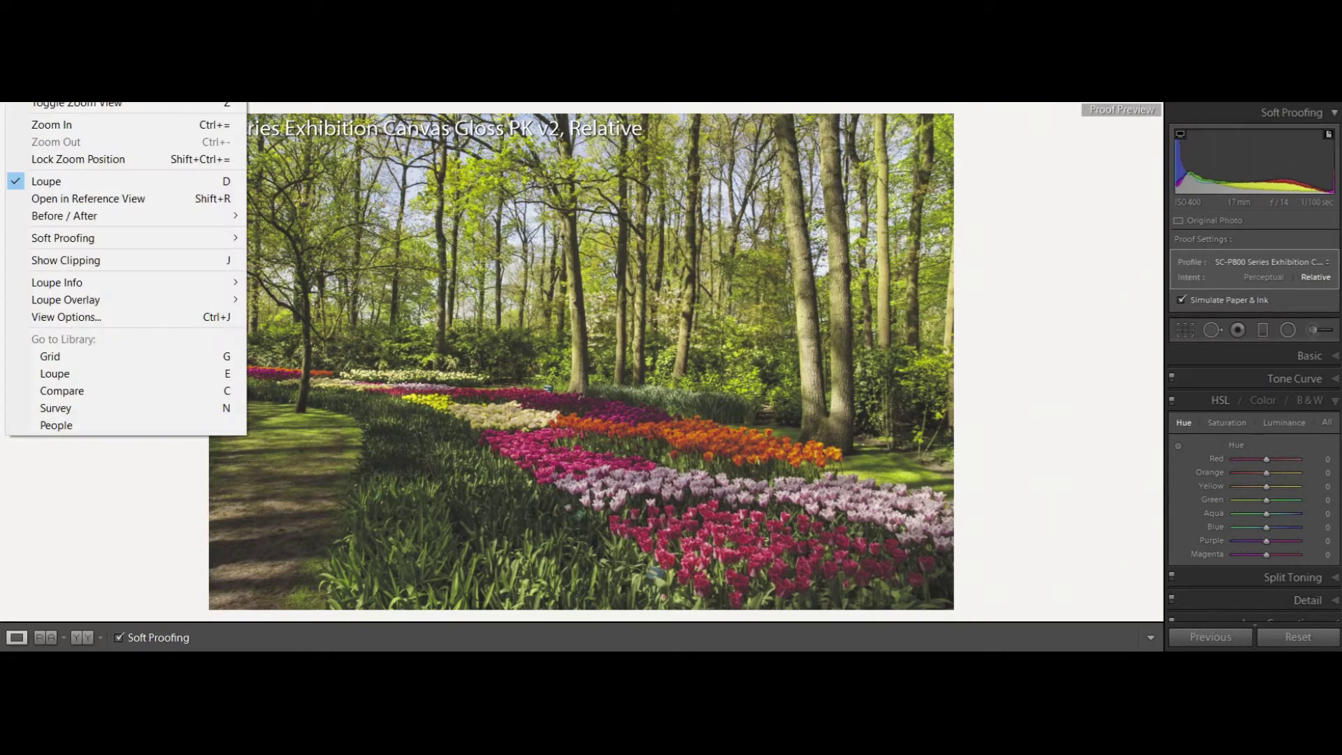
{"action": "mouse_move", "coordinate": [217, 246]}
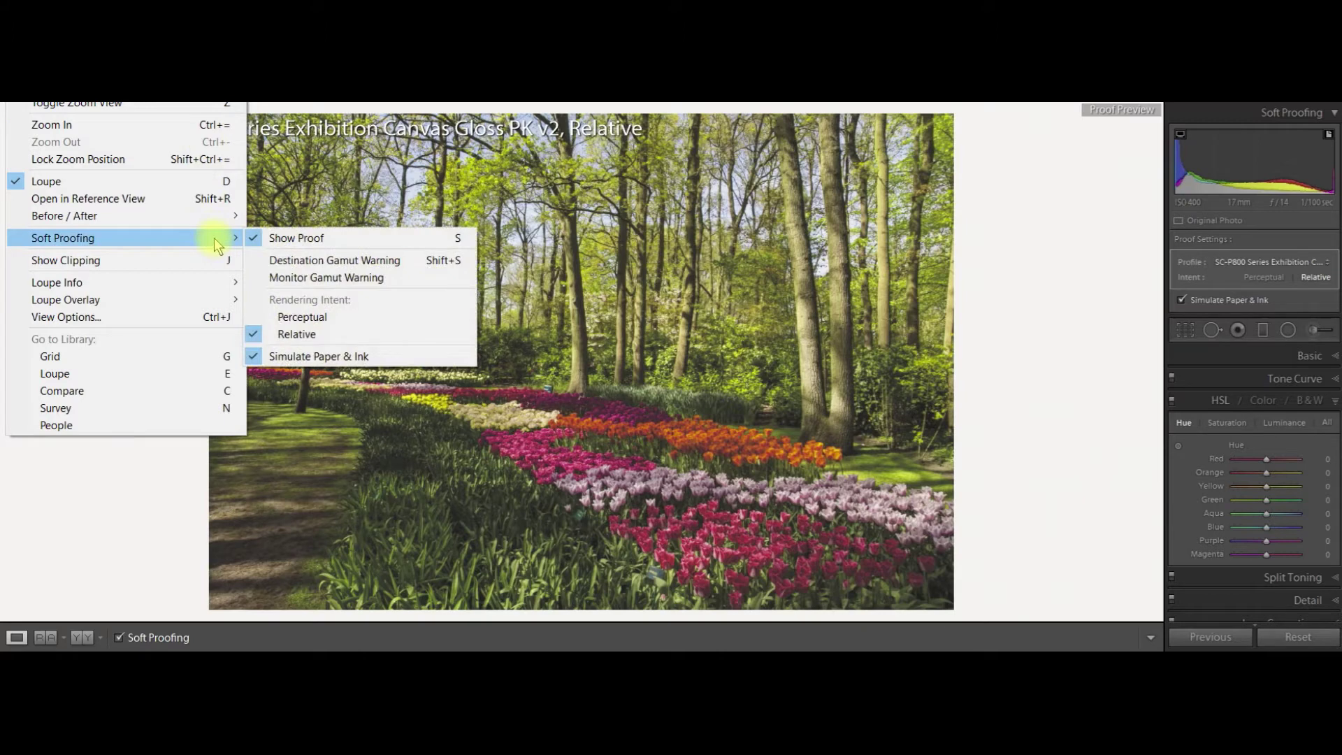
{"action": "left_click", "coordinate": [279, 276]}
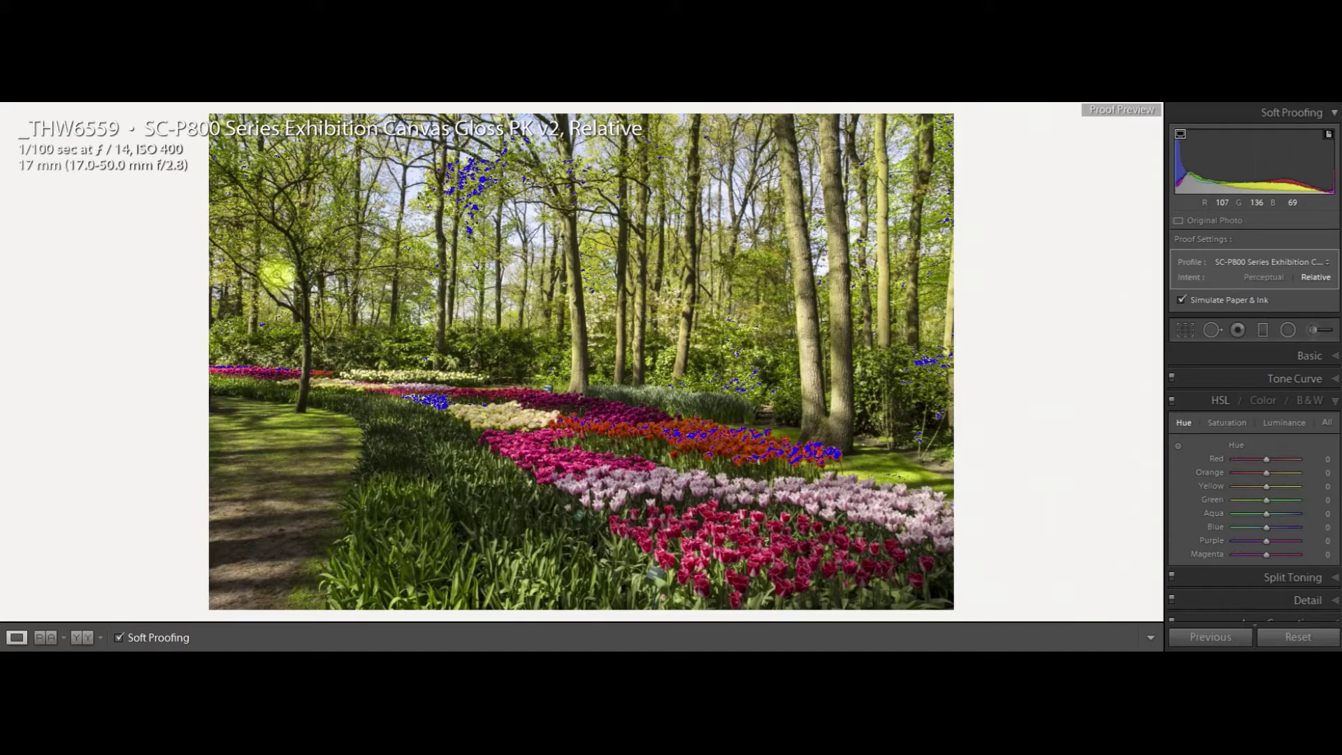
{"action": "key", "text": "shift+s"}
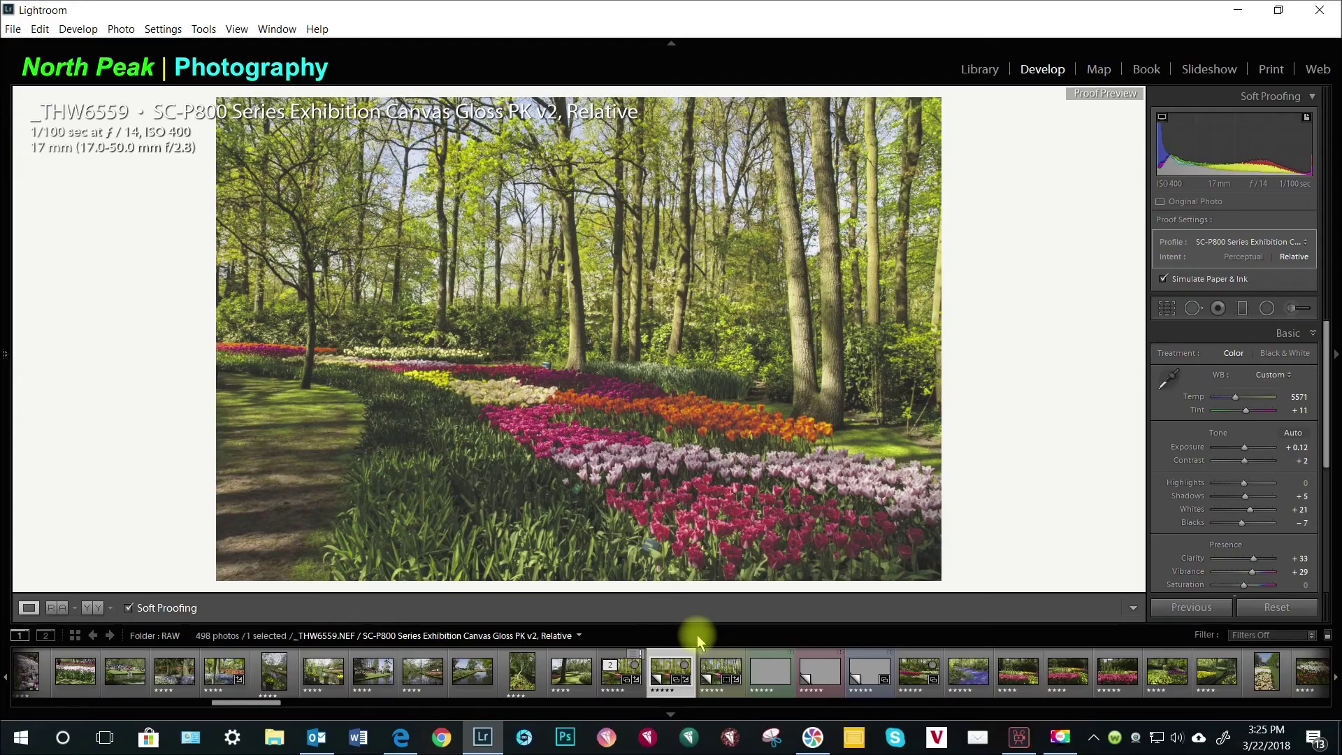
Step: Show the Destination Gamut Warning and shift the orange tulips' hue with targeted adjustment to Red -18 and Orange -28
{"action": "key", "text": "shift+s"}
{"action": "left_click", "coordinate": [1158, 420]}
{"action": "left_click", "coordinate": [1165, 399]}
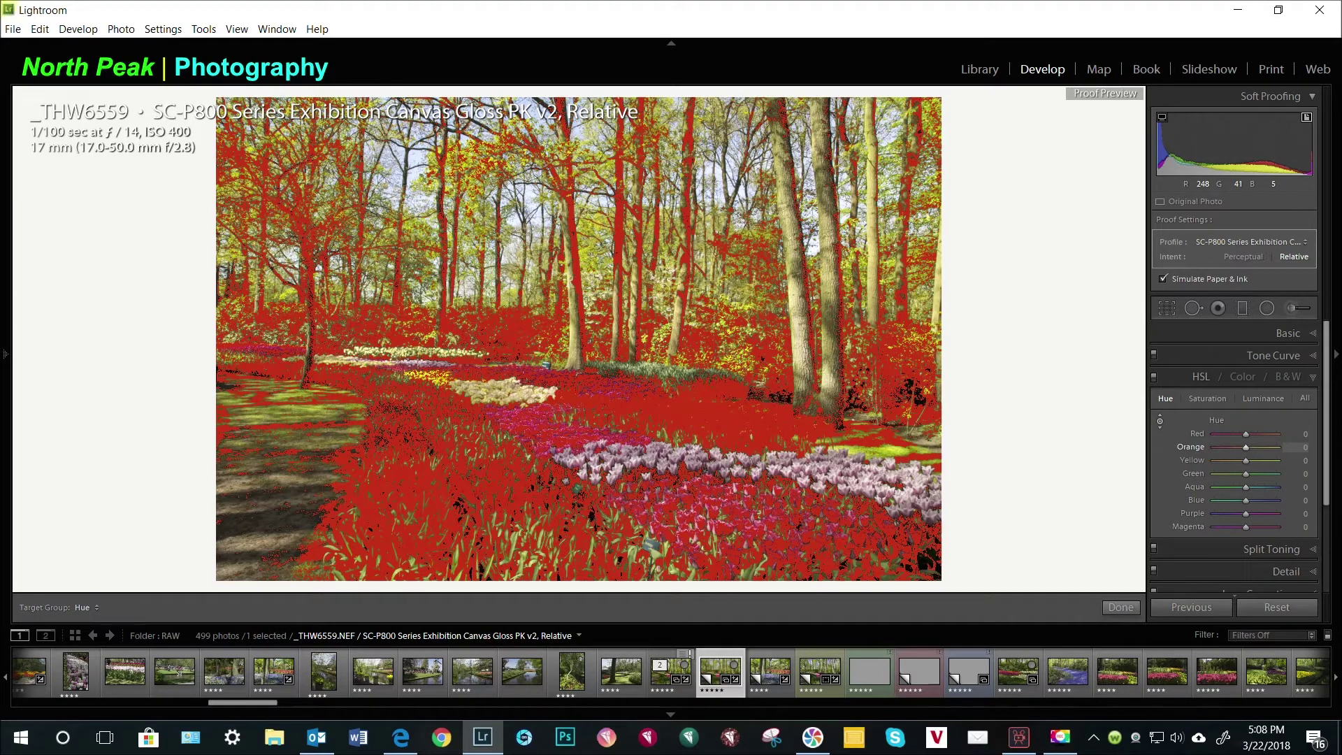
{"action": "left_click_drag", "start_coordinate": [440, 433], "coordinate": [441, 458]}
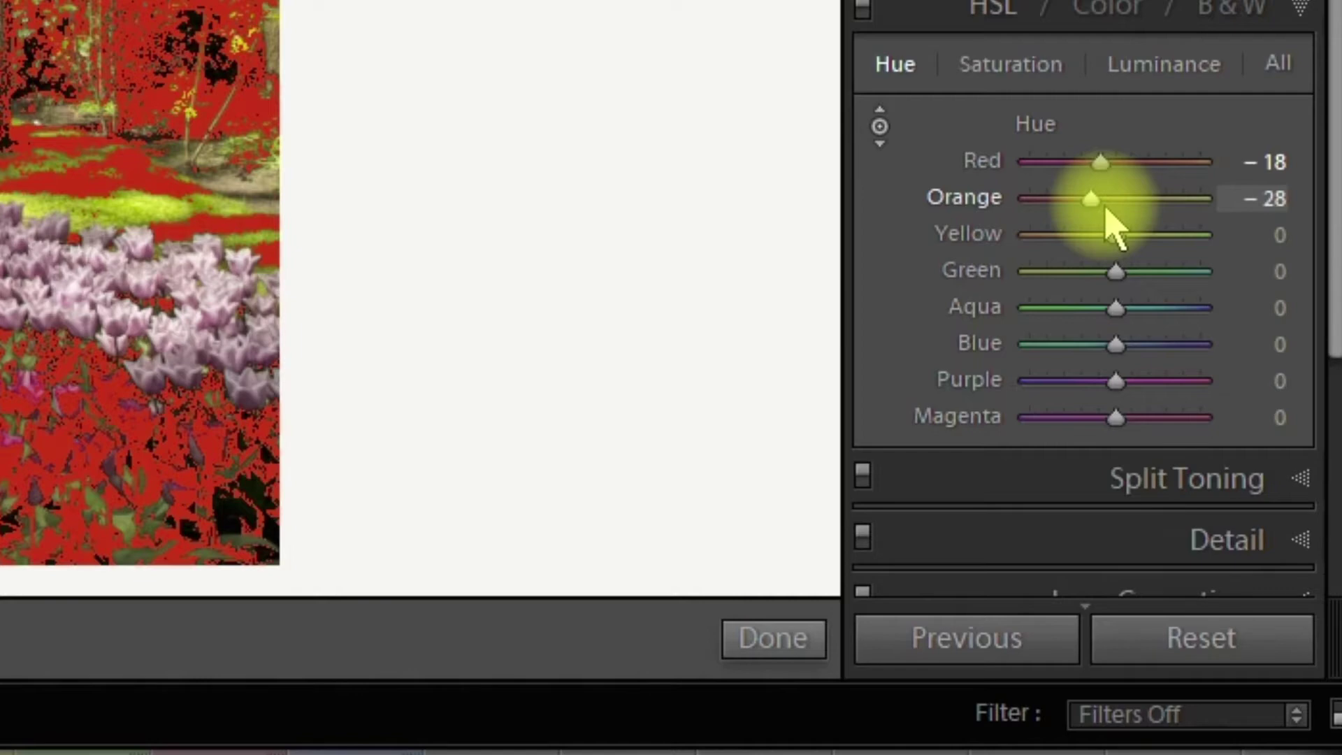
Step: Lower the orange tulips' saturation with targeted adjustment to Red -20 and Orange -28, and hide the Destination Gamut Warning
{"action": "left_click", "coordinate": [1006, 82]}
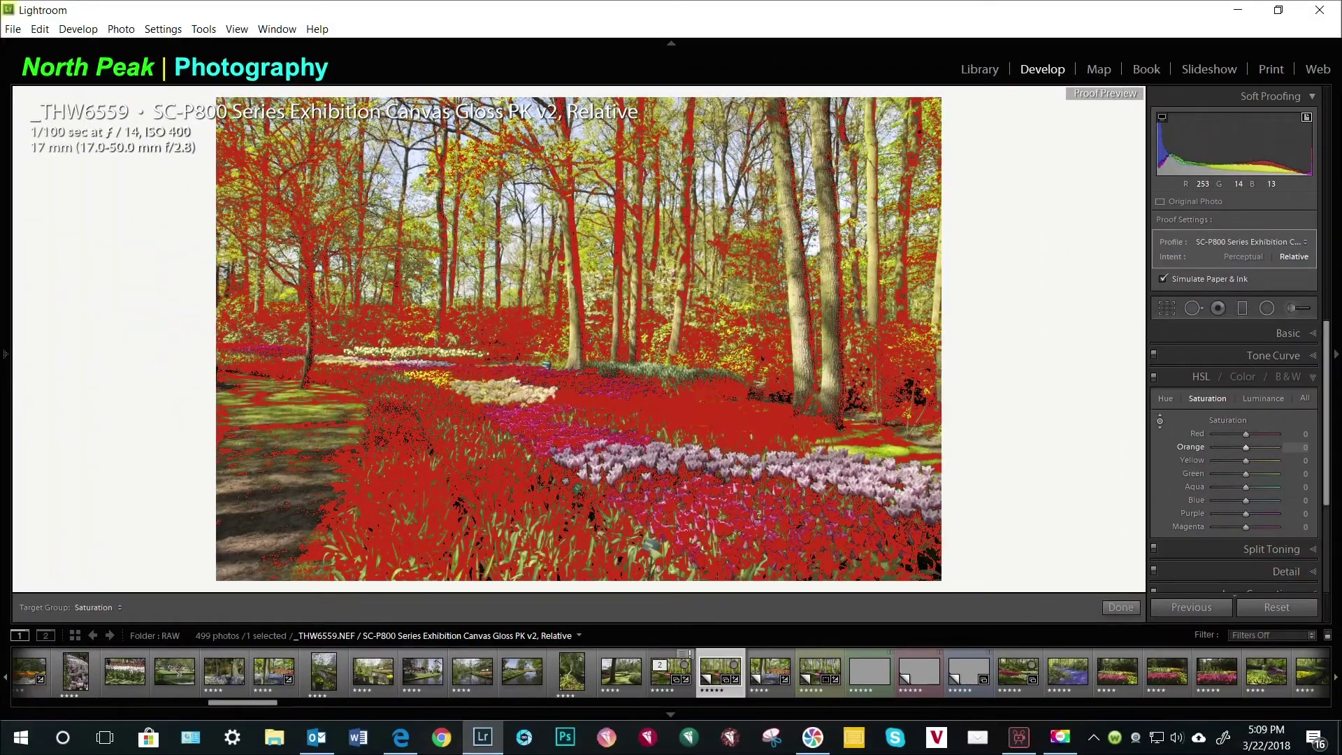
{"action": "left_click_drag", "start_coordinate": [752, 416], "coordinate": [751, 435]}
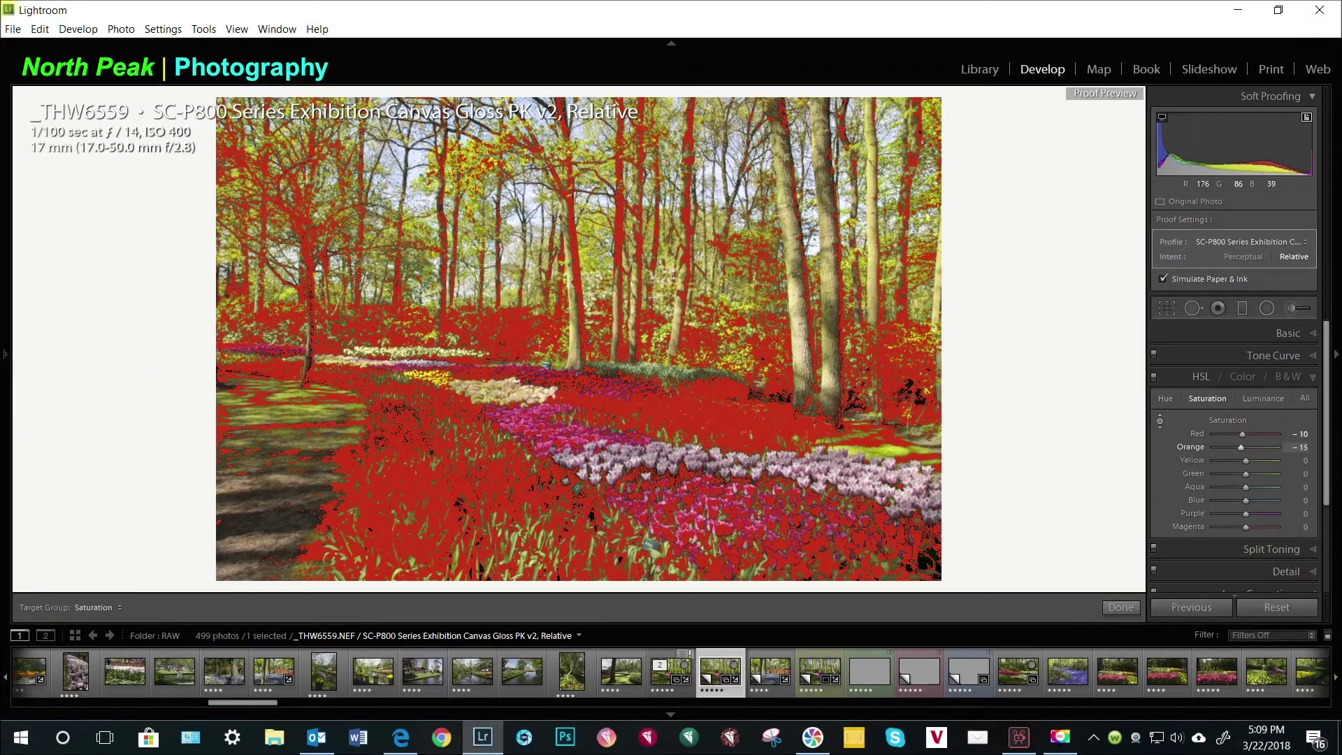
{"action": "left_click_drag", "start_coordinate": [914, 388], "coordinate": [914, 395]}
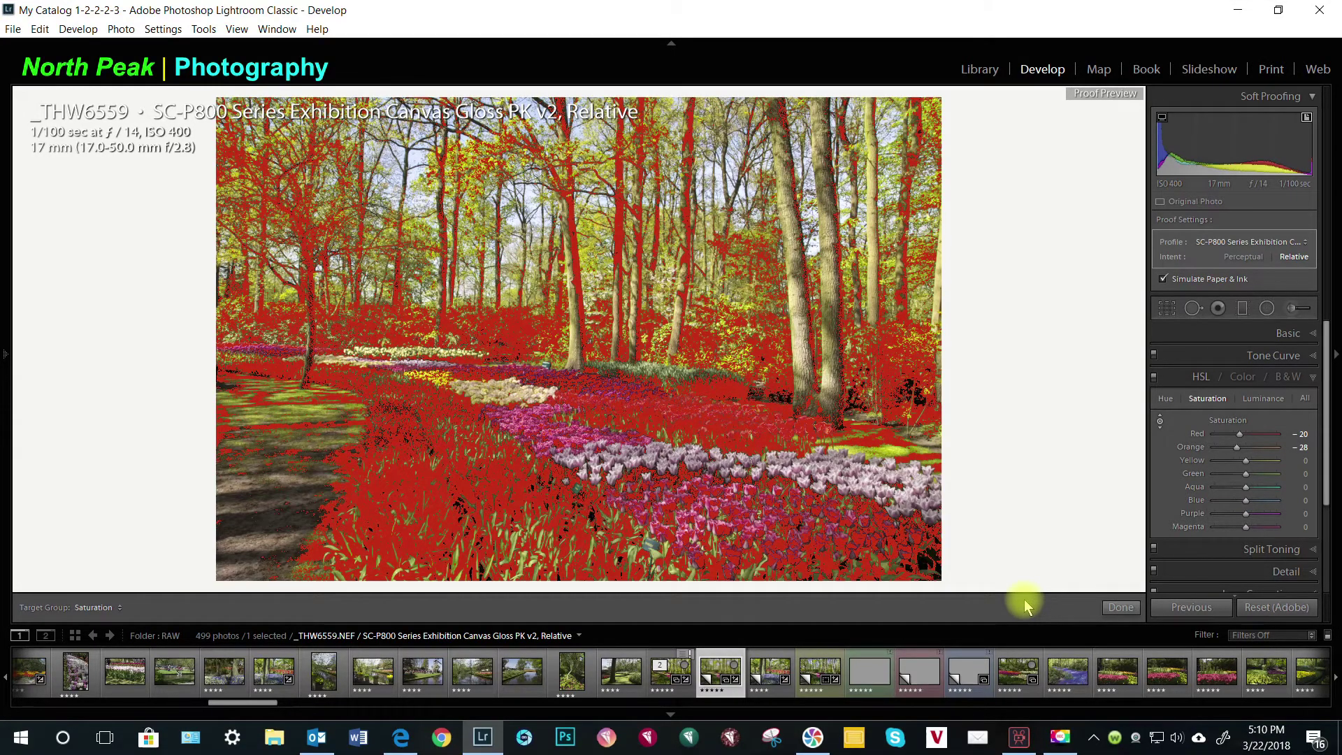
{"action": "key", "text": "shift+s"}
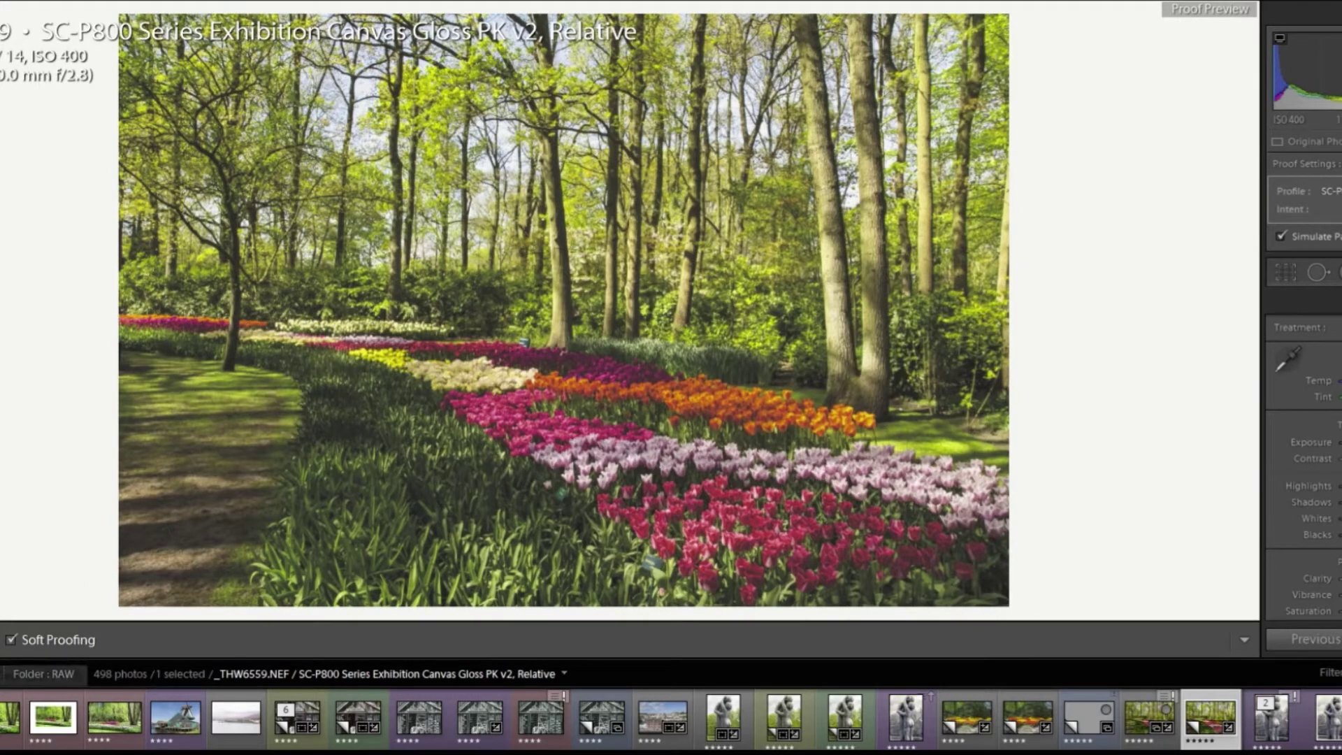
Step: In Reference View, set the proof copy's contrast to +17 and reset its exposure
{"action": "key", "text": "shift+r"}
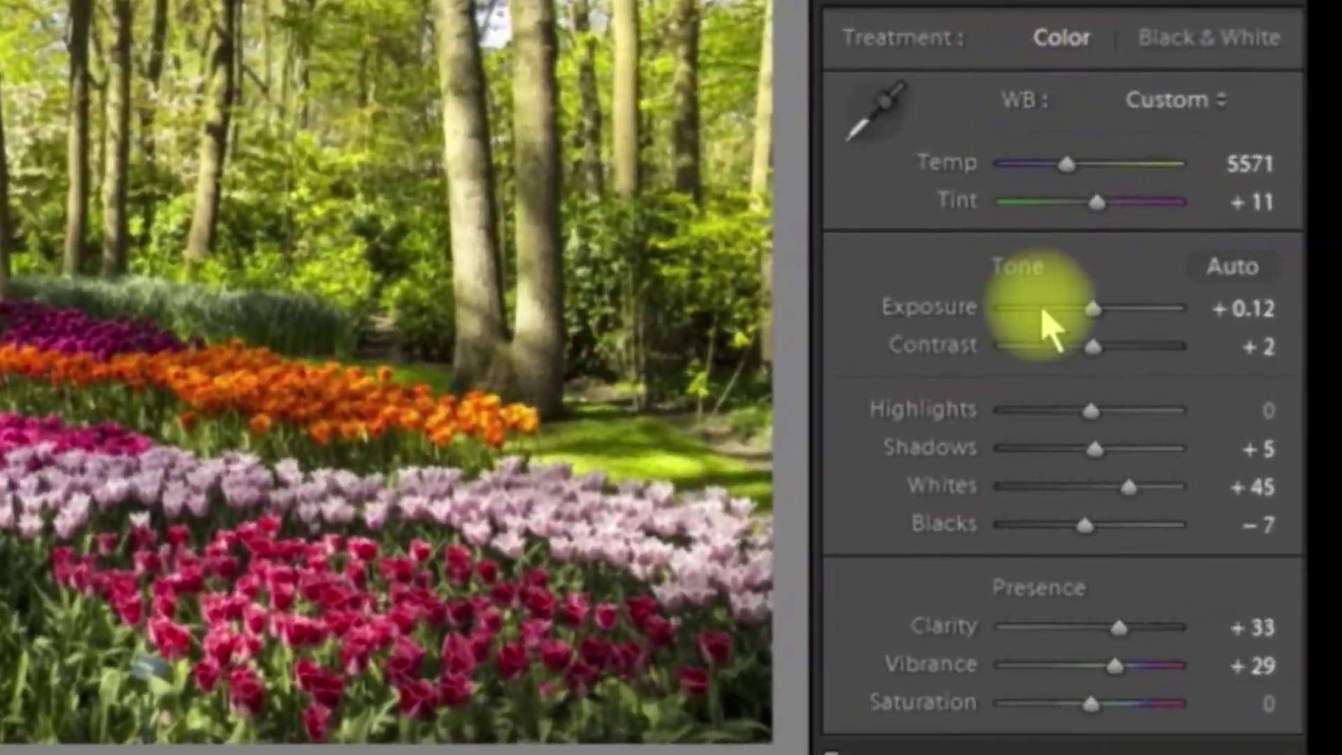
{"action": "left_click_drag", "start_coordinate": [1087, 356], "coordinate": [1099, 358]}
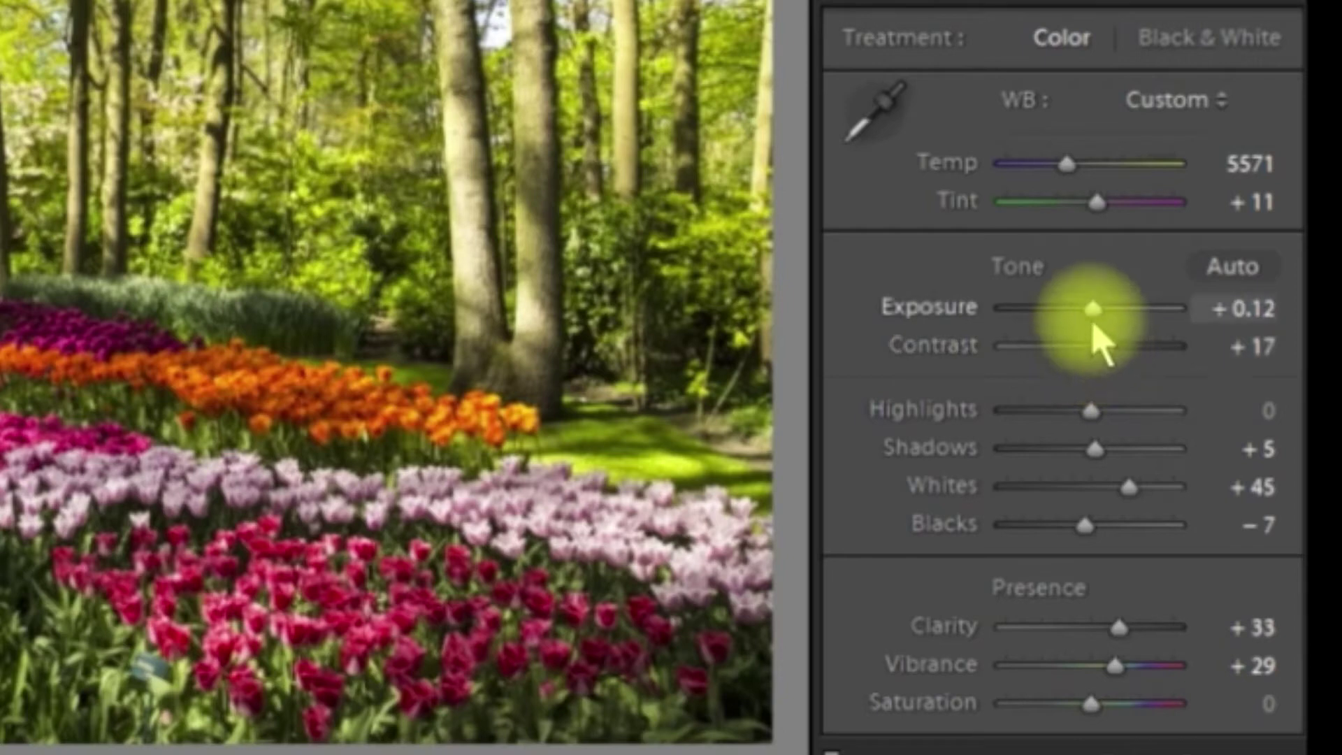
{"action": "double_click", "coordinate": [1091, 310]}
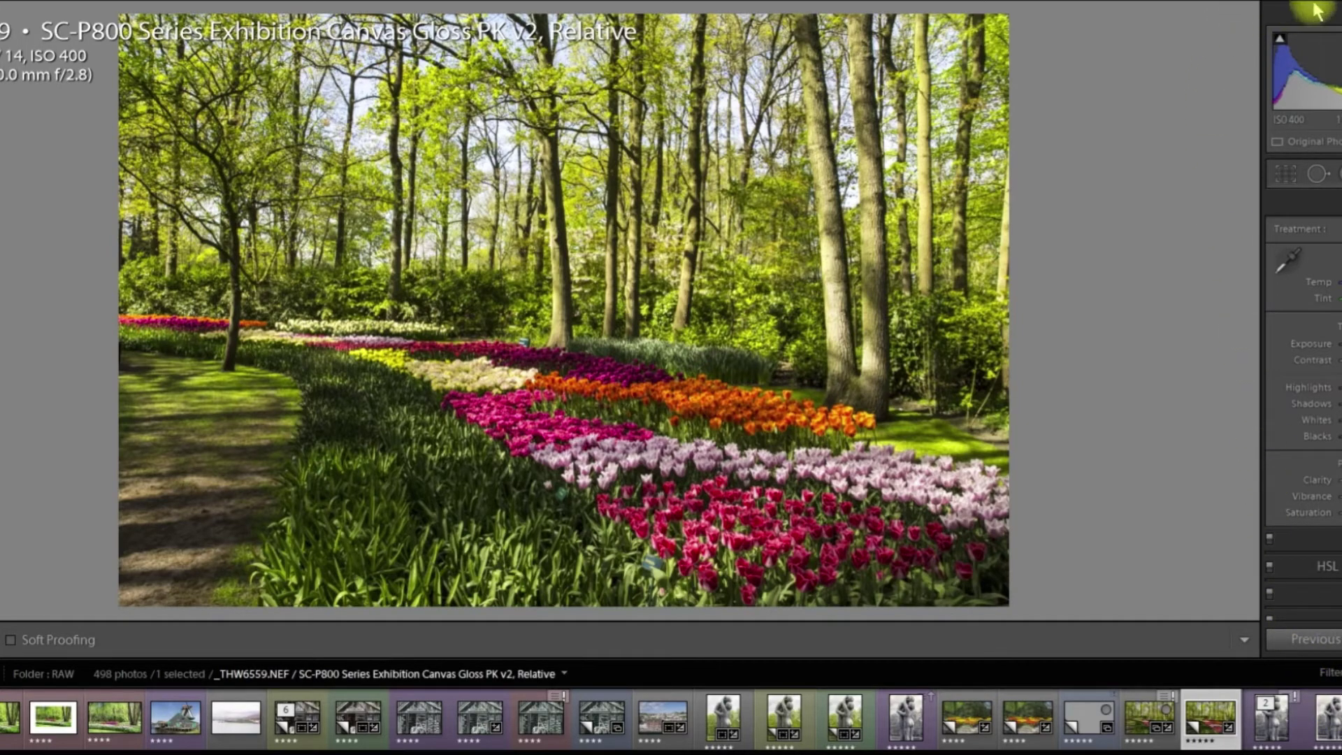
Step: Prepare the proof copy for printing with the SC-P800 Series Exhibition Canvas Gloss PK v2 profile
{"action": "key", "text": "ctrl+p"}
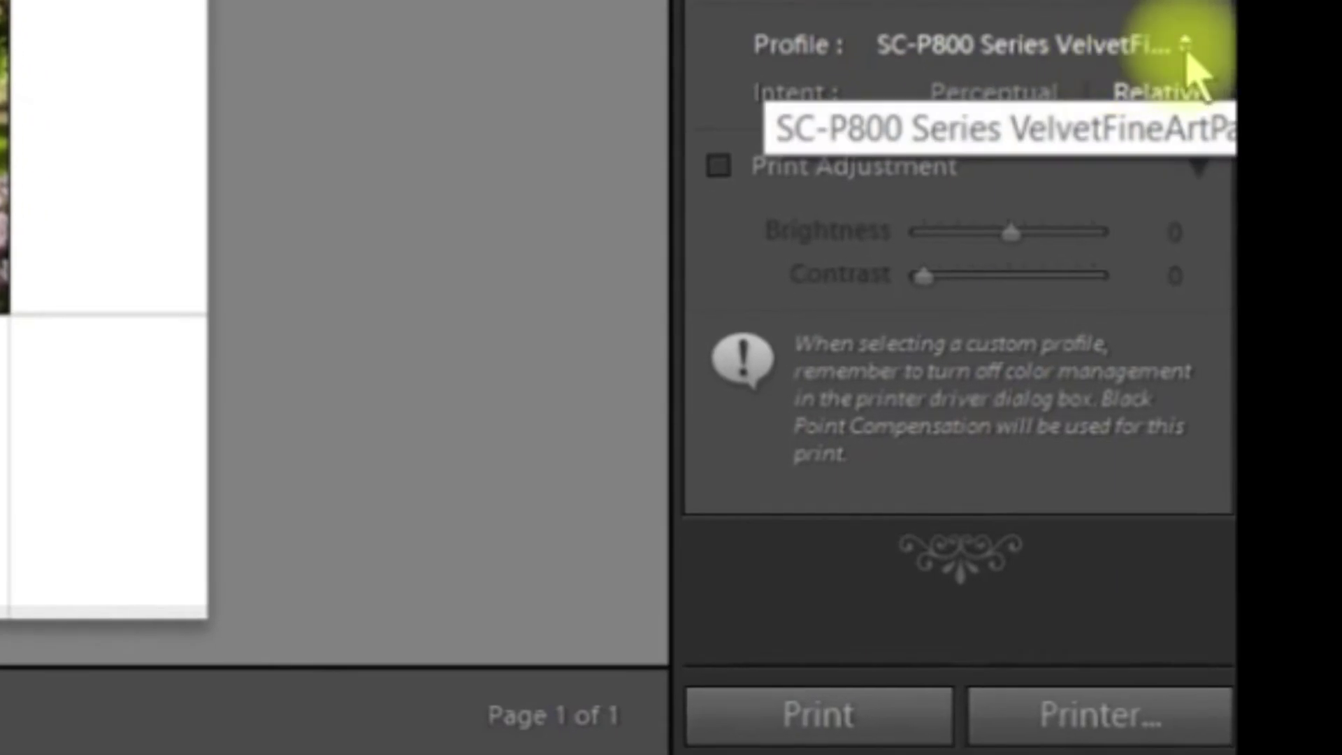
{"action": "left_click", "coordinate": [1188, 57]}
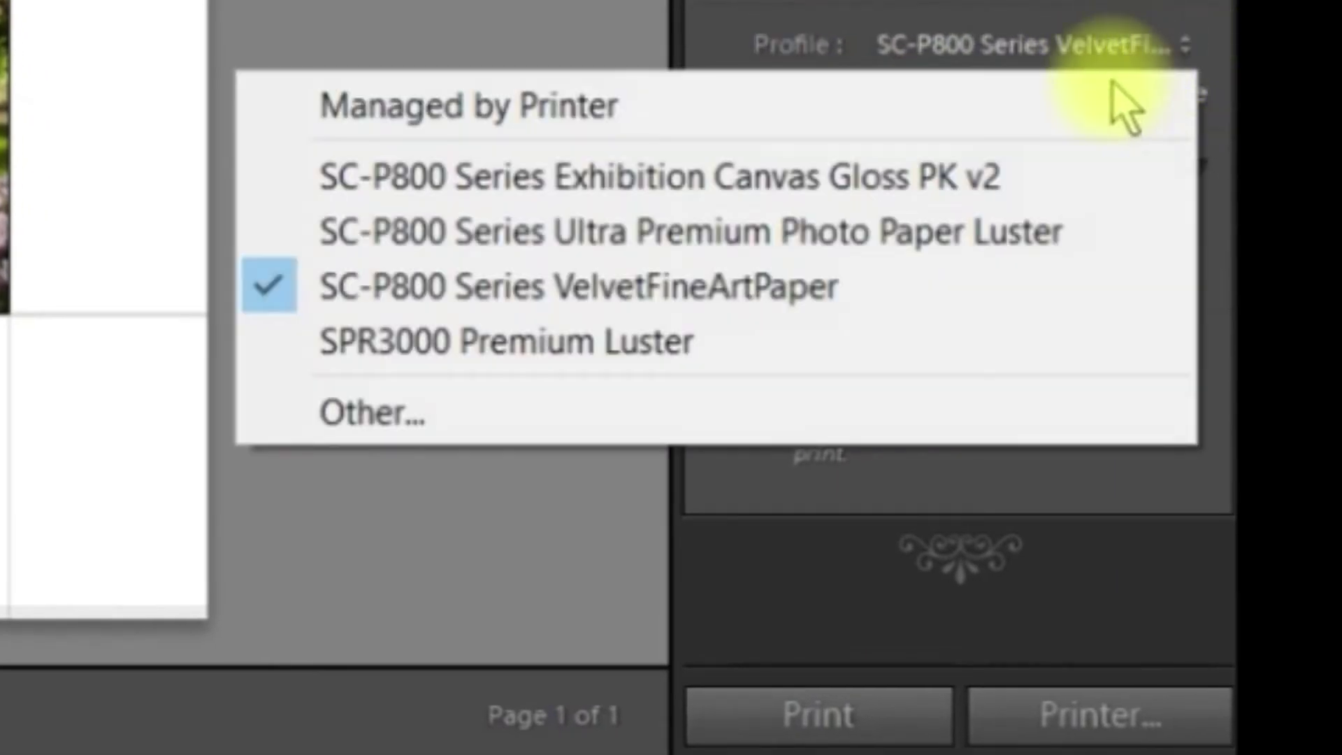
{"action": "left_click", "coordinate": [874, 202]}
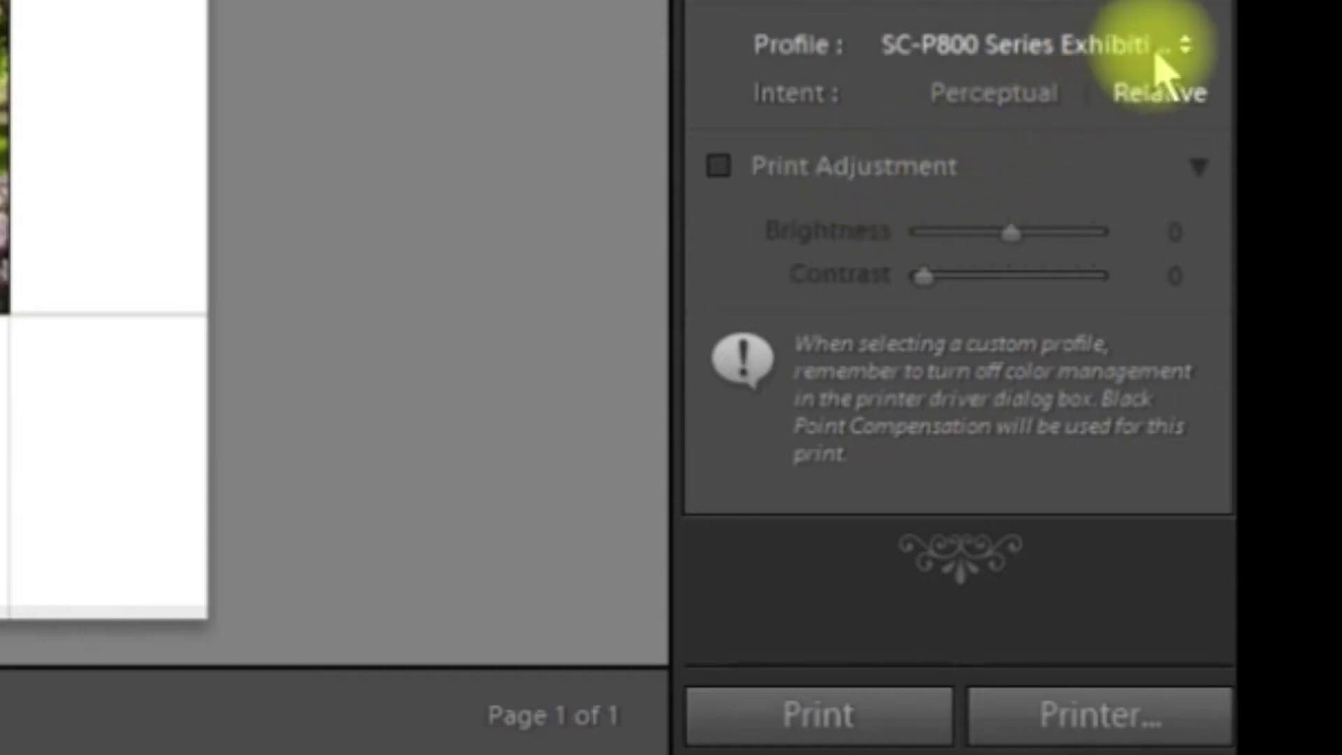
{"action": "left_click", "coordinate": [1185, 46]}
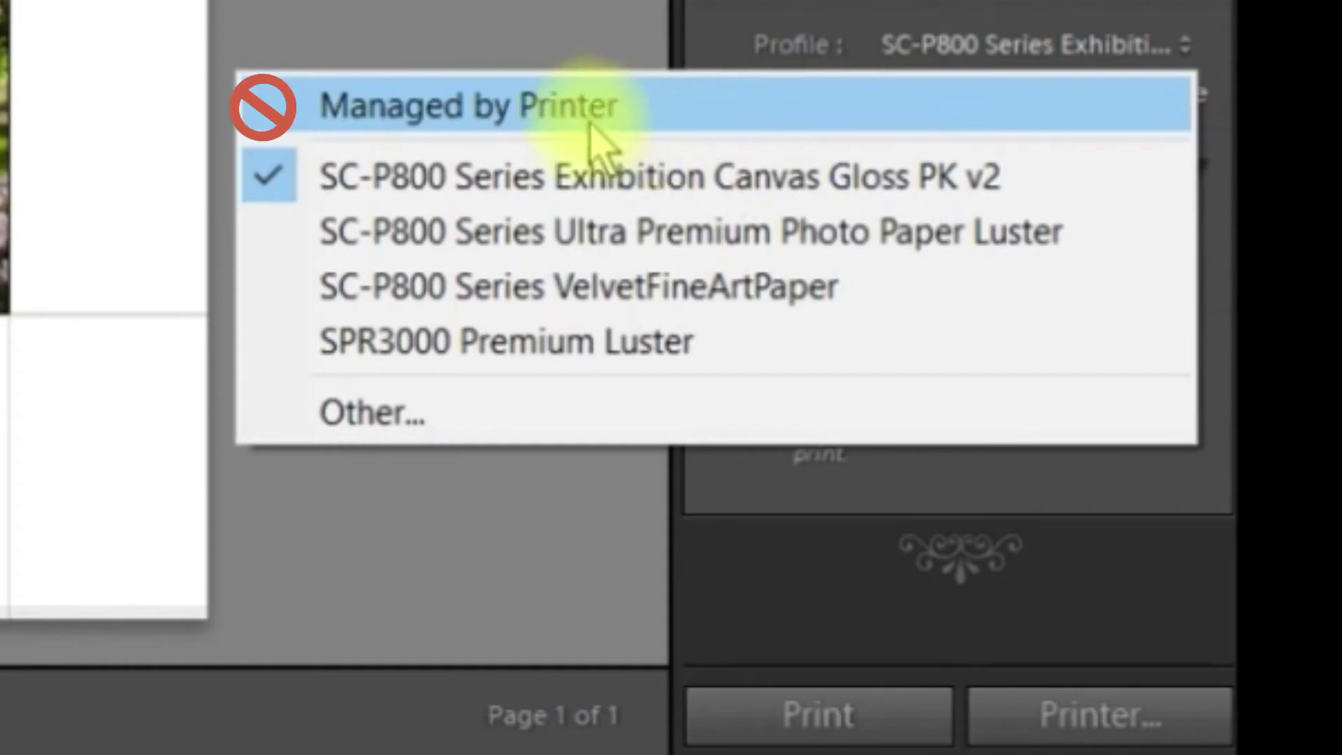
{"action": "left_click", "coordinate": [493, 197]}
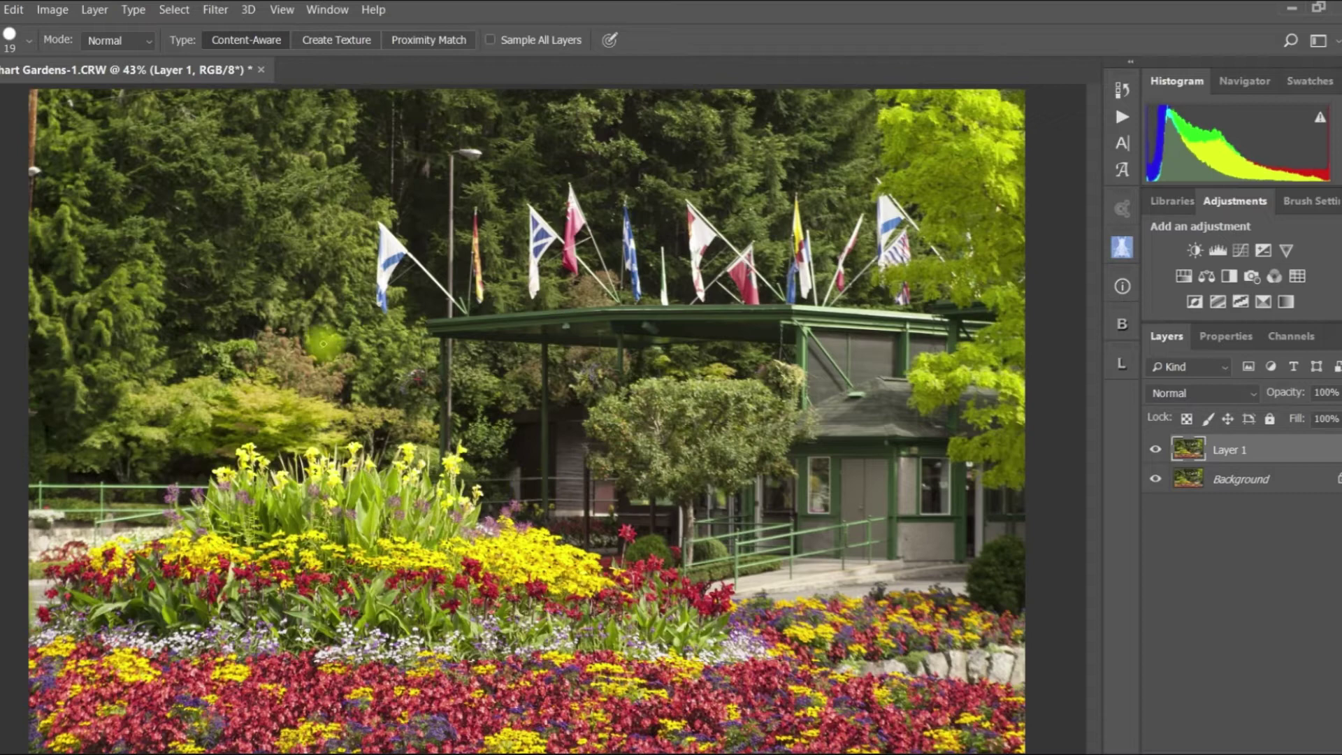
Step: Duplicate the image as "Buchart Gardens-1 Reference" and fit the duplicate to the window
{"action": "left_click", "coordinate": [55, 10]}
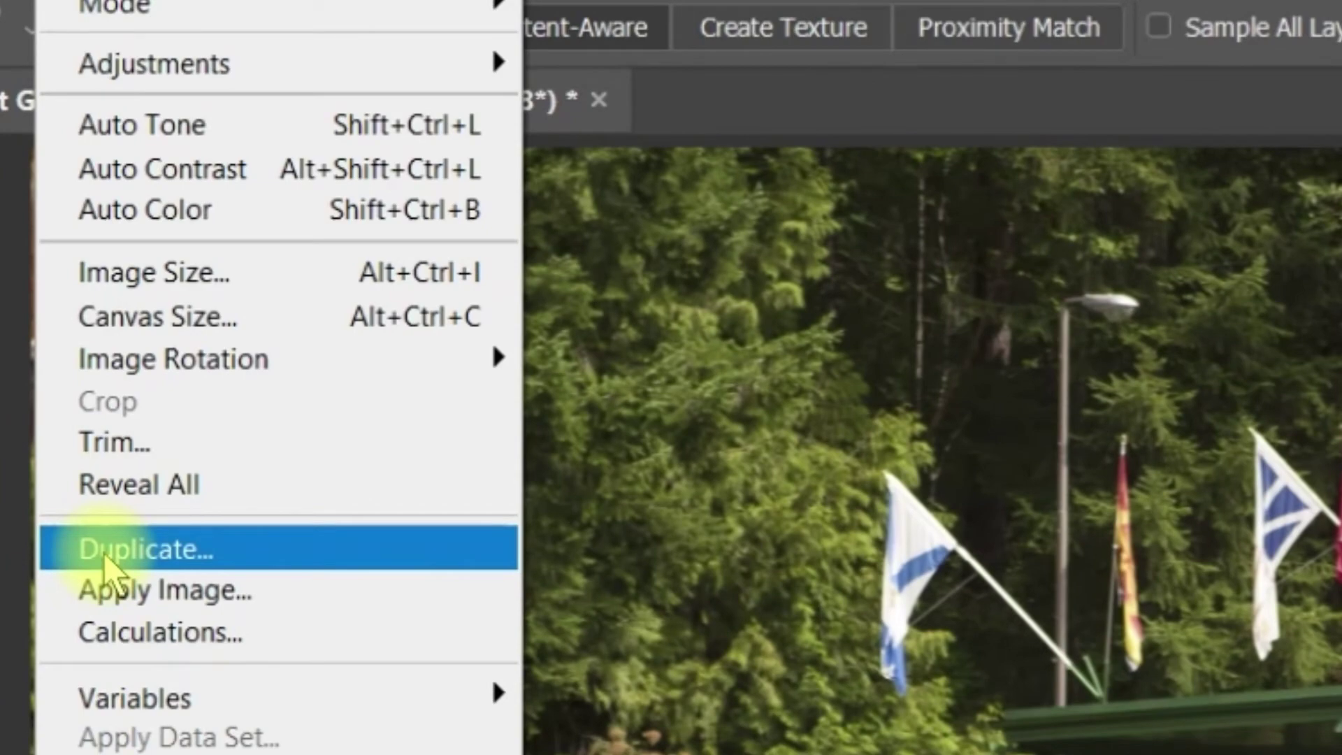
{"action": "left_click", "coordinate": [103, 552]}
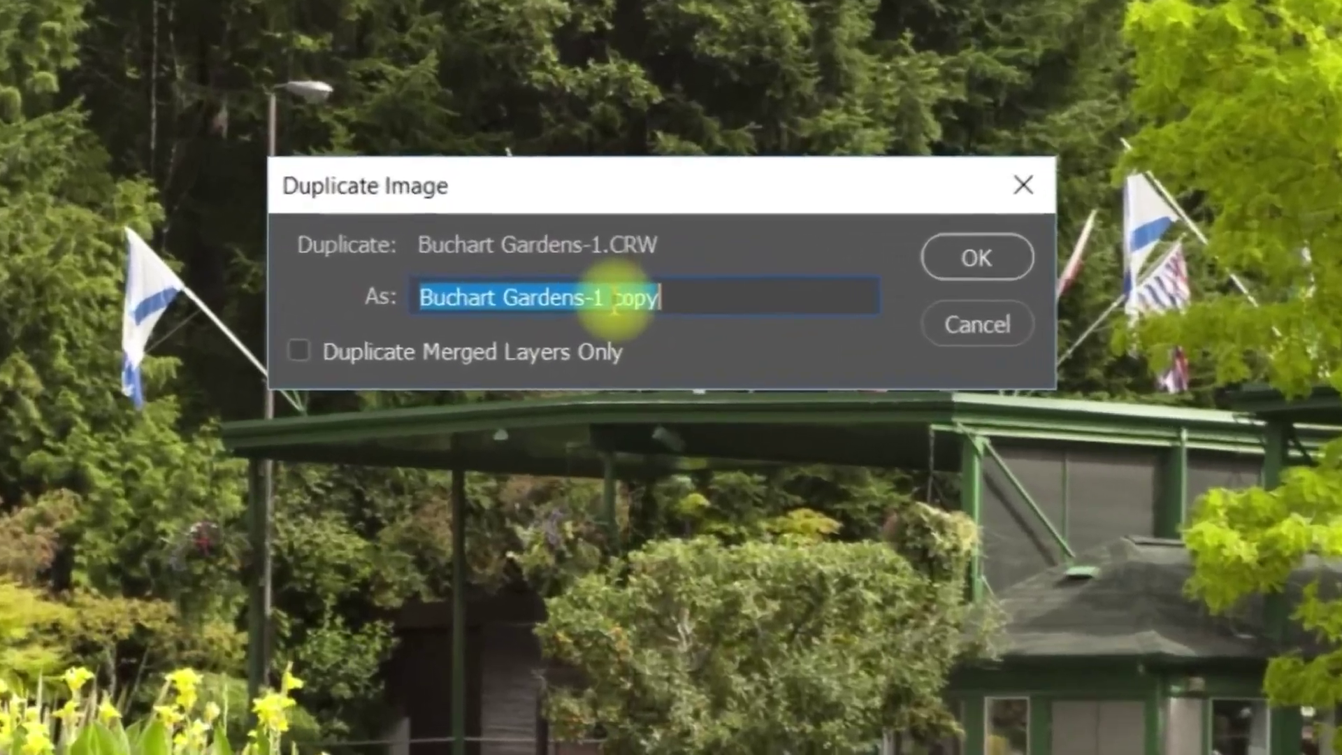
{"action": "double_click", "coordinate": [645, 258]}
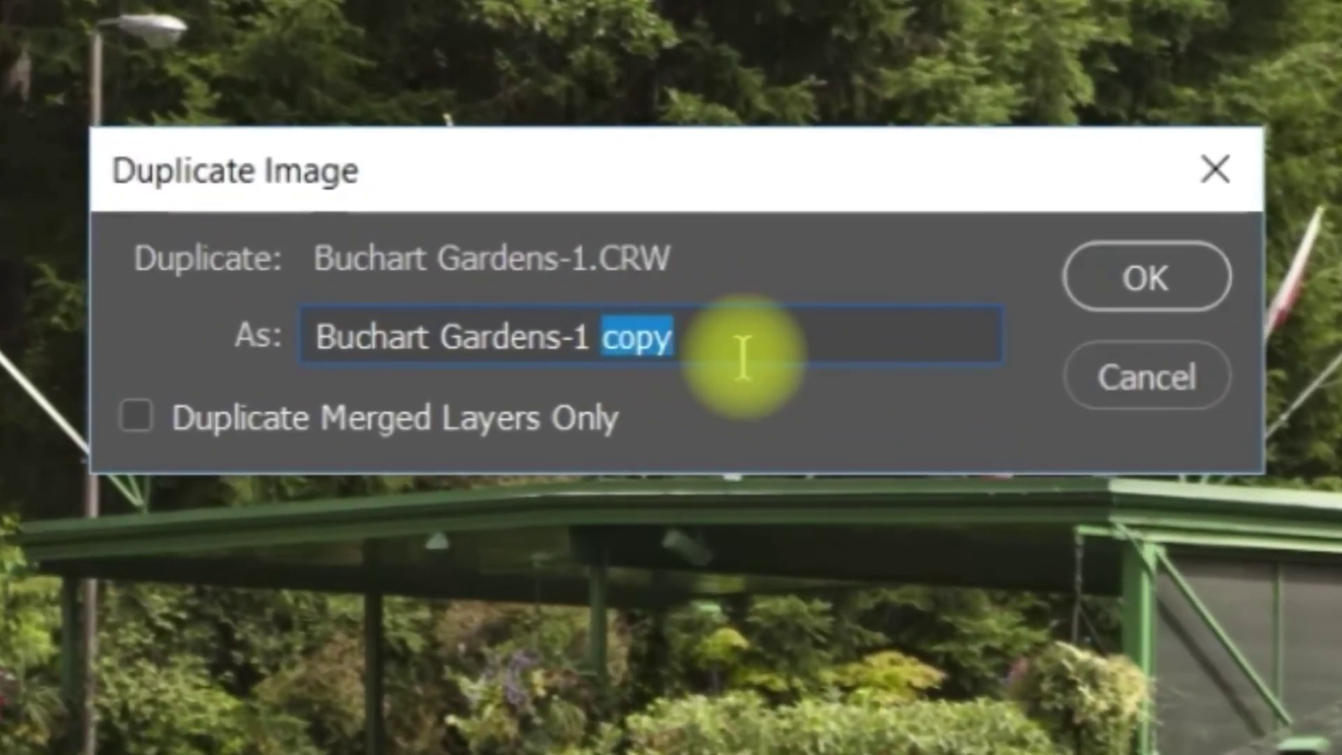
{"action": "type", "text": "Reference"}
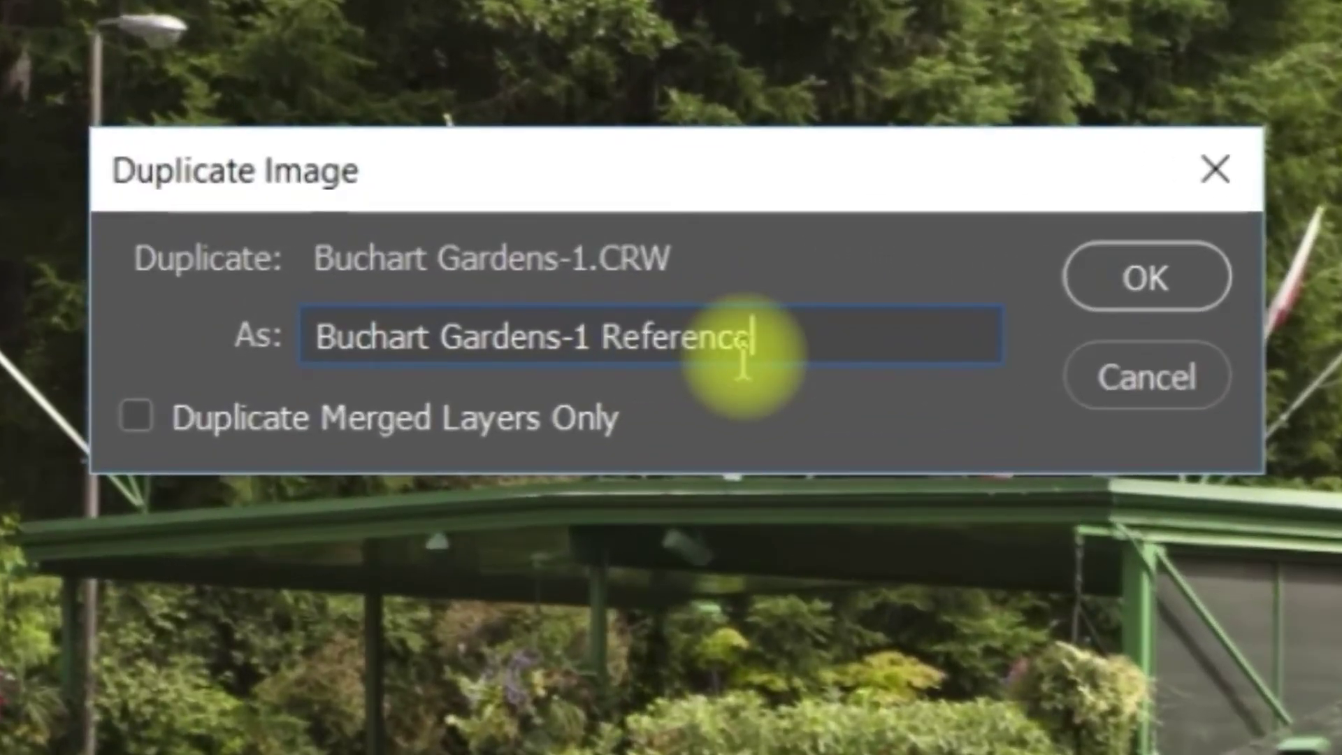
{"action": "left_click", "coordinate": [1144, 281]}
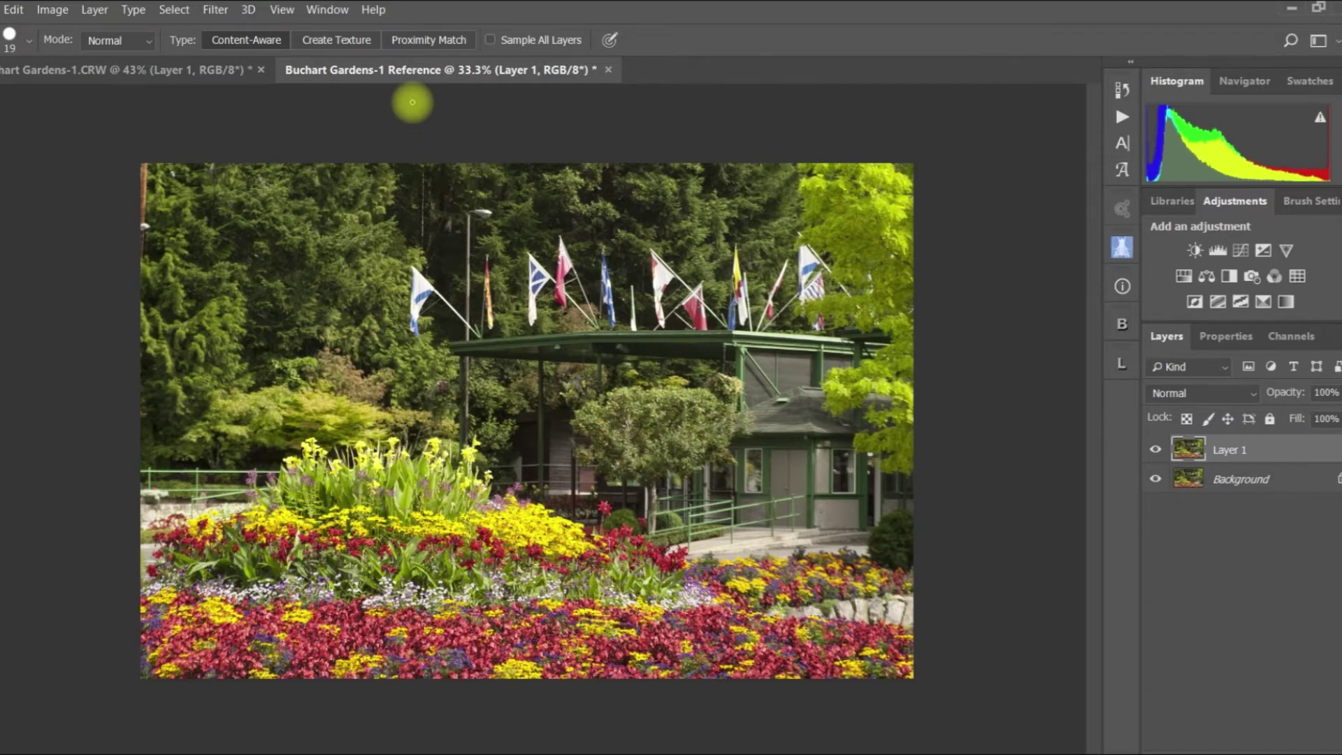
{"action": "key", "text": "ctrl+0"}
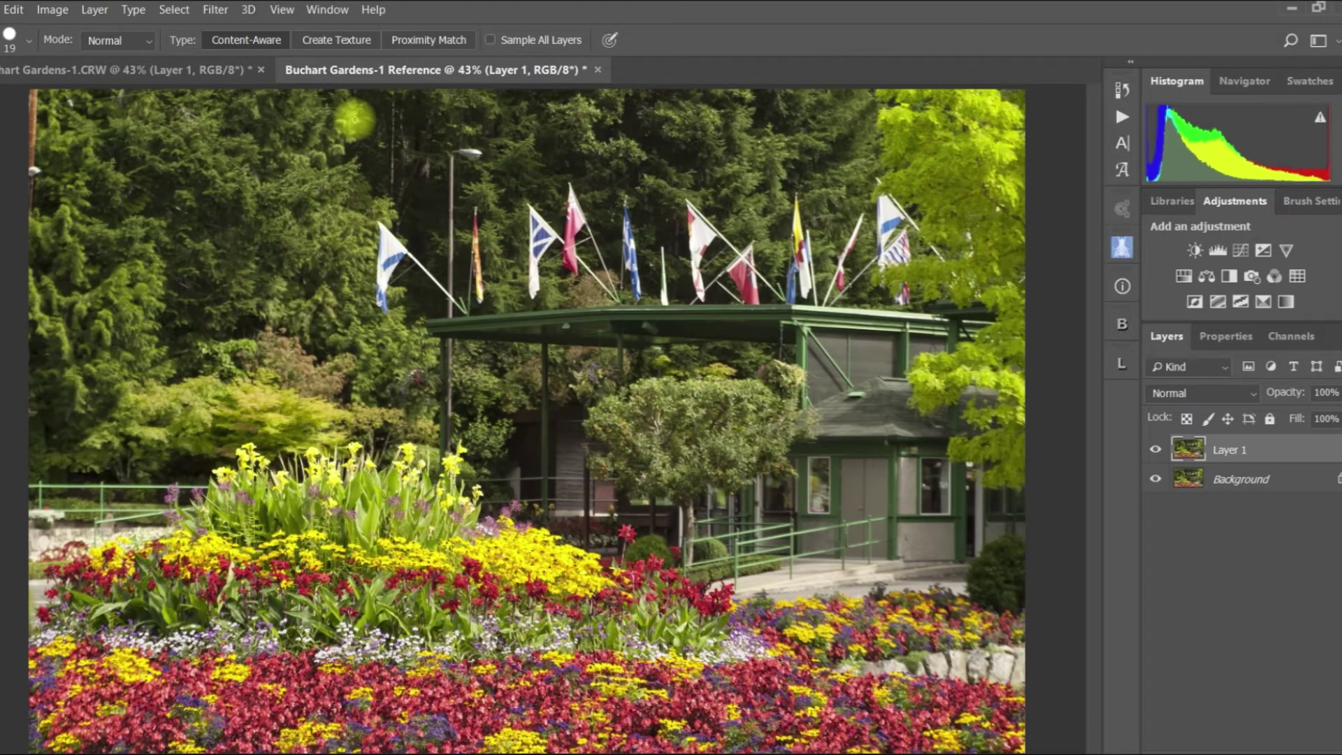
Step: Arrange the original and the reference duplicate side by side with Tile All Vertically
{"action": "left_click", "coordinate": [324, 11]}
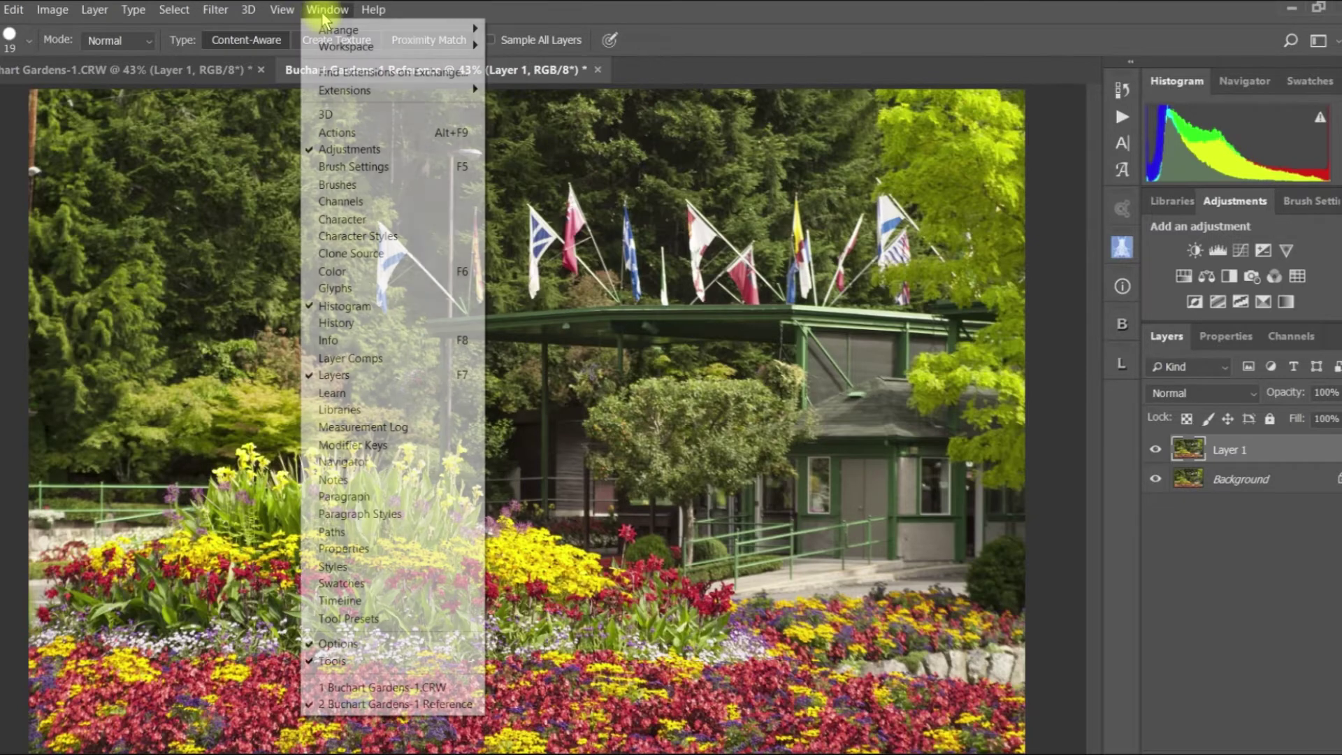
{"action": "mouse_move", "coordinate": [325, 35]}
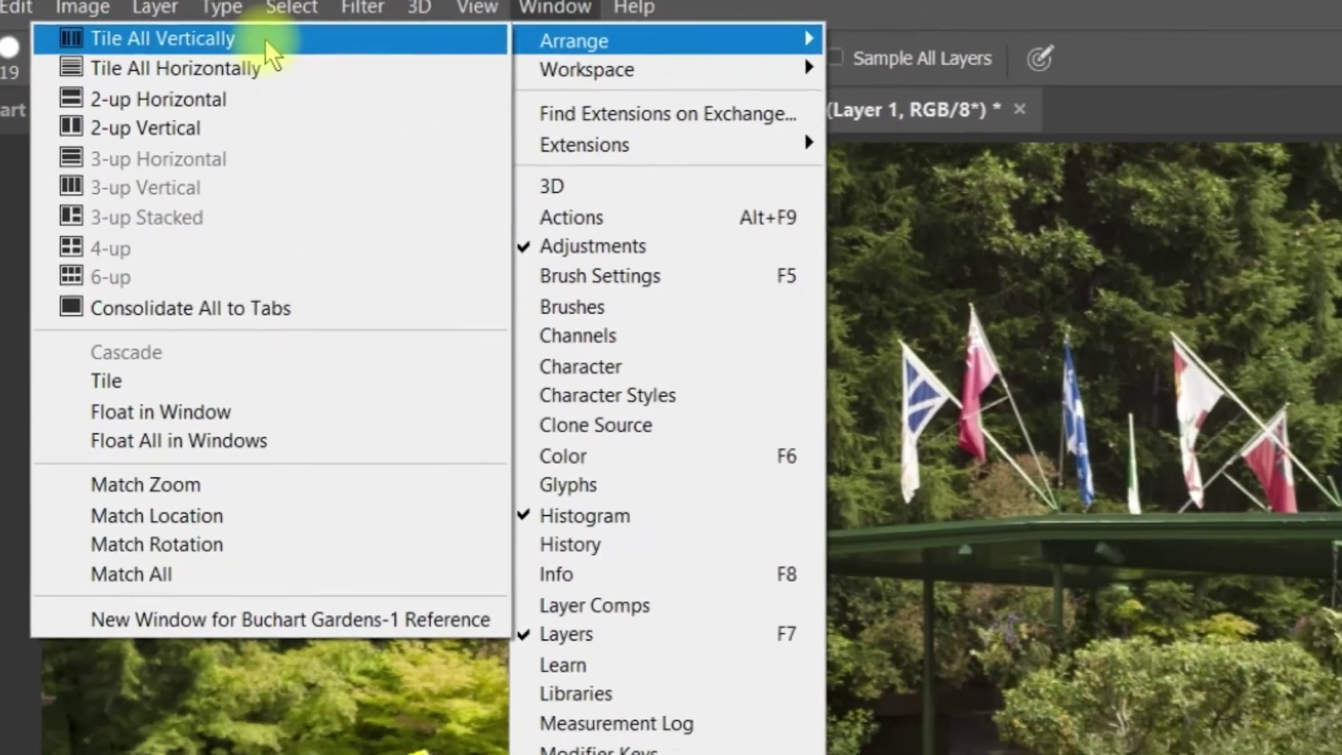
{"action": "left_click", "coordinate": [293, 49]}
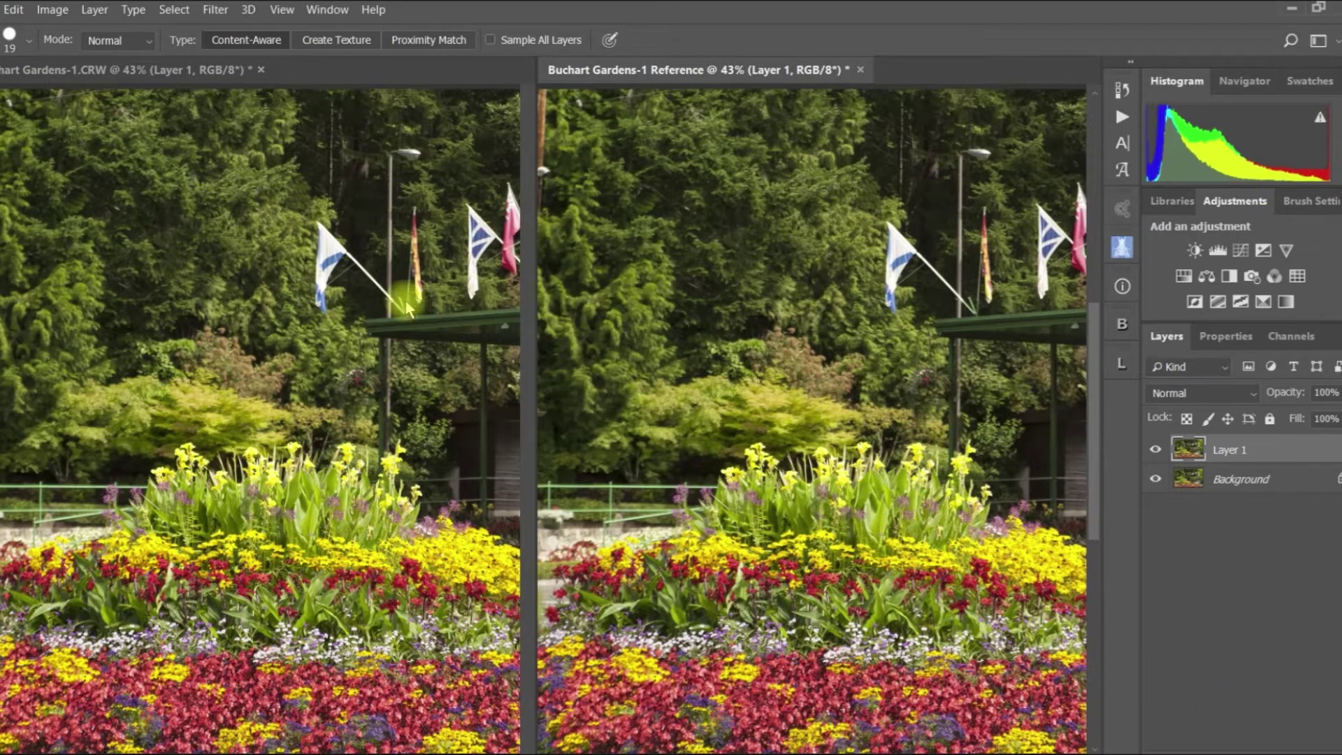
Step: Soft-proof the original image with a custom condition simulating SC-P800 Series Ultra Premium Photo Paper Luster, Relative Colorimetric, Black Point Compensation and Simulate Paper Color
{"action": "left_click", "coordinate": [273, 81]}
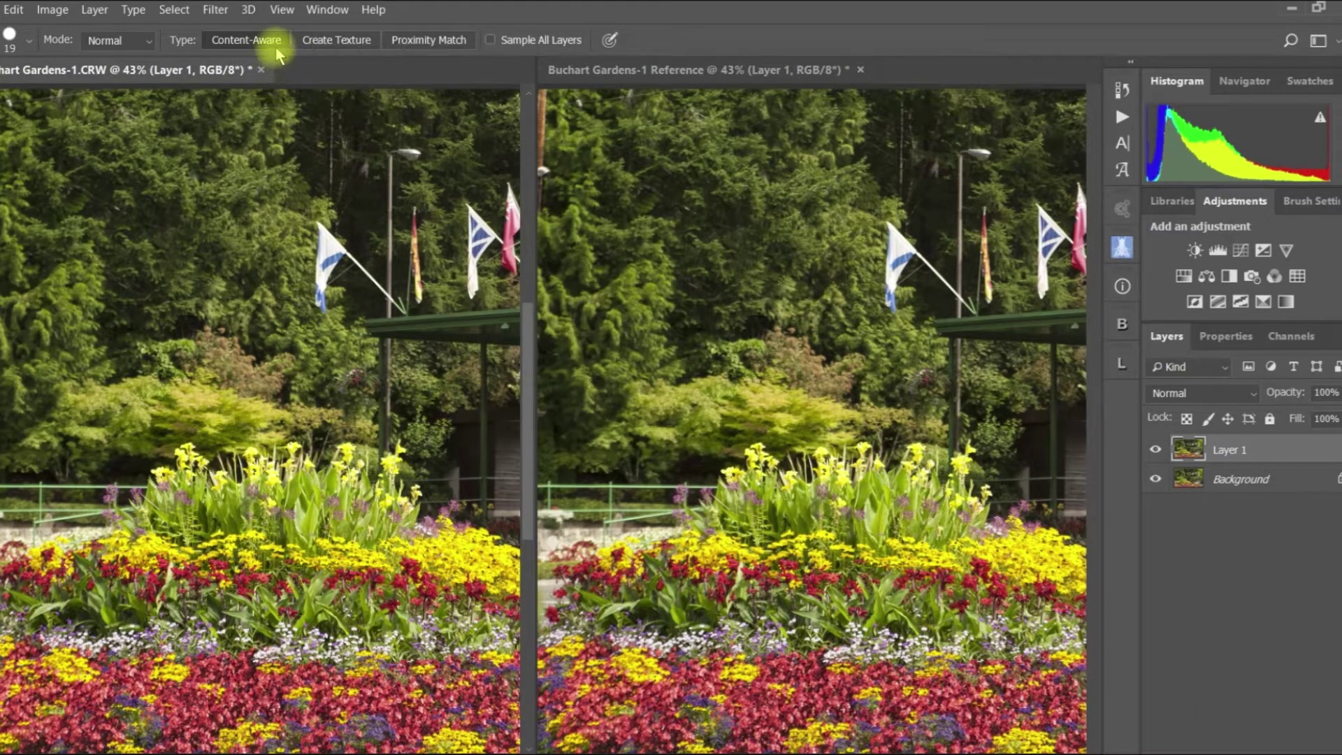
{"action": "left_click", "coordinate": [282, 9]}
{"action": "mouse_move", "coordinate": [287, 33]}
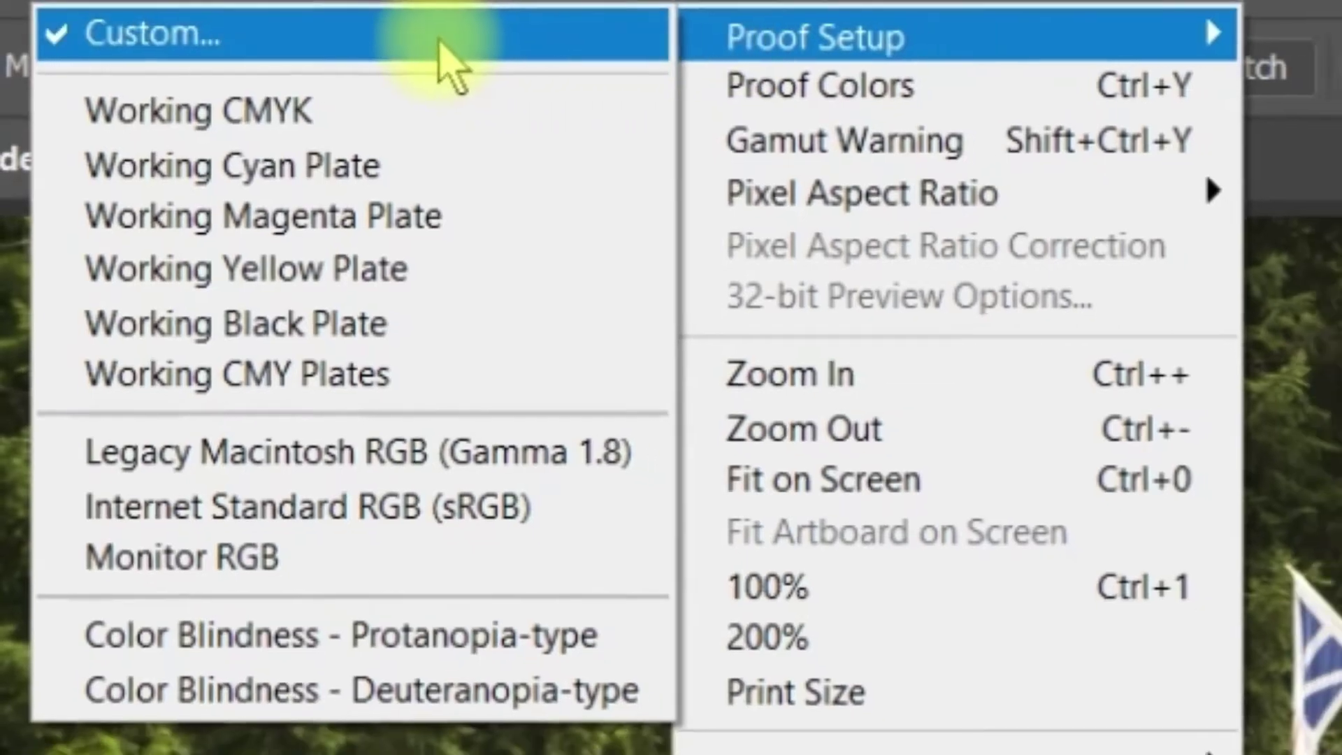
{"action": "left_click", "coordinate": [454, 42]}
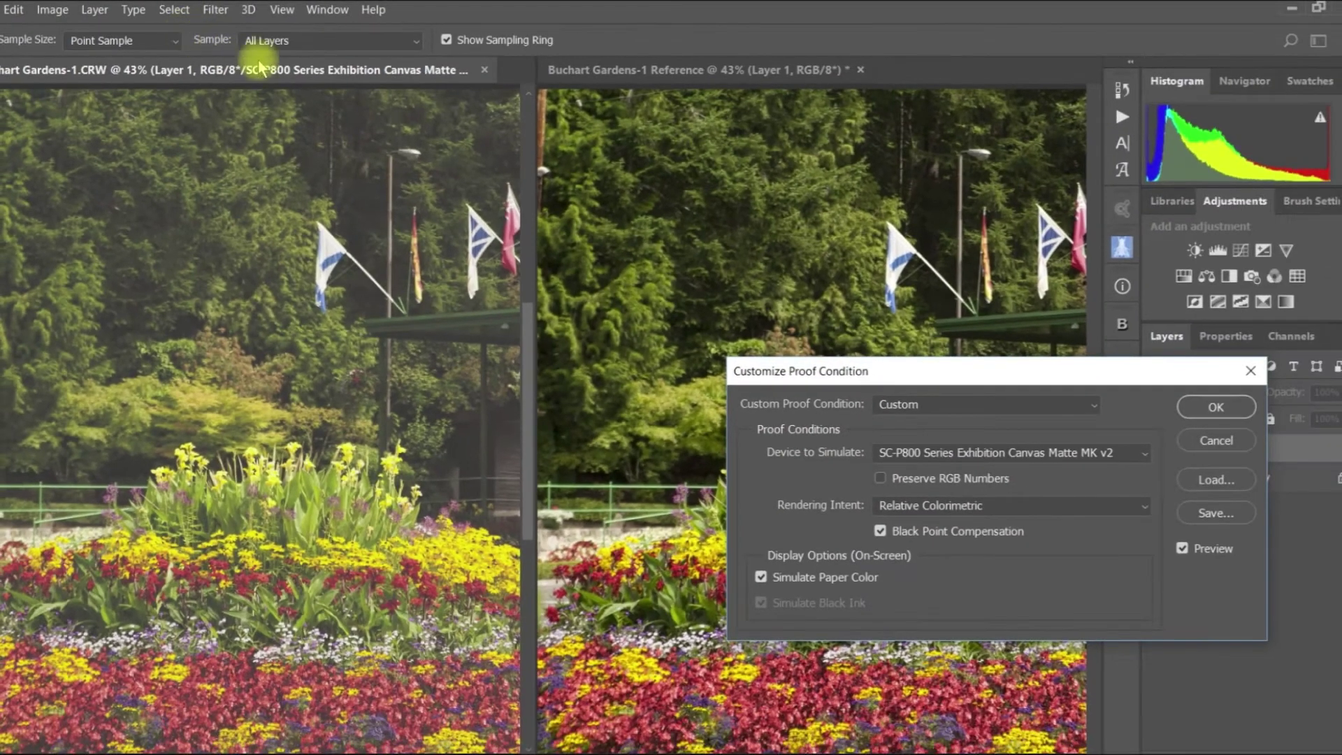
{"action": "left_click_drag", "start_coordinate": [958, 381], "coordinate": [749, 275]}
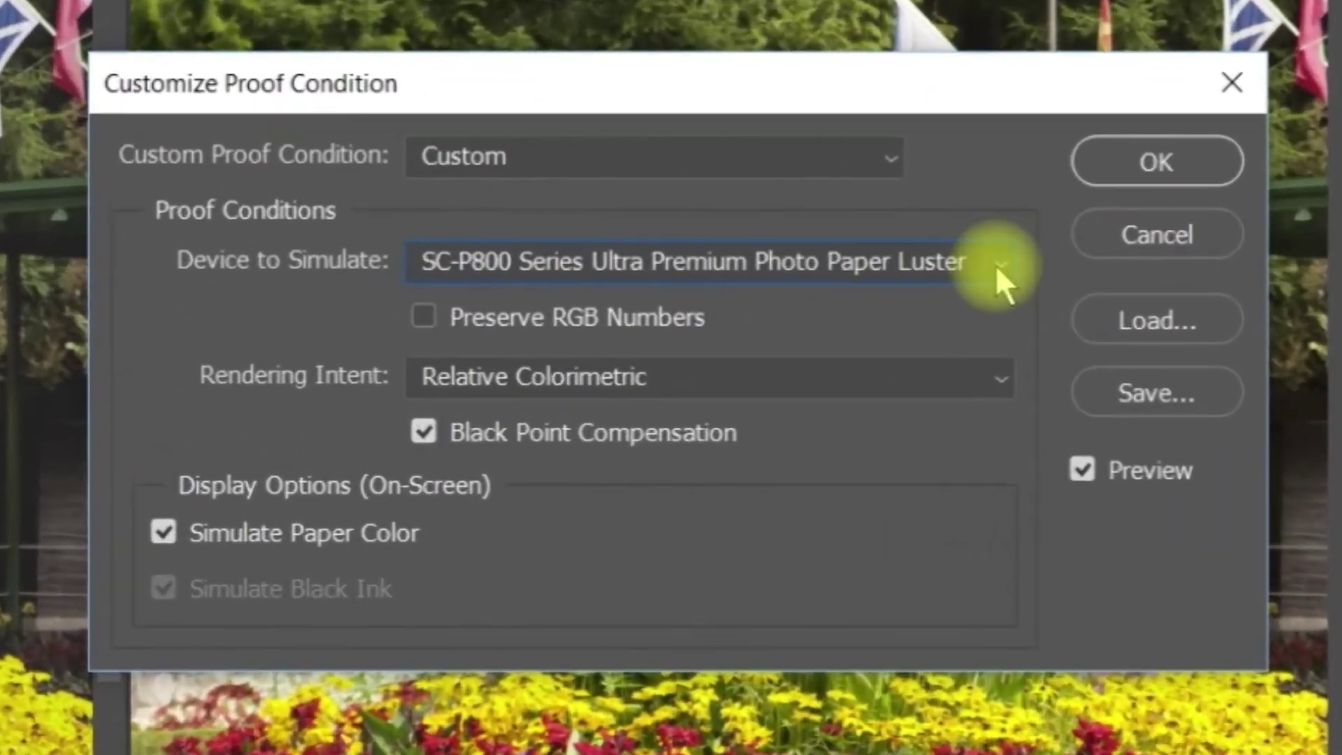
{"action": "left_click", "coordinate": [998, 271]}
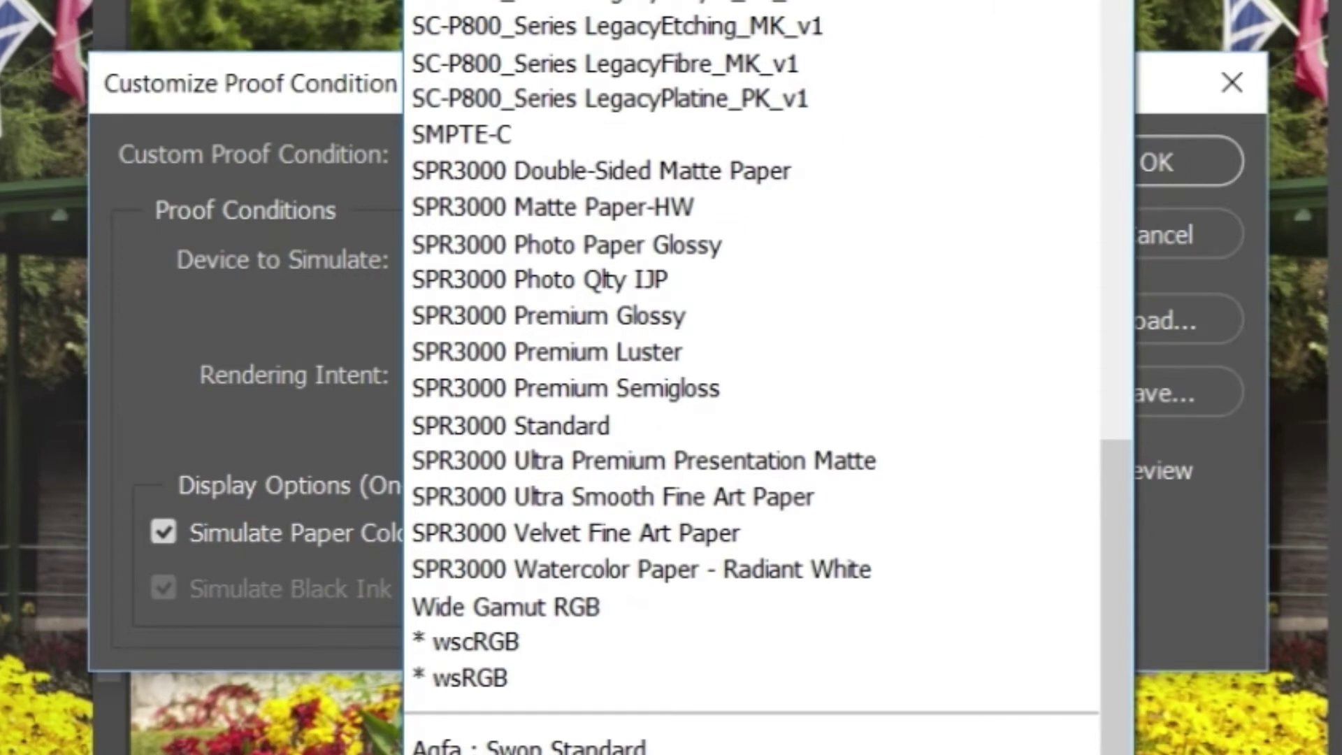
{"action": "key", "text": "Escape"}
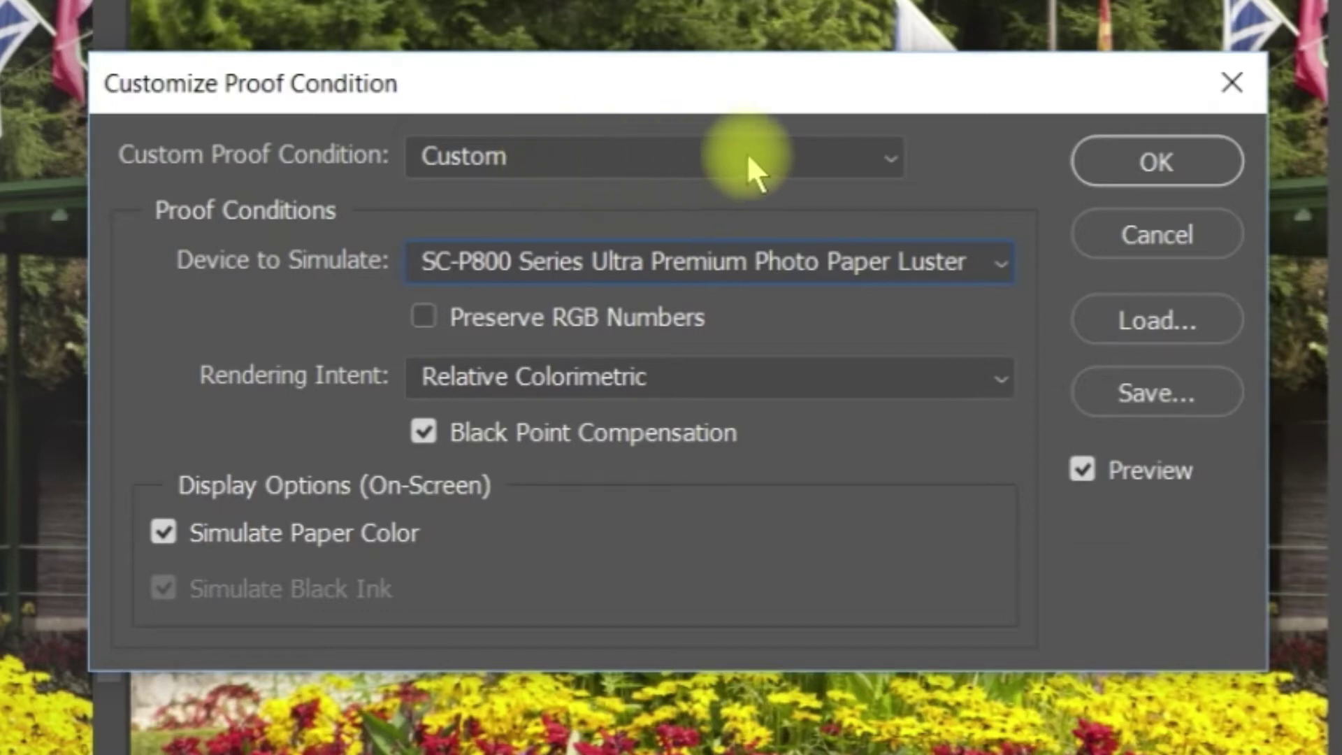
{"action": "left_click", "coordinate": [1097, 158]}
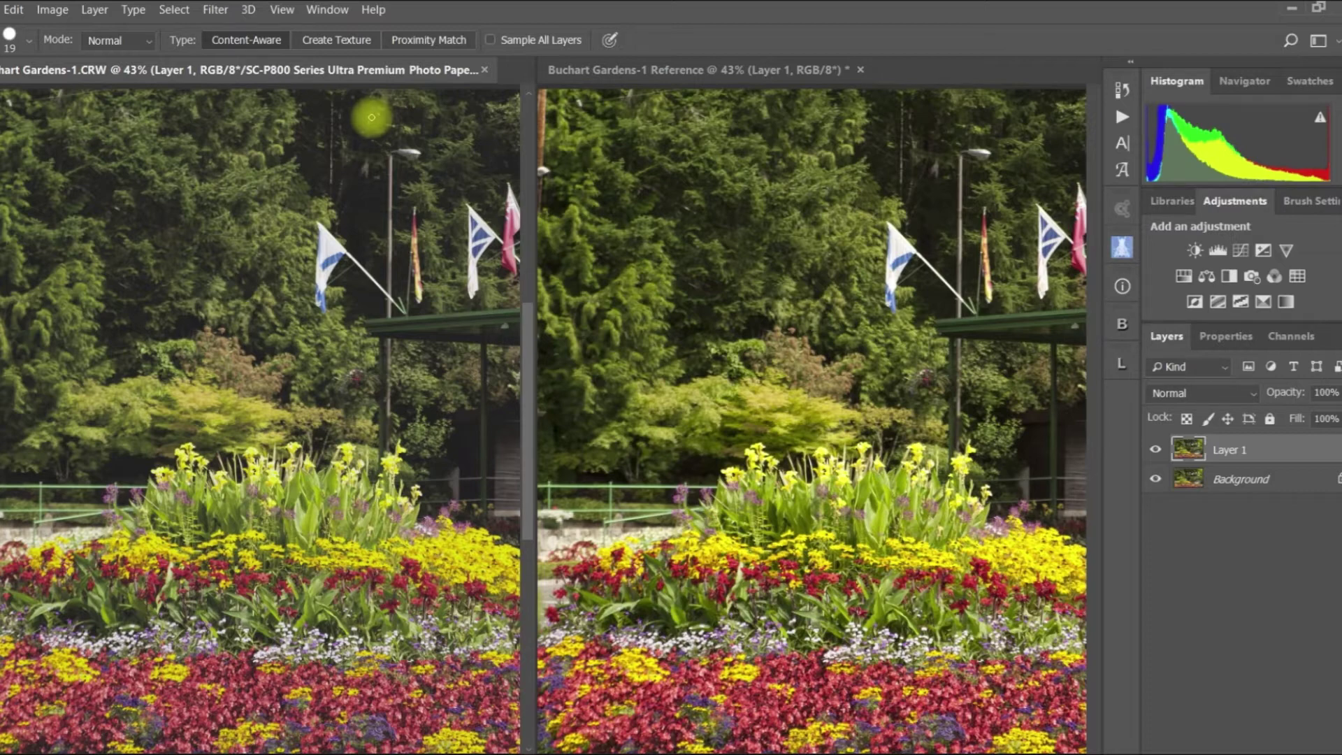
Step: Check the proofed image for out-of-gamut colours with Gamut Warning
{"action": "left_click", "coordinate": [281, 10]}
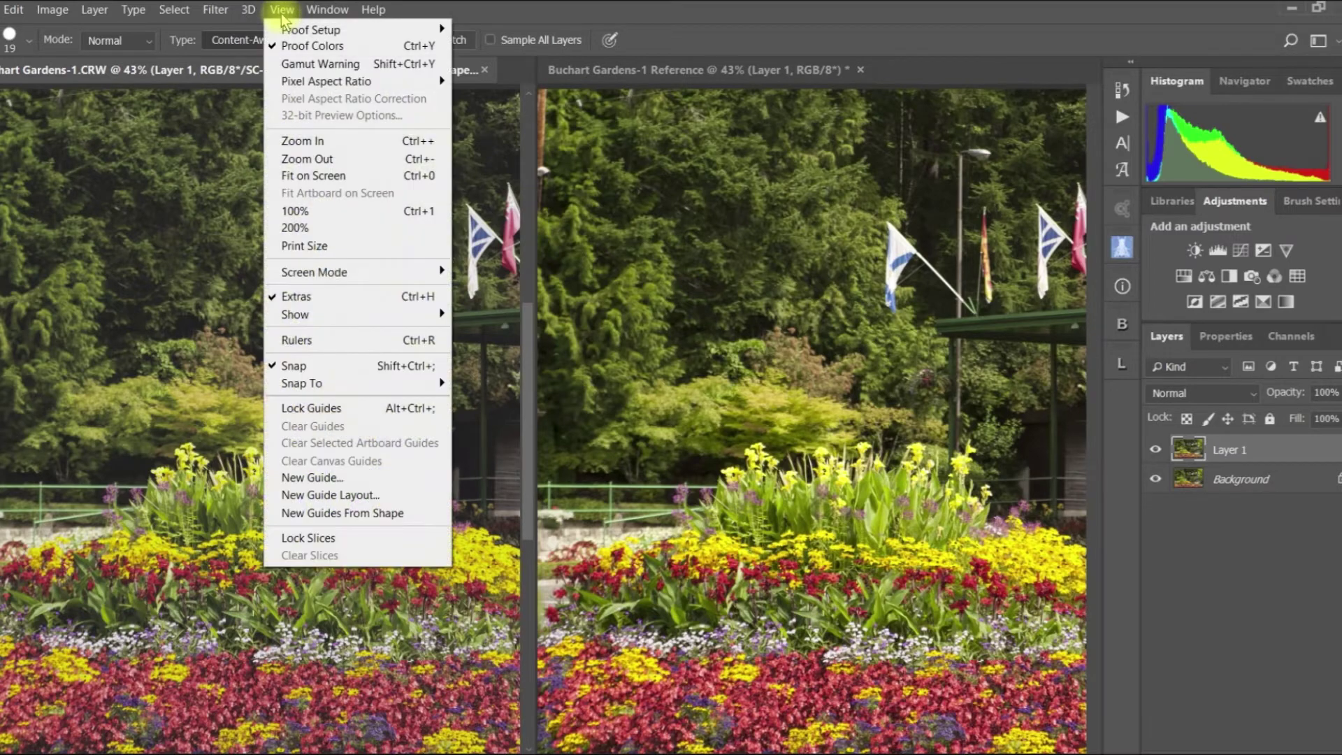
{"action": "mouse_move", "coordinate": [284, 34]}
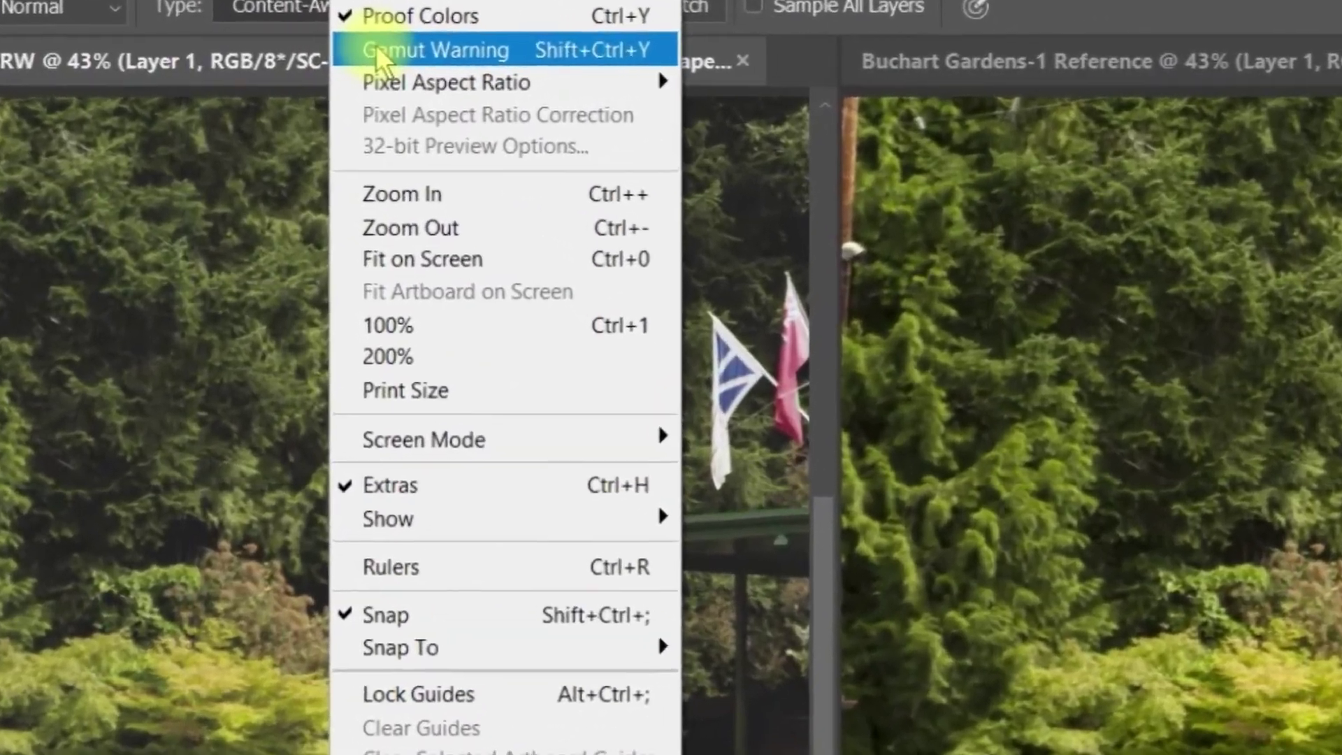
{"action": "left_click", "coordinate": [291, 65]}
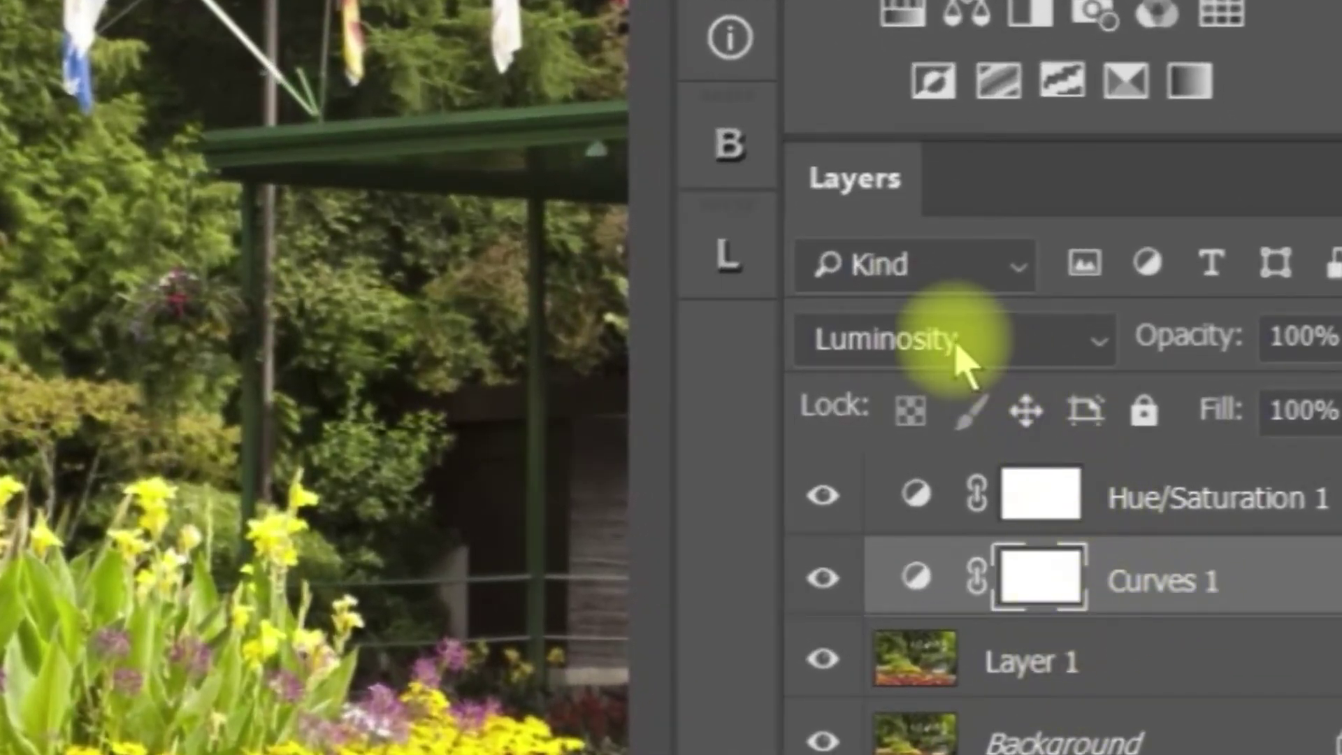
Step: Review the Curves adjustment in Luminosity blend mode and select the Hue/Saturation adjustment layer above it
{"action": "left_click", "coordinate": [1148, 522]}
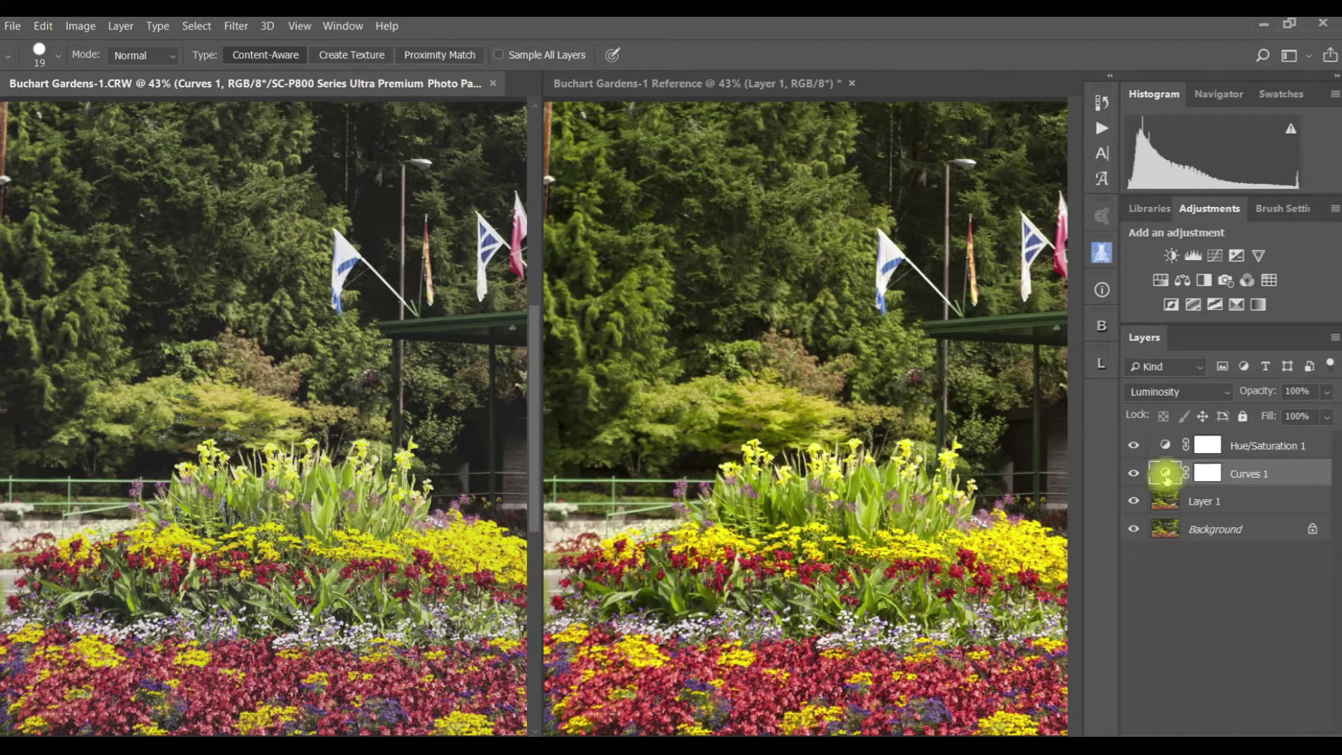
{"action": "left_click", "coordinate": [915, 578]}
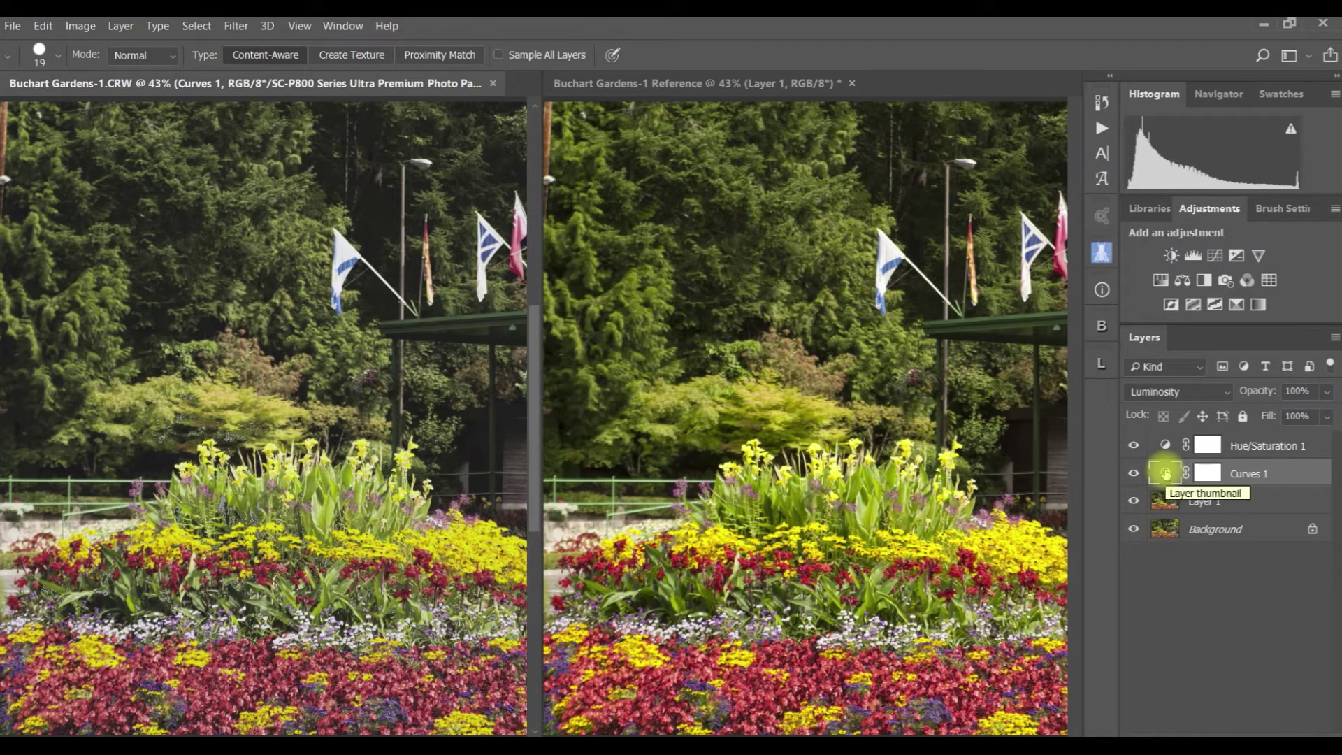
{"action": "double_click", "coordinate": [1165, 474]}
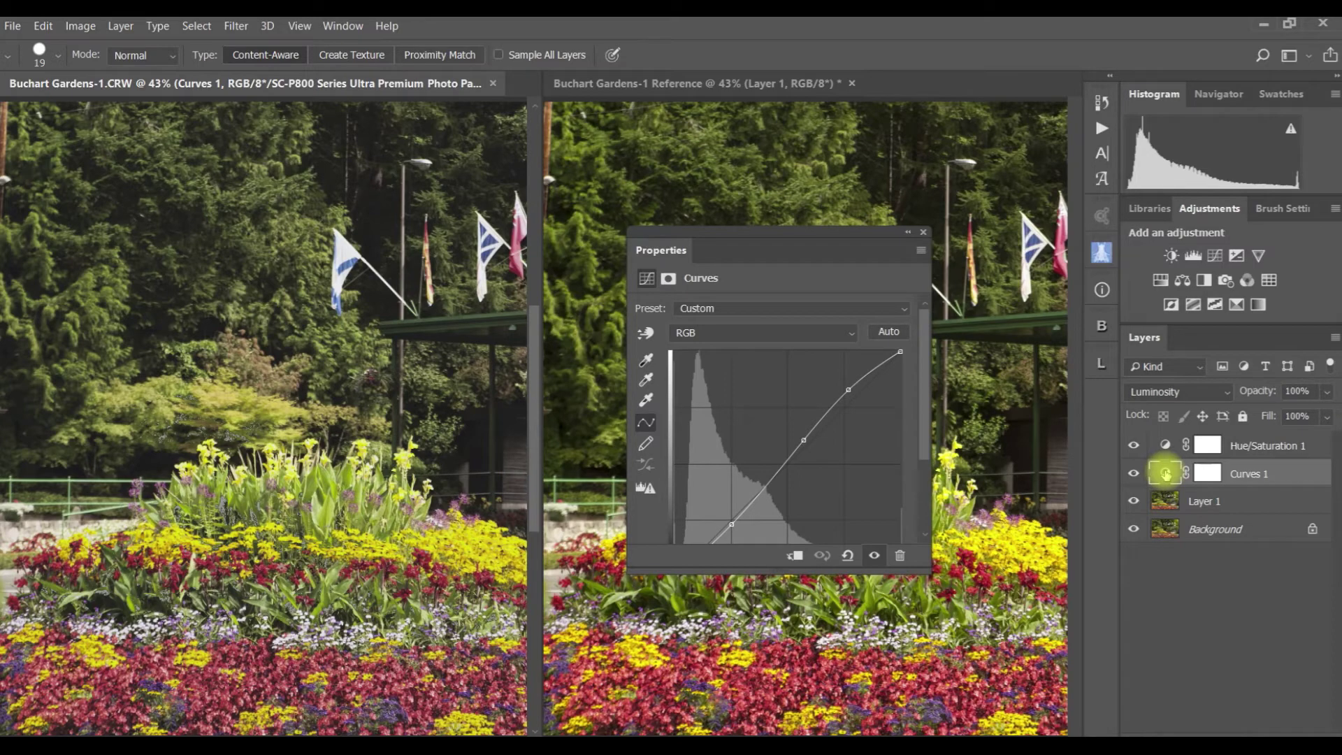
{"action": "left_click", "coordinate": [1168, 445]}
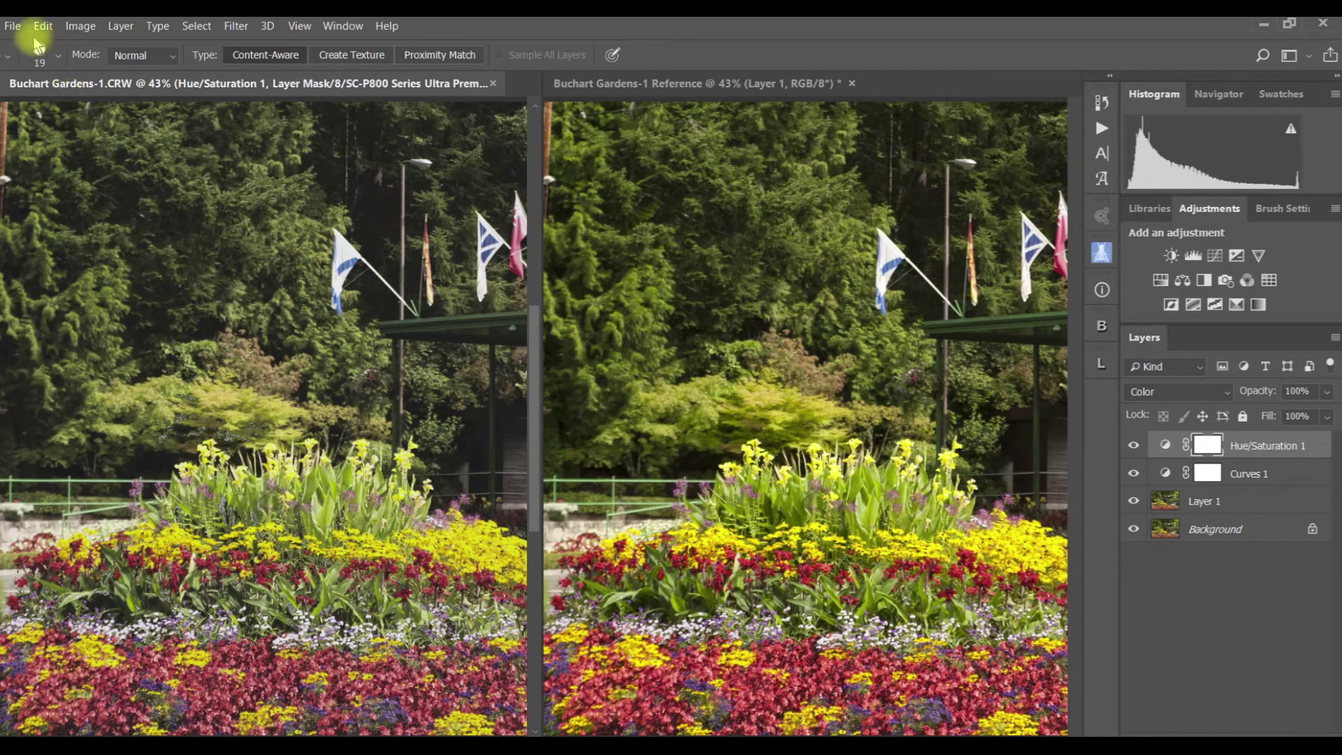
Step: Start printing the corrected image, choose the EPSON SC-P800 Series printer and open its print settings
{"action": "left_click", "coordinate": [14, 28]}
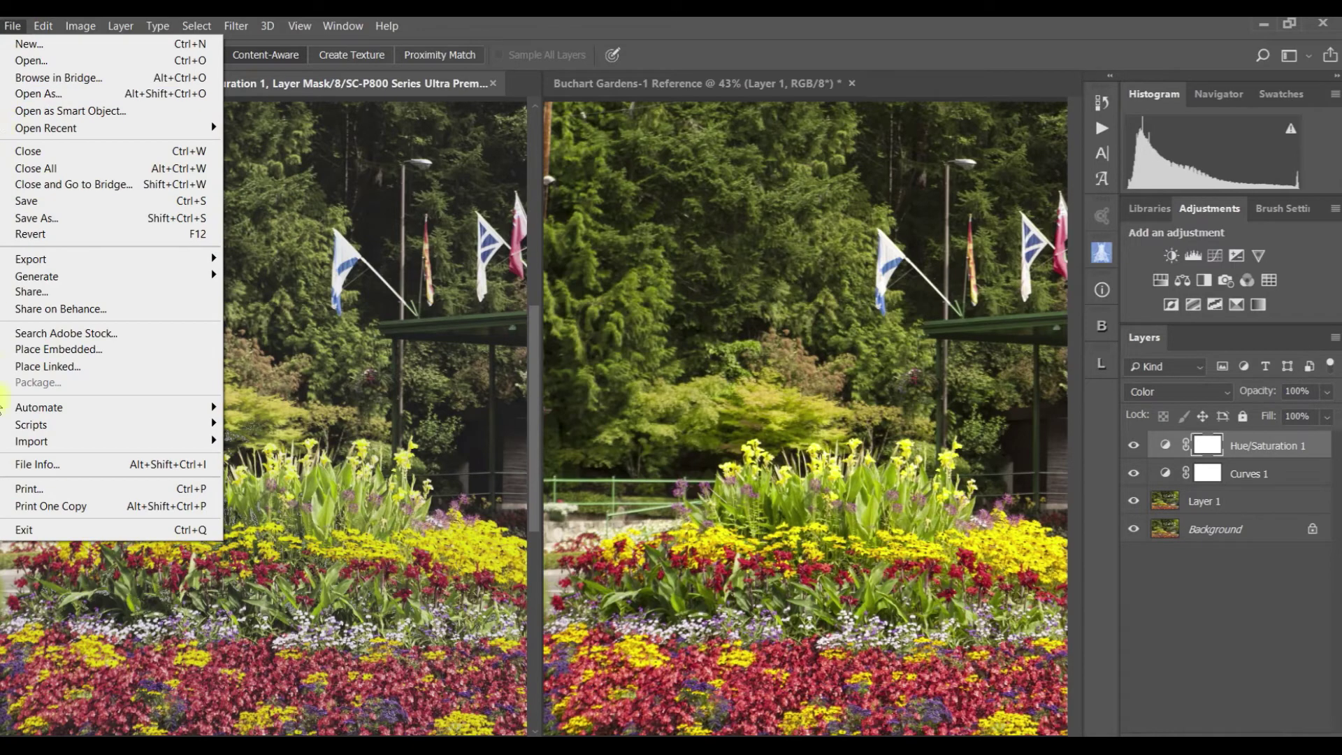
{"action": "left_click", "coordinate": [57, 492]}
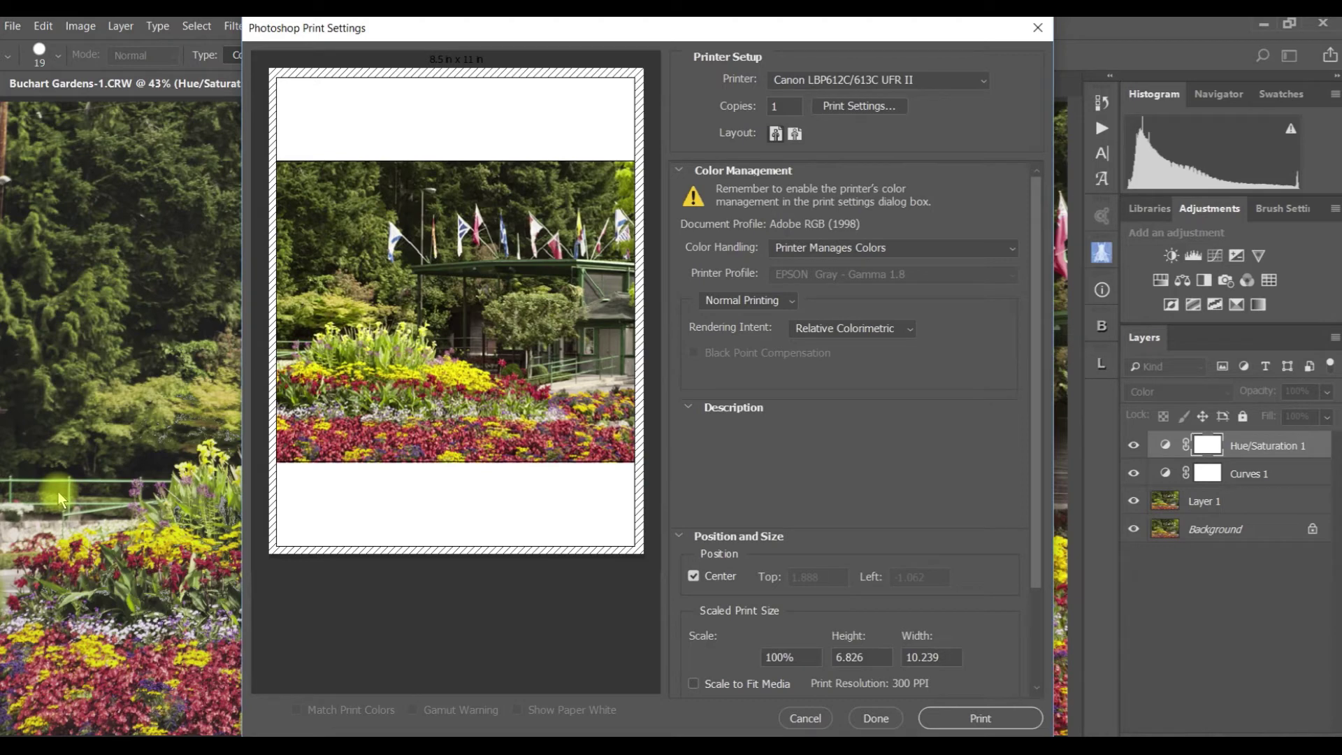
{"action": "left_click", "coordinate": [928, 93]}
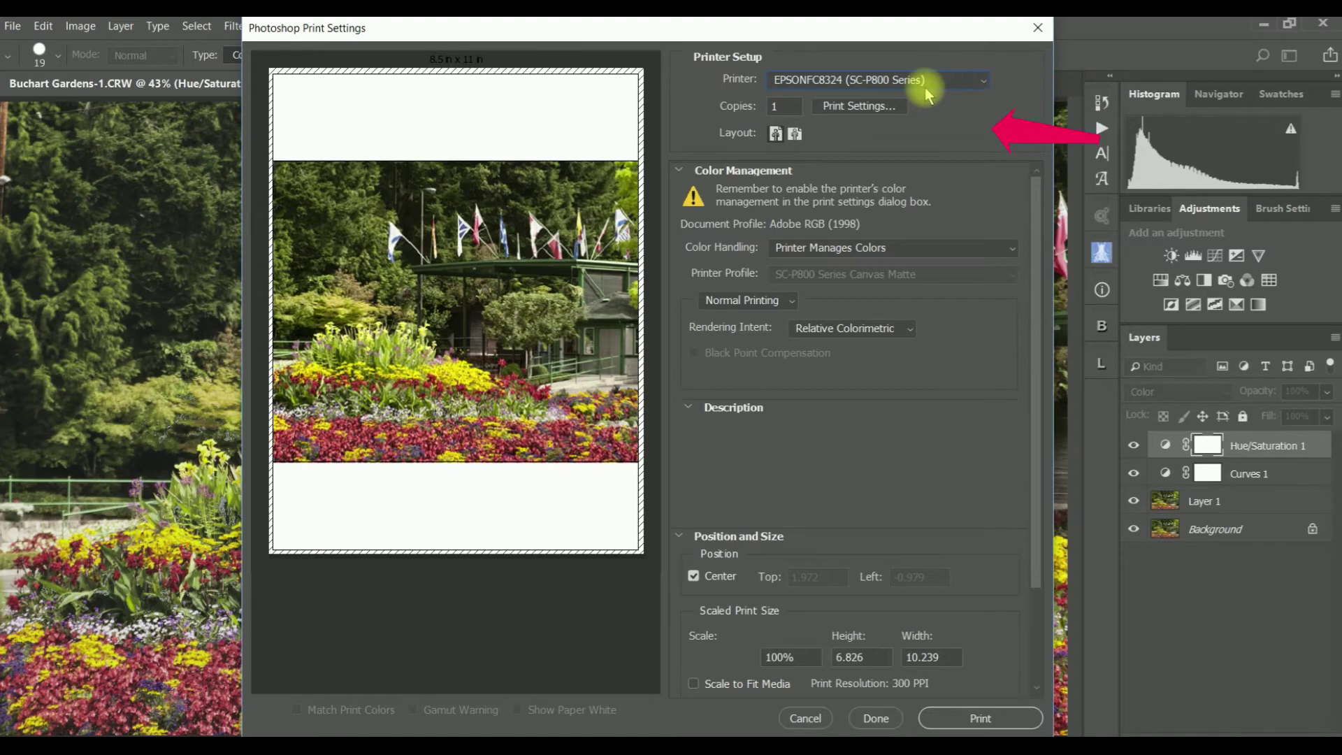
{"action": "left_click", "coordinate": [859, 105]}
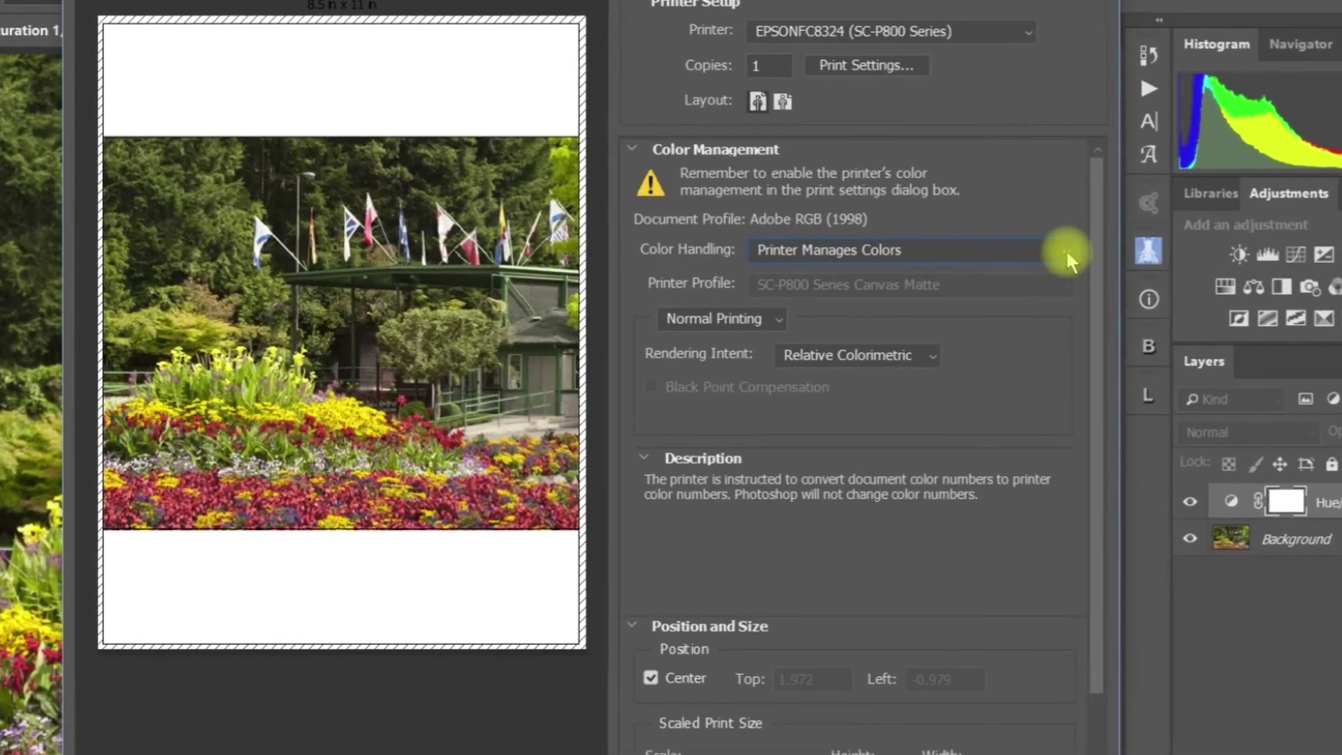
Step: Set the print's color handling to Photoshop Manages Colors with the SC-P800 Series Ultra Premium Photo Paper Luster printer profile
{"action": "left_click", "coordinate": [1066, 248]}
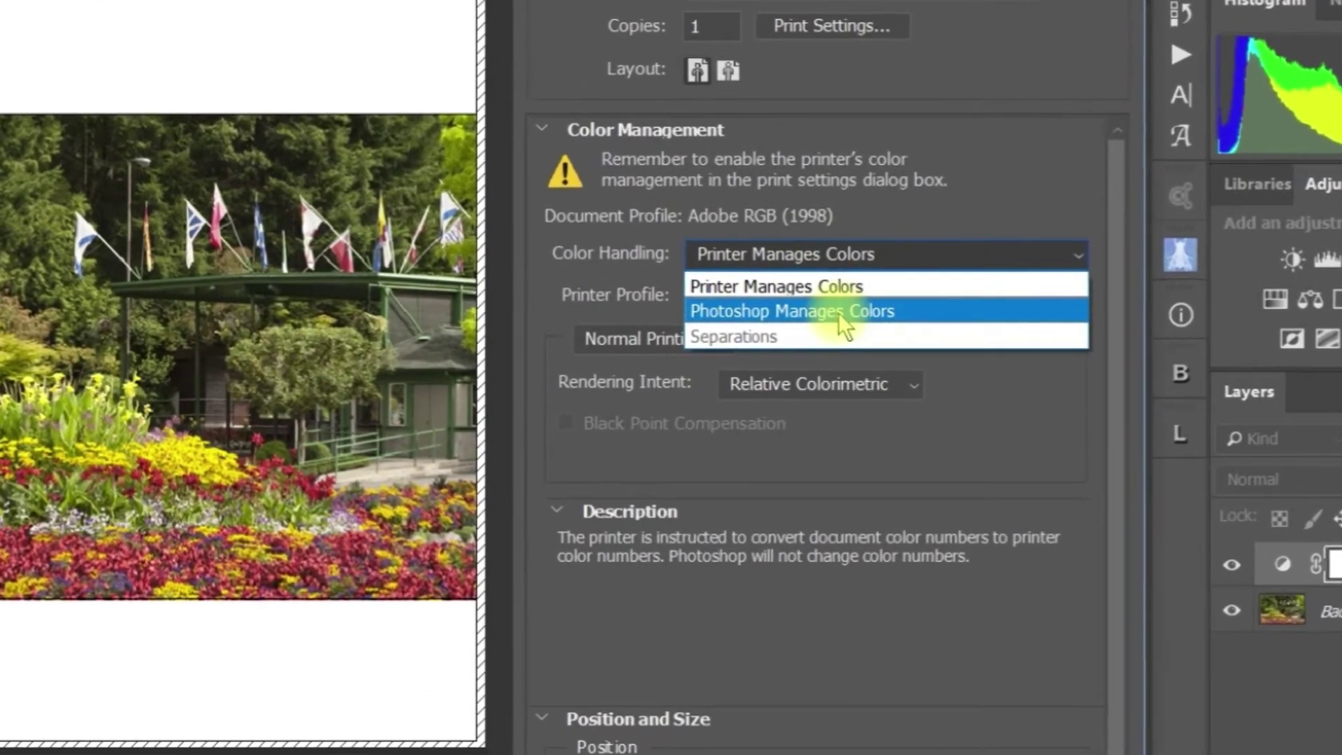
{"action": "left_click", "coordinate": [836, 312]}
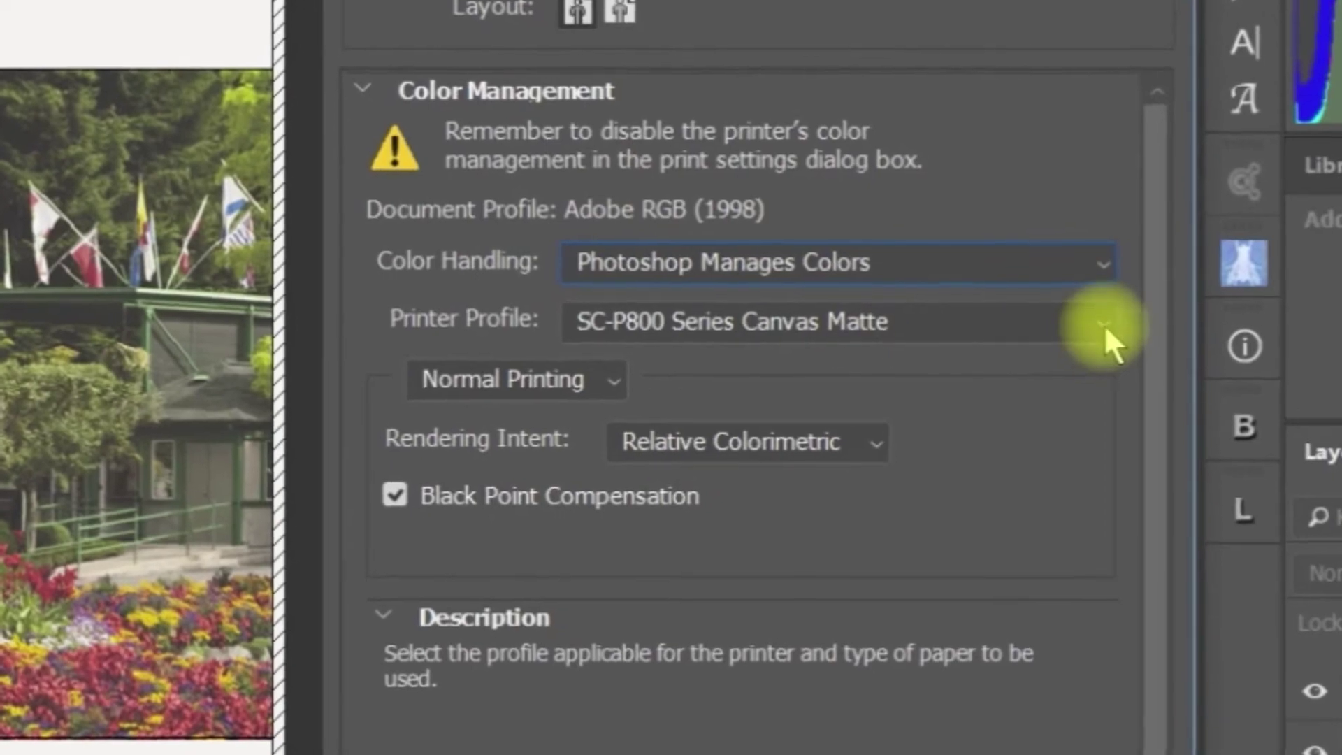
{"action": "left_click", "coordinate": [1104, 325]}
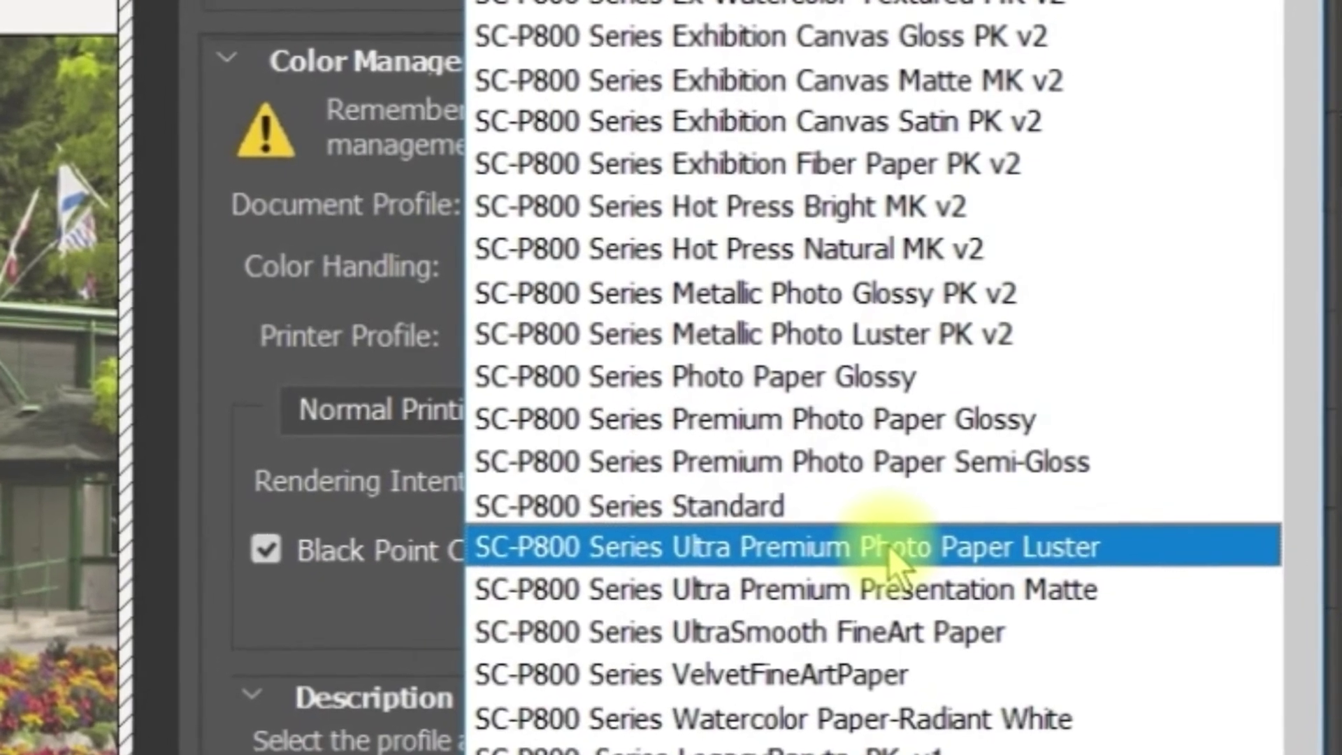
{"action": "left_click", "coordinate": [888, 547]}
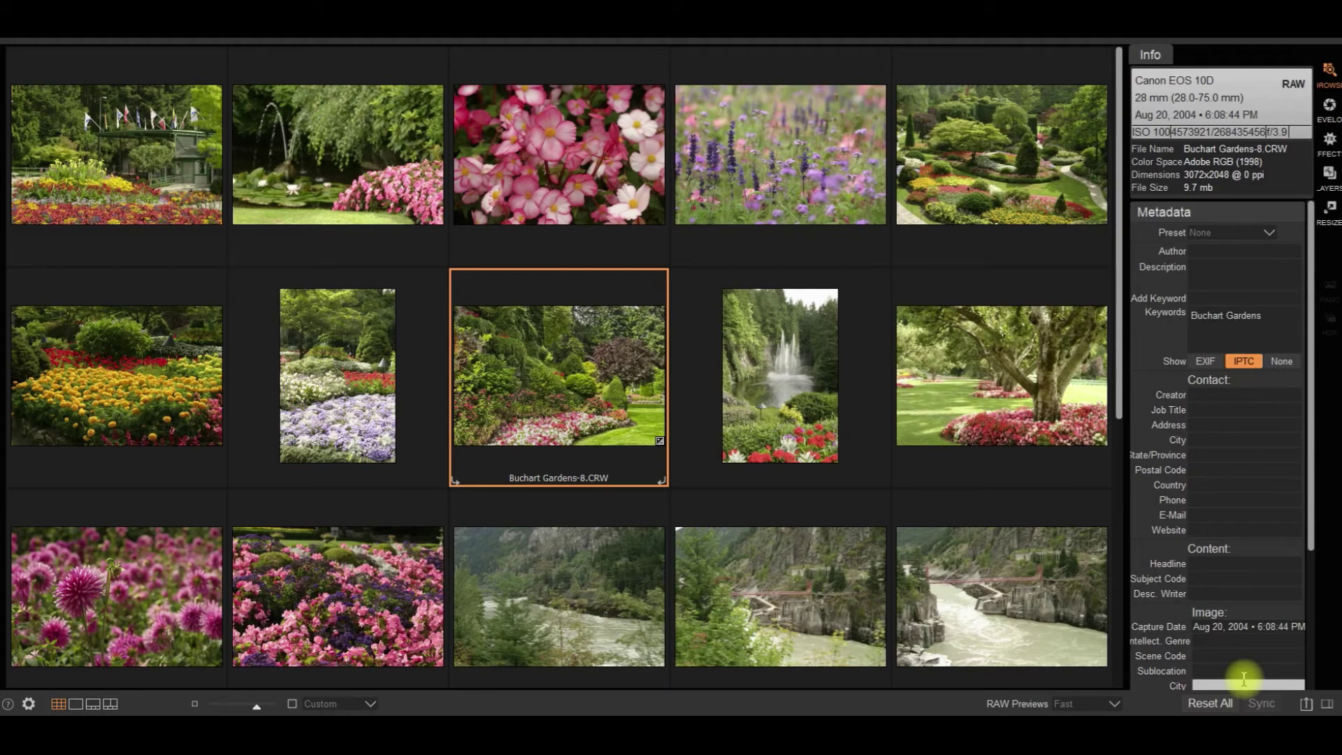
Step: In ON1 Photo RAW, open Buchart Gardens-8.CRW in Develop and enable soft proofing
{"action": "mouse_move", "coordinate": [651, 437]}
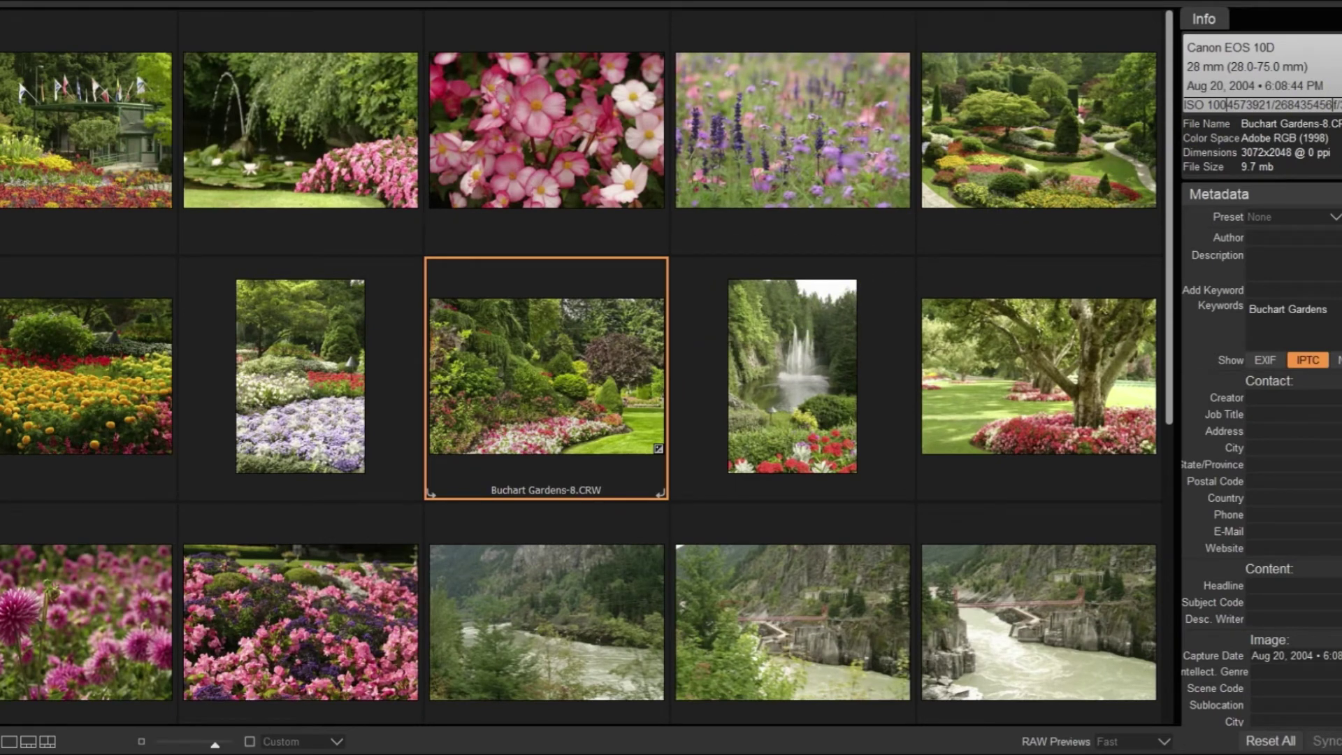
{"action": "key", "text": "d"}
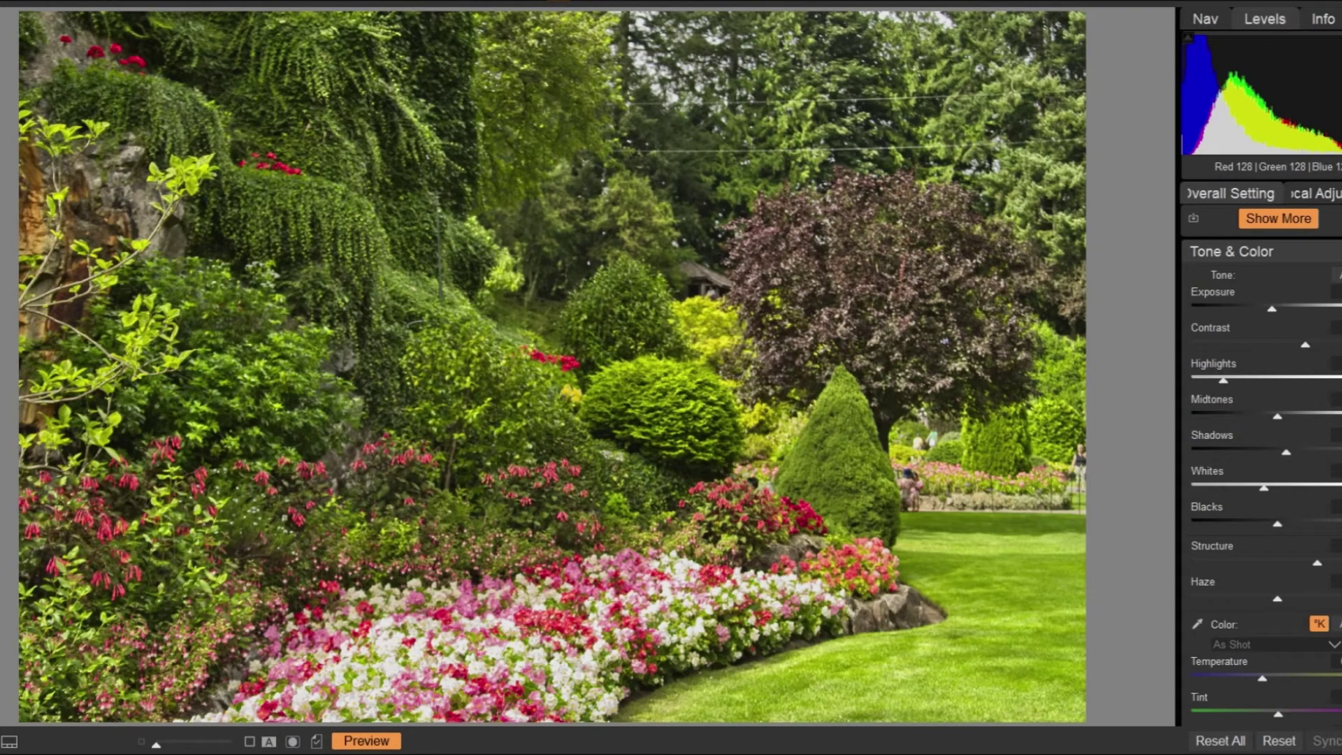
{"action": "left_click", "coordinate": [105, 3]}
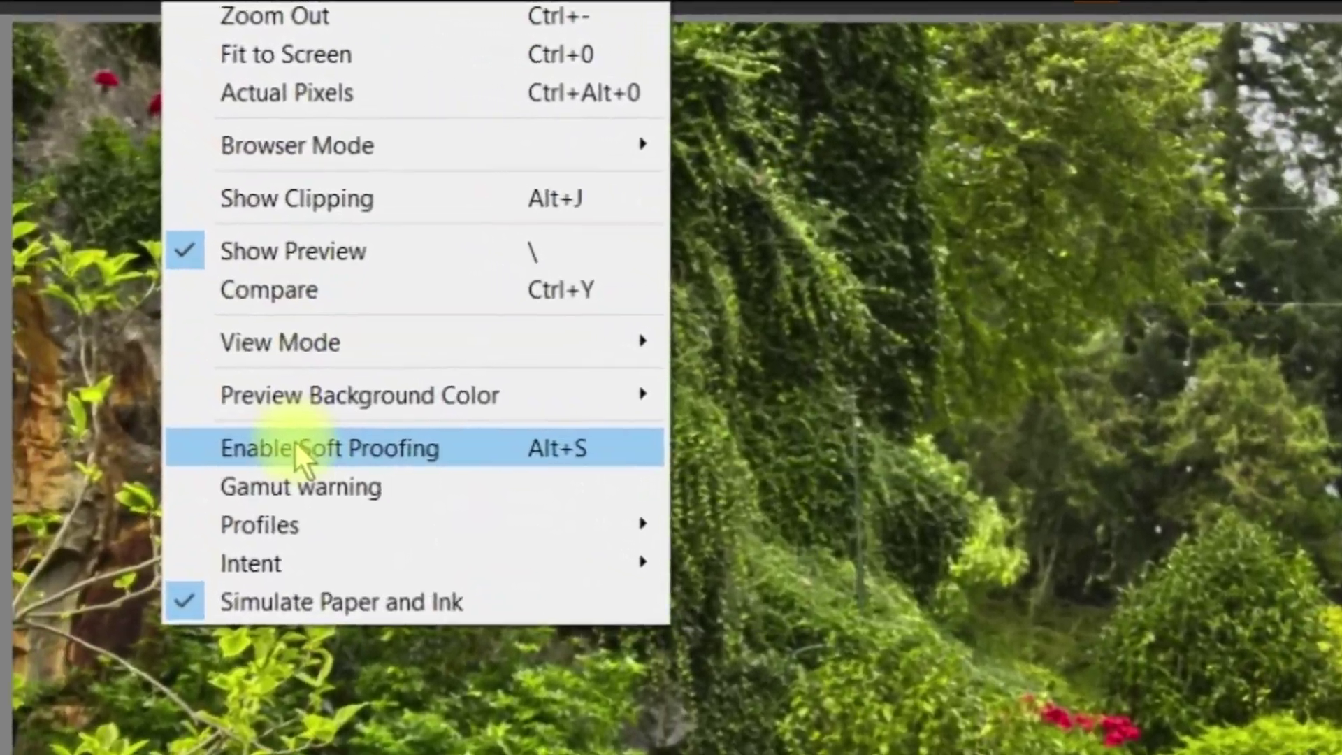
{"action": "left_click", "coordinate": [262, 391]}
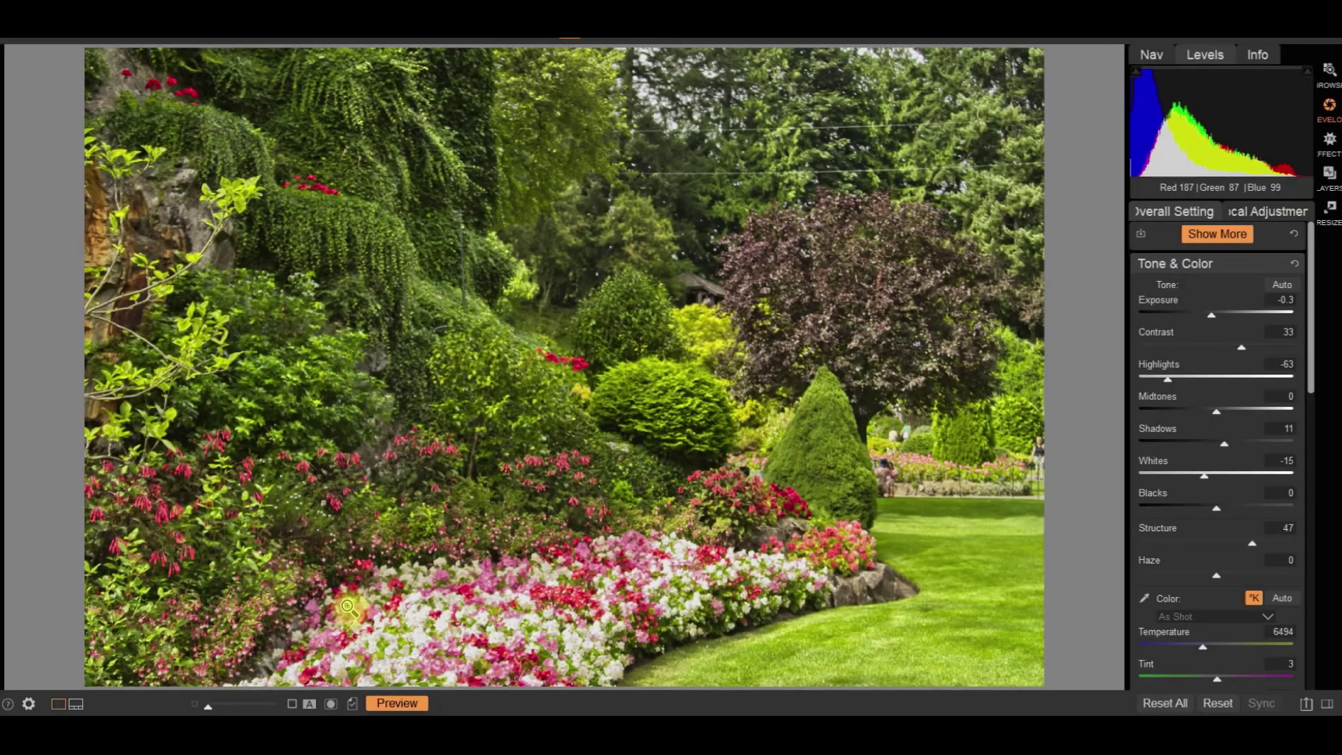
Step: Enable soft proofing and set the proof profile to SC-P800 Series Ultra Premium Photo Paper Luster
{"action": "left_click", "coordinate": [354, 705]}
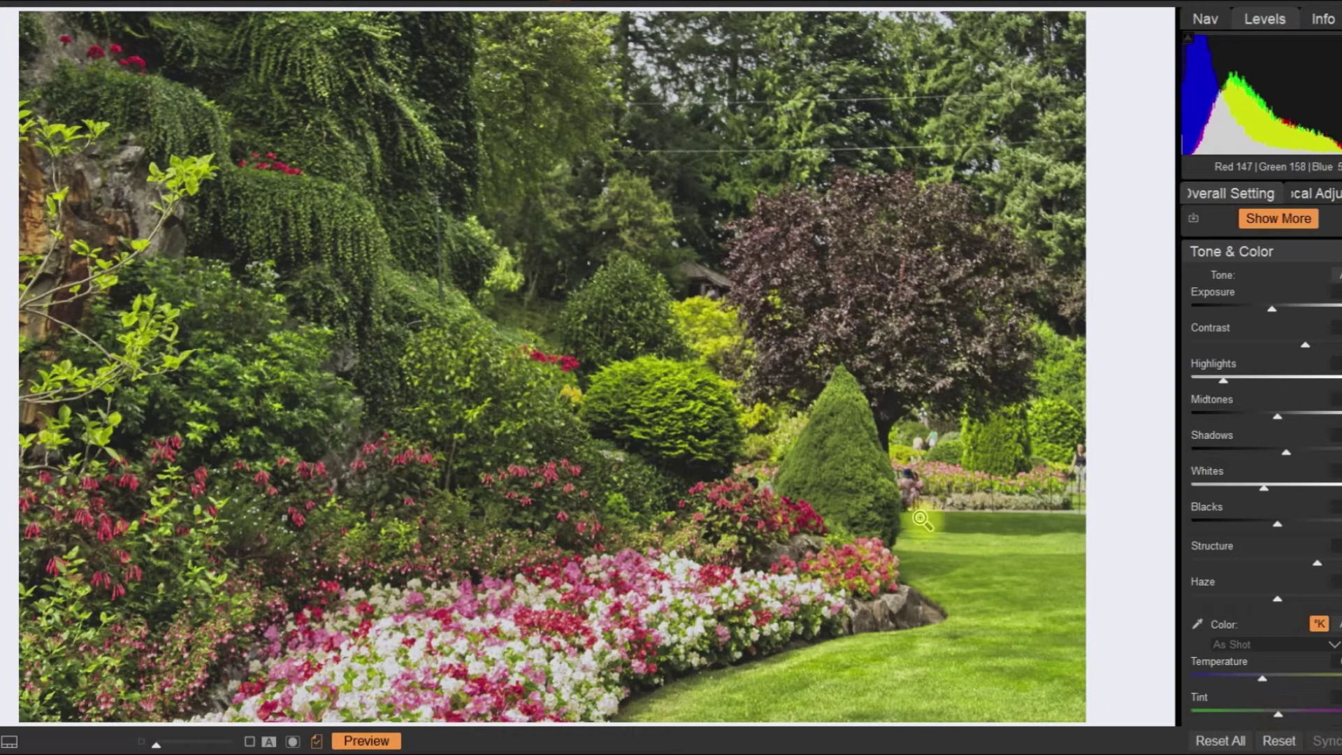
{"action": "right_click", "coordinate": [111, 7]}
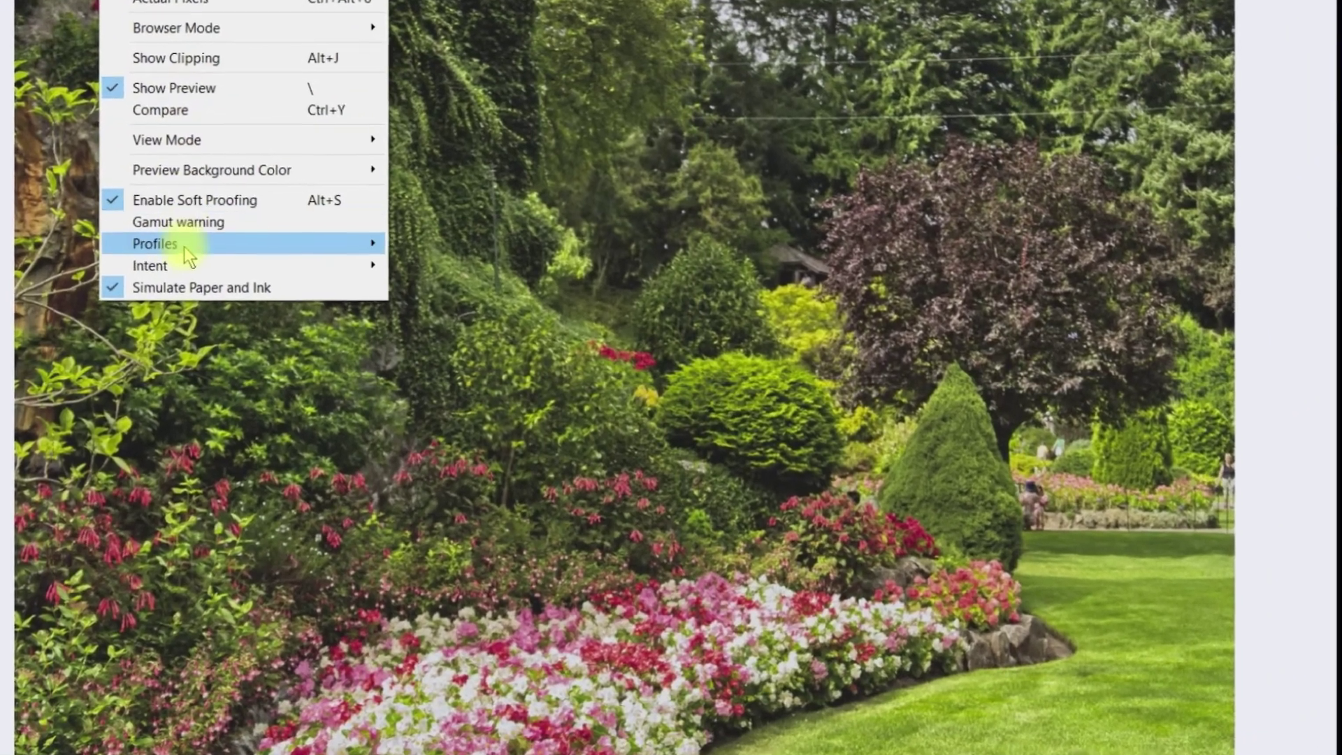
{"action": "mouse_move", "coordinate": [185, 252]}
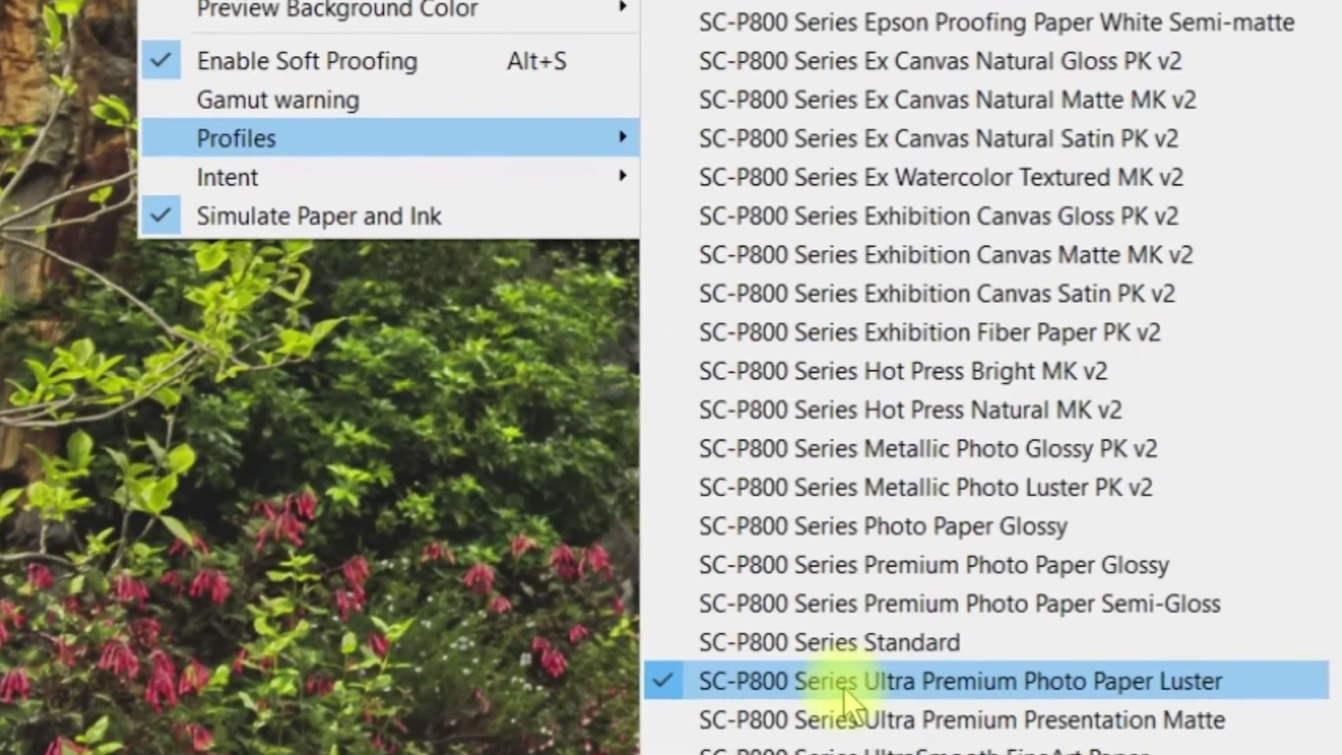
{"action": "left_click", "coordinate": [843, 684]}
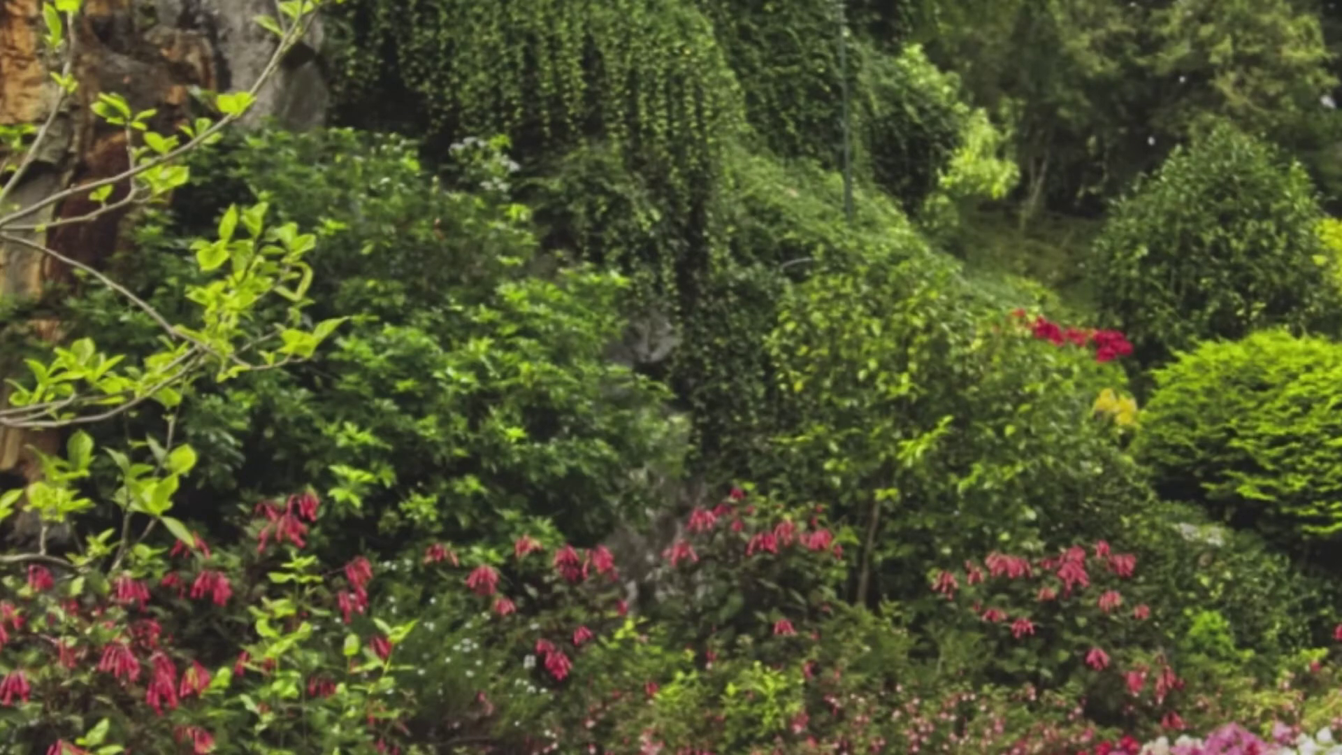
Step: Set the soft-proof rendering intent to Relative and turn on the gamut warning
{"action": "left_click", "coordinate": [164, 1]}
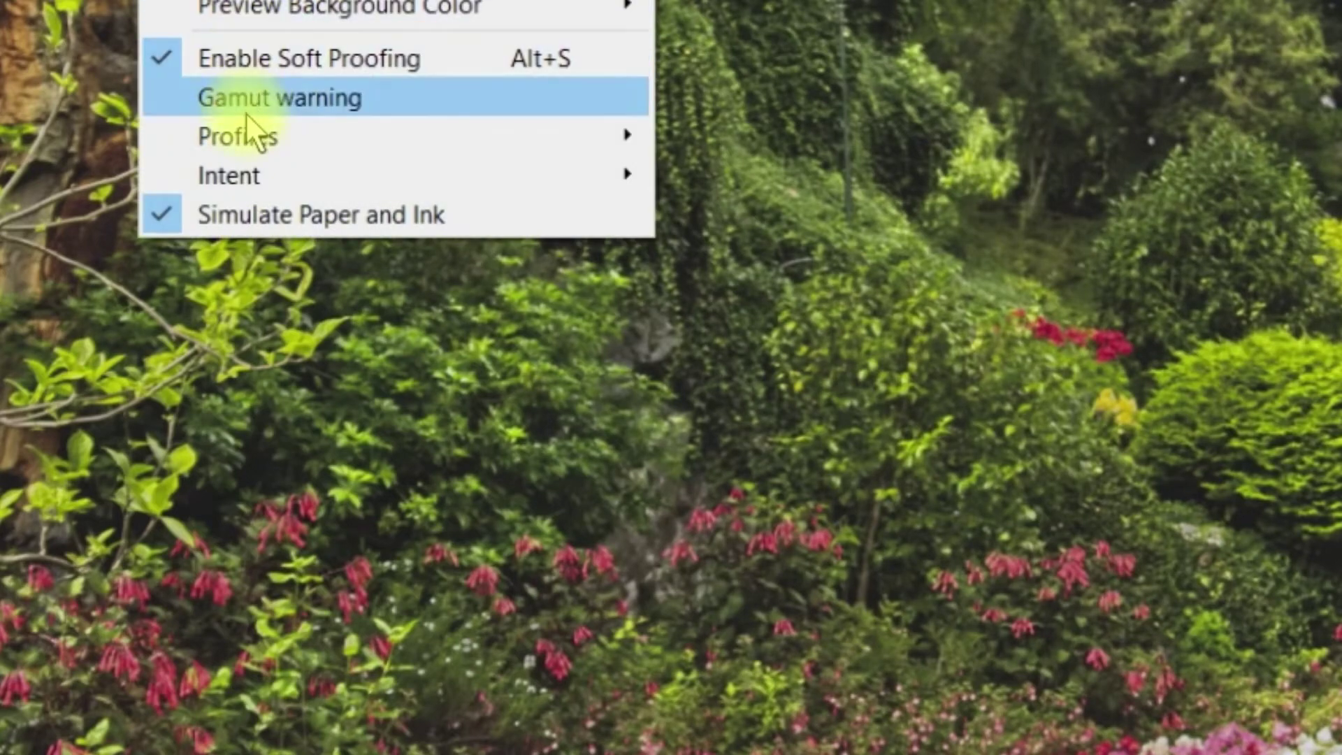
{"action": "mouse_move", "coordinate": [254, 176]}
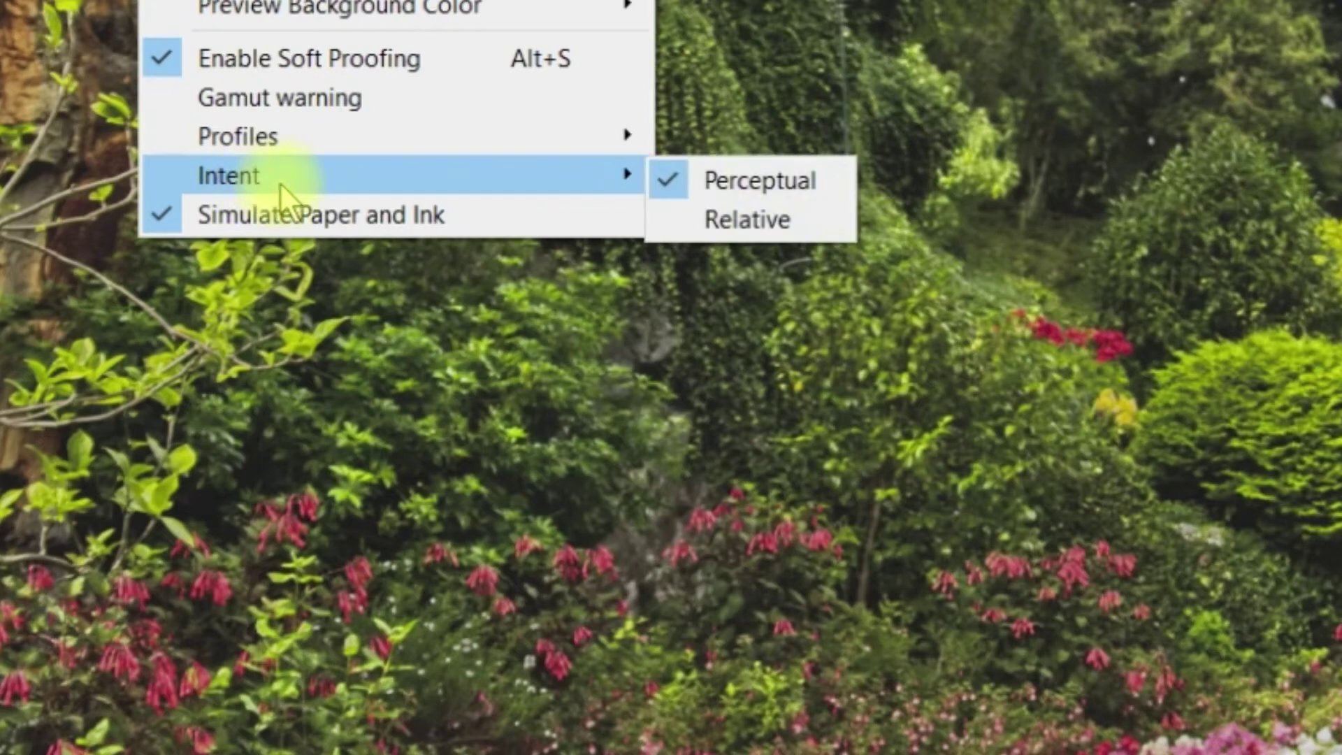
{"action": "left_click", "coordinate": [712, 218]}
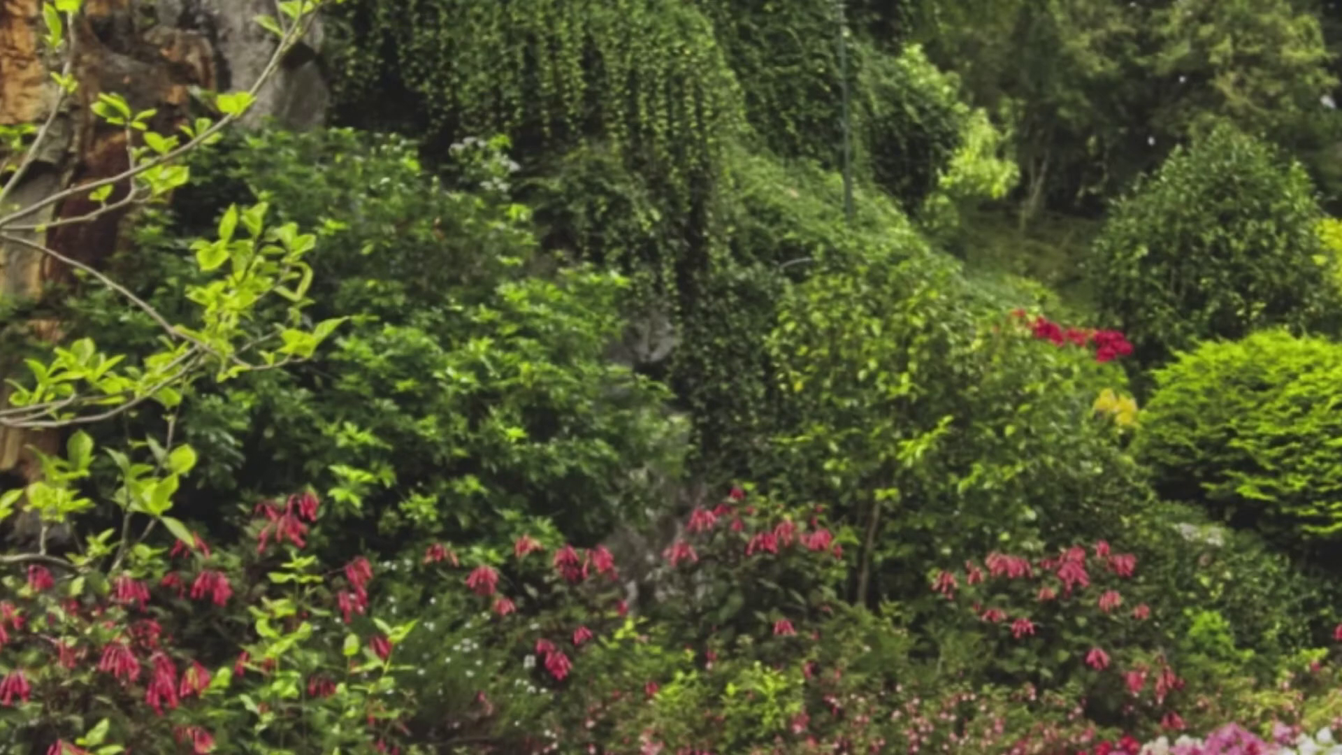
{"action": "left_click", "coordinate": [164, 0]}
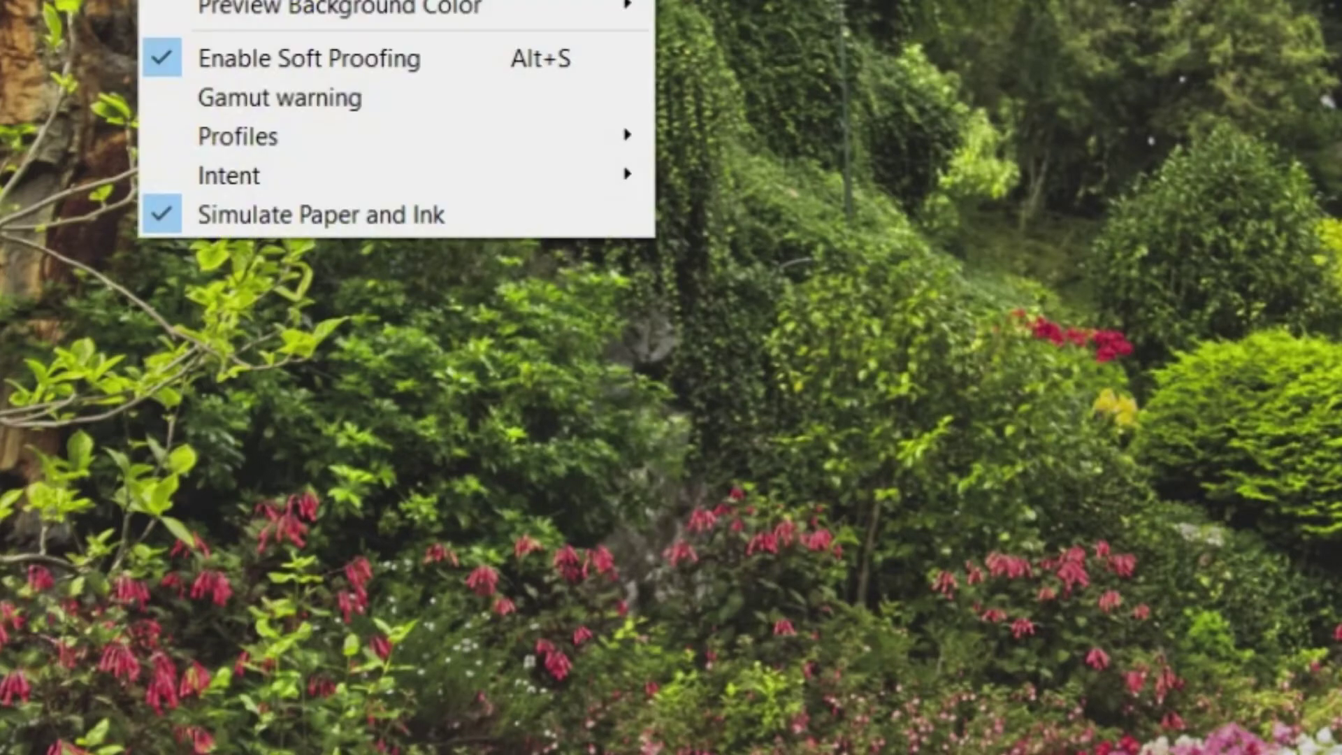
{"action": "left_click", "coordinate": [267, 92]}
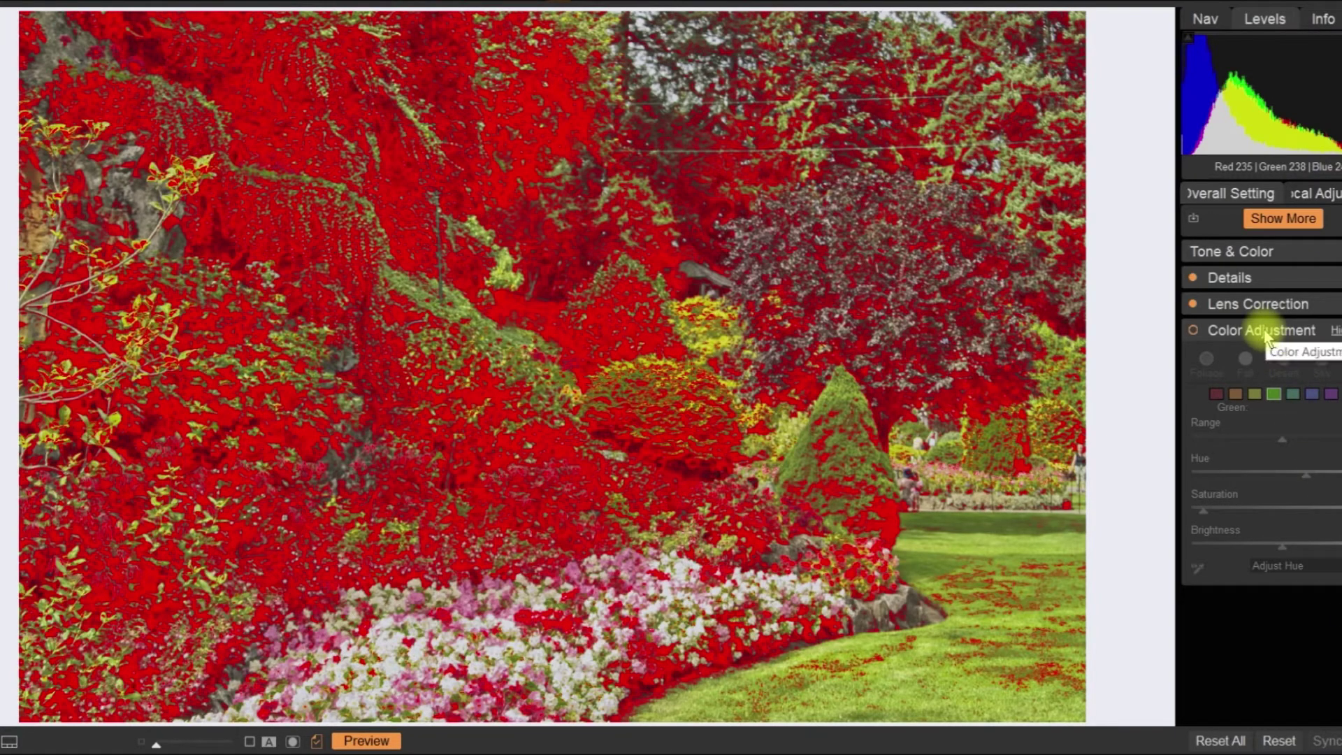
Step: Turn on the Color Adjustment filter, select its yellow range, and compare the proof with the filter and gamut warning toggled
{"action": "left_click", "coordinate": [1193, 330]}
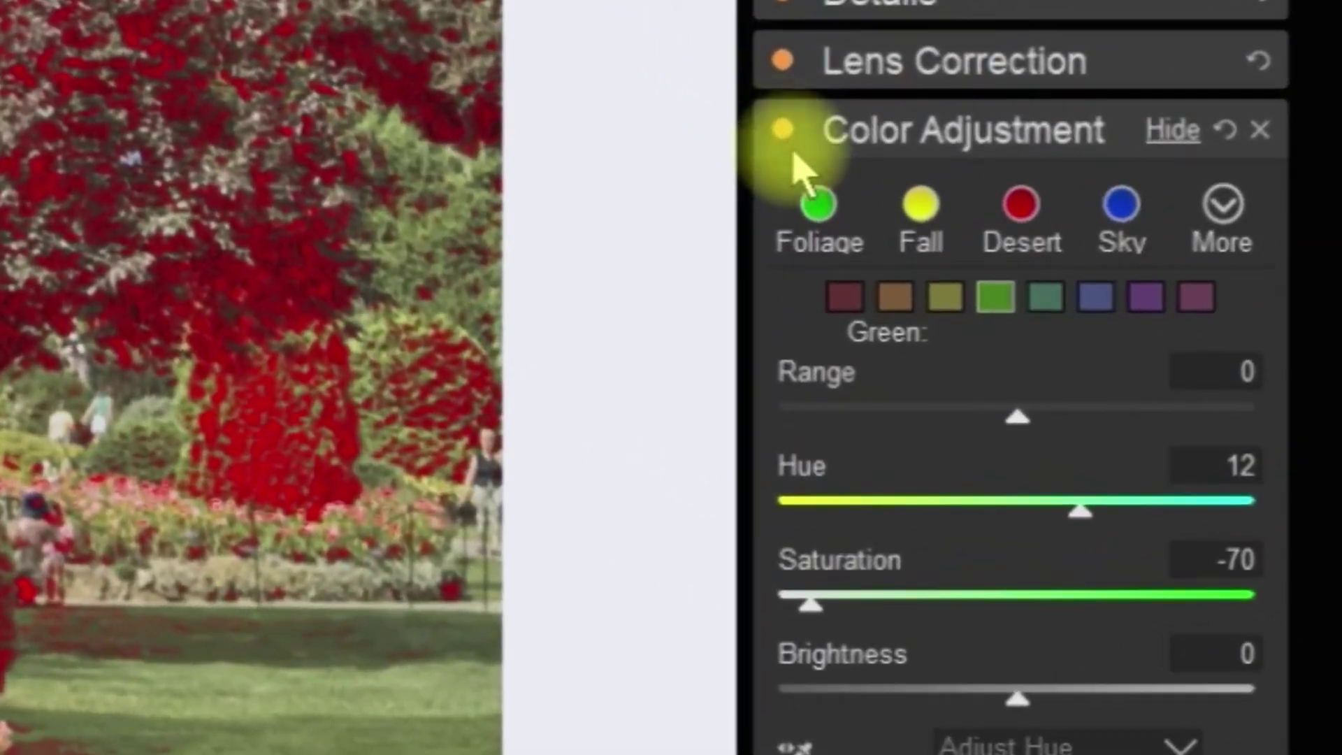
{"action": "left_click", "coordinate": [945, 297]}
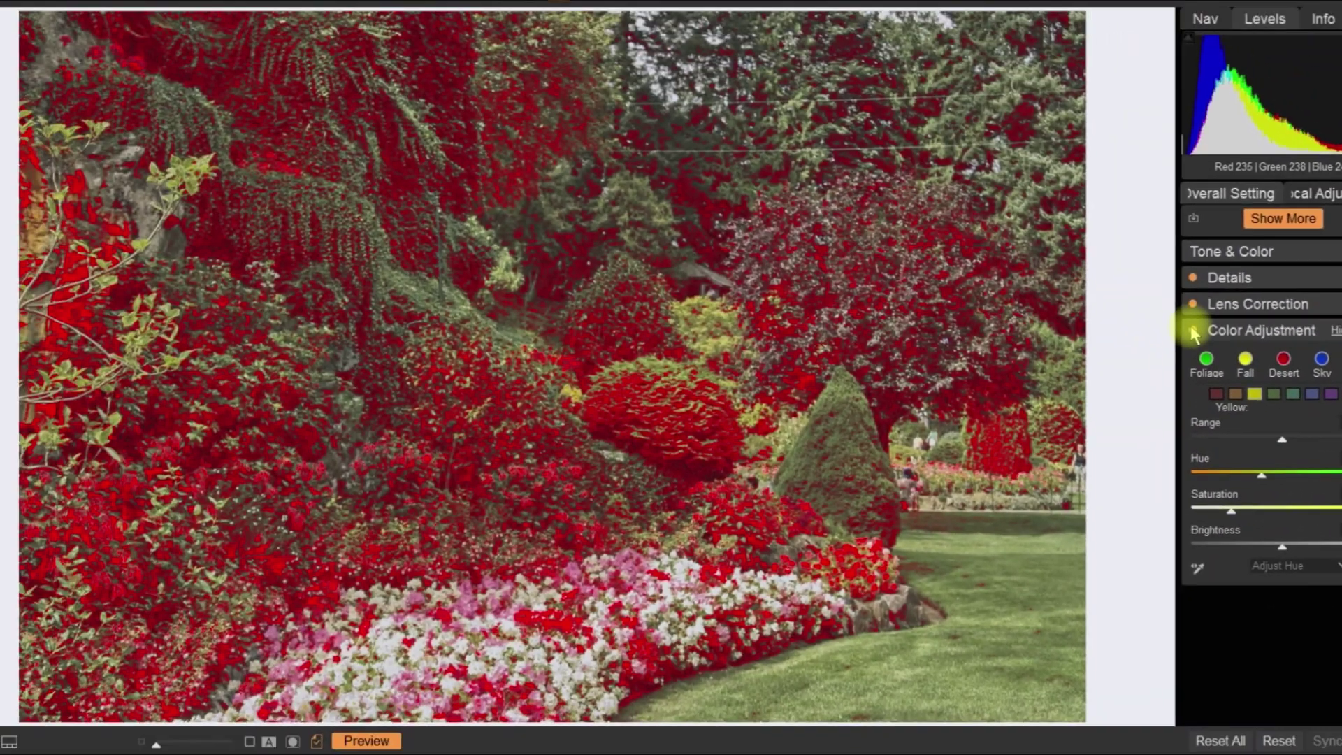
{"action": "left_click", "coordinate": [1110, 290]}
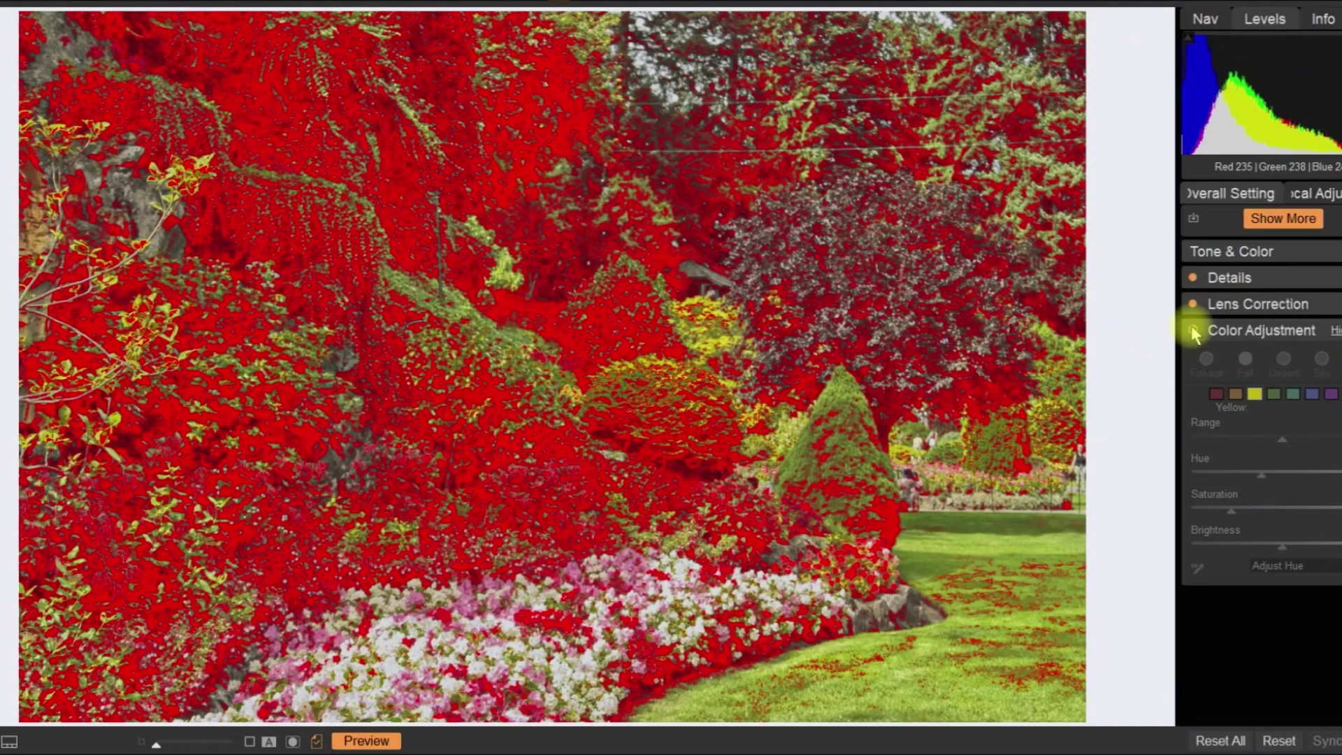
{"action": "left_click", "coordinate": [1193, 331]}
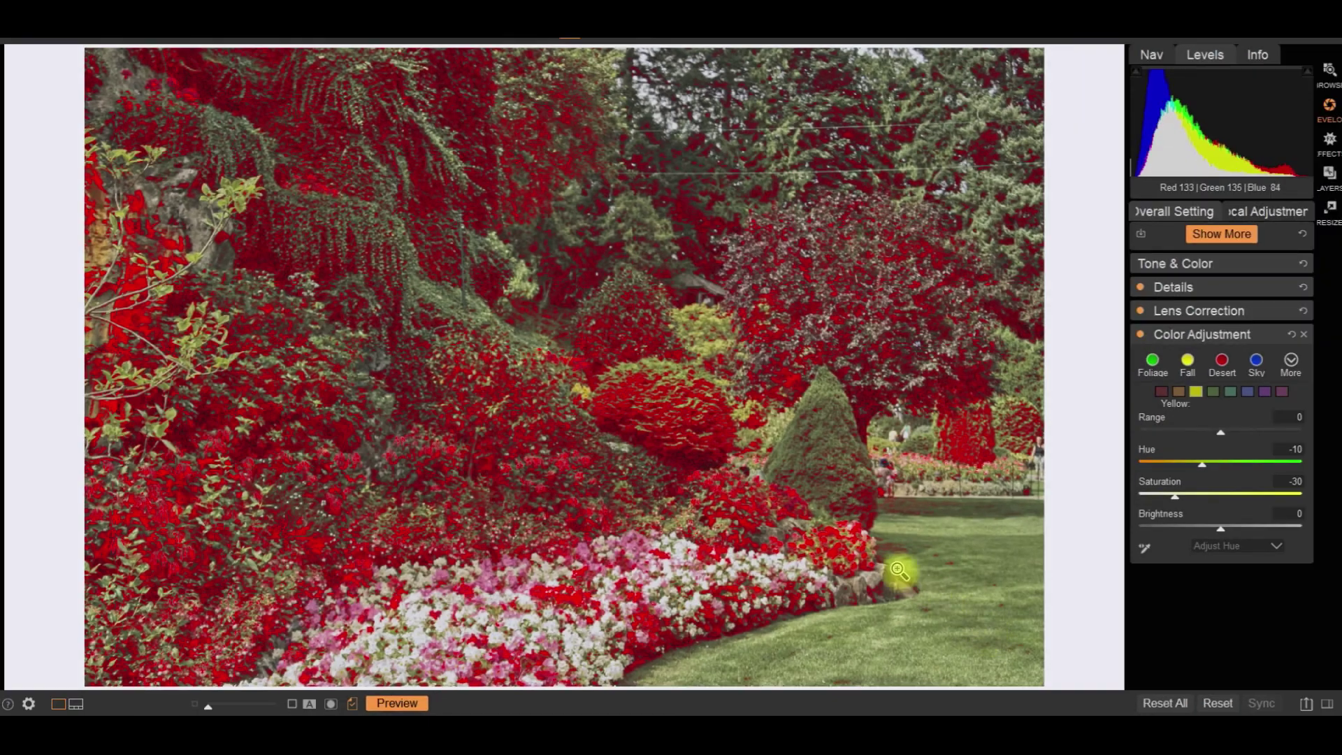
{"action": "left_click", "coordinate": [171, 28]}
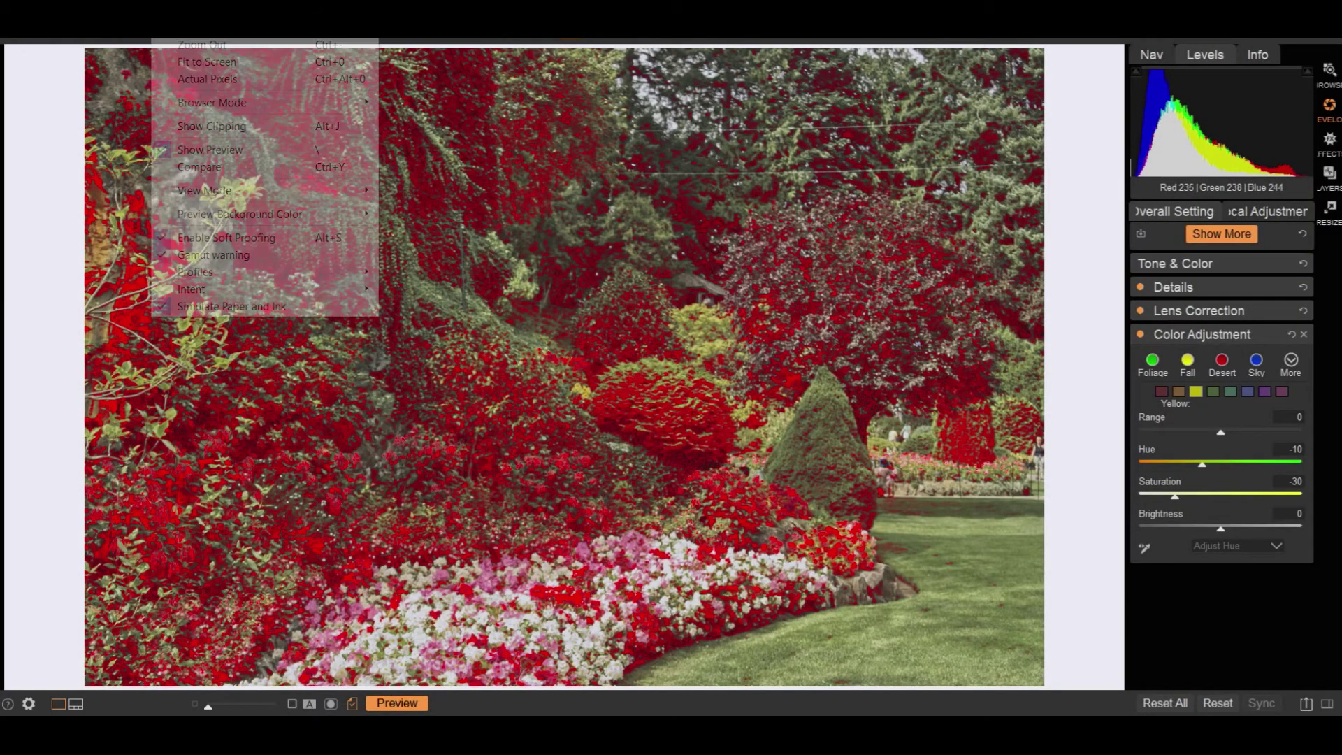
{"action": "left_click", "coordinate": [199, 256]}
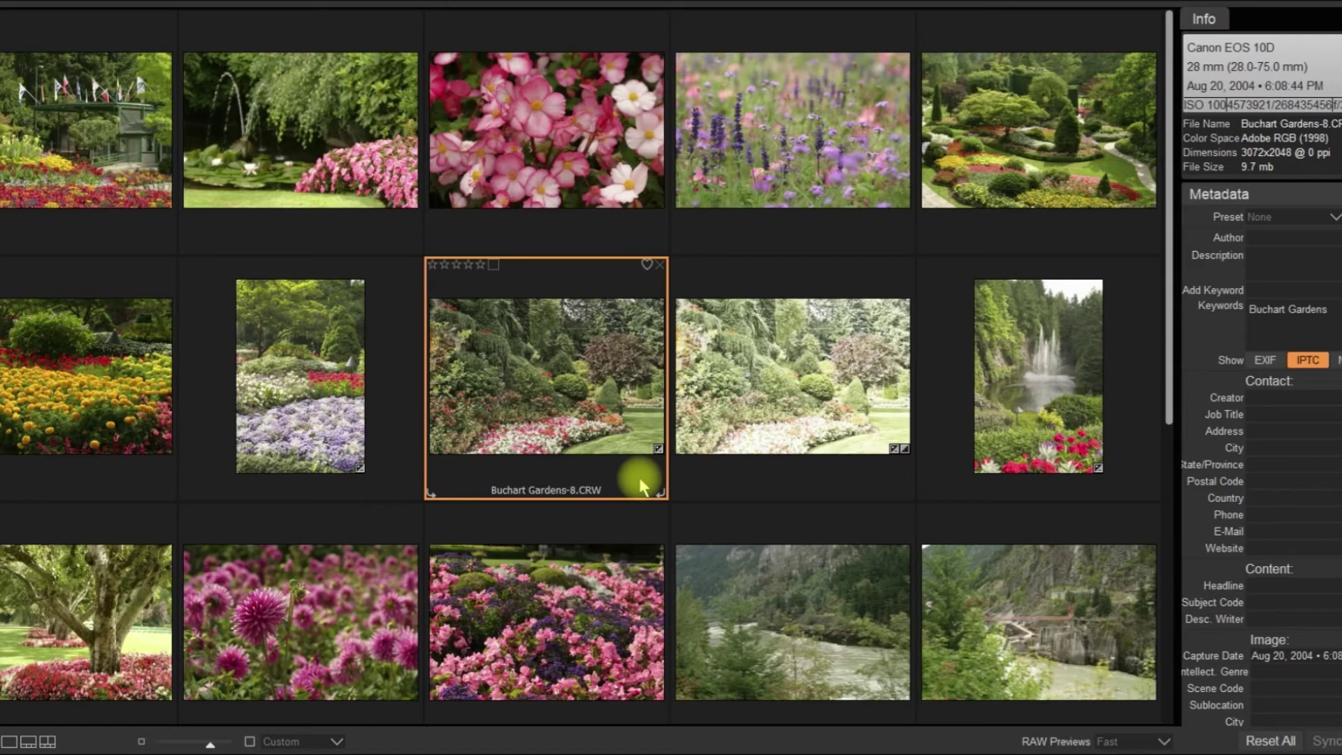
Step: Create a version of Buchart Gardens-8.CRW and open the photo in Develop
{"action": "right_click", "coordinate": [620, 442]}
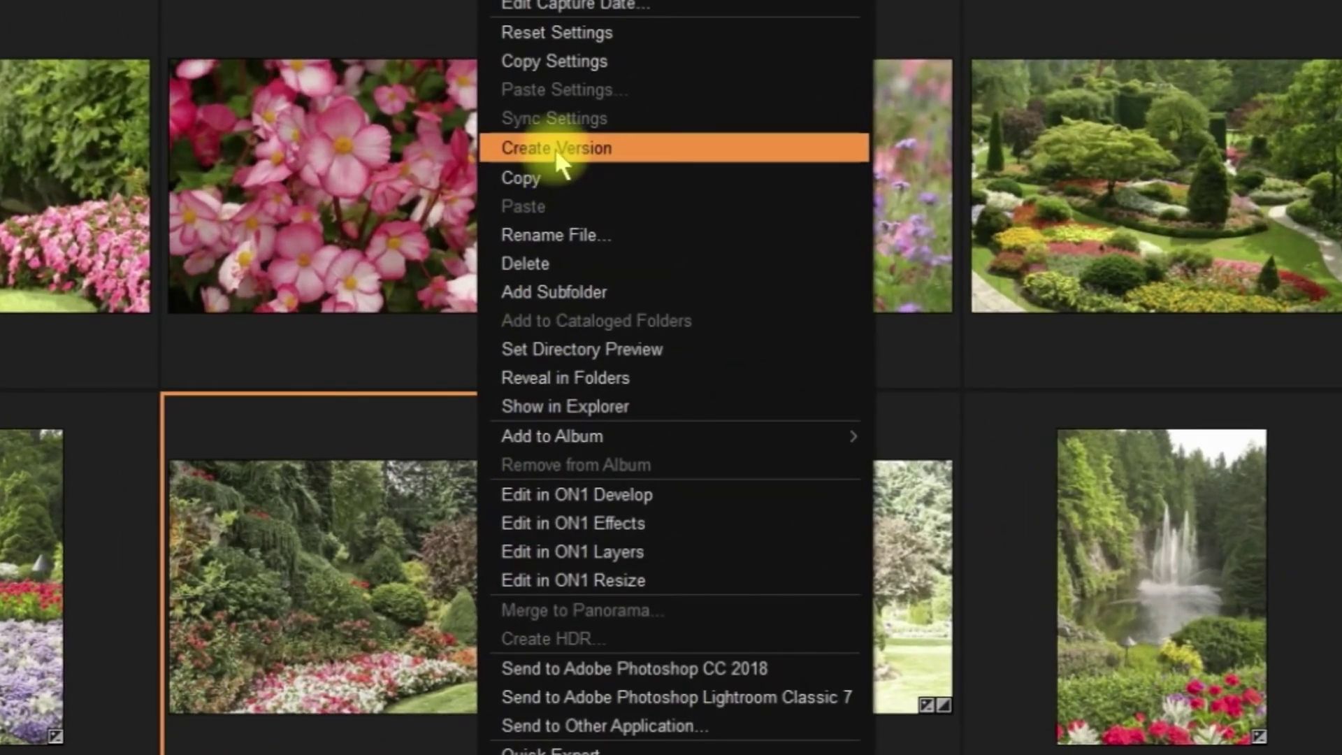
{"action": "left_click", "coordinate": [557, 150]}
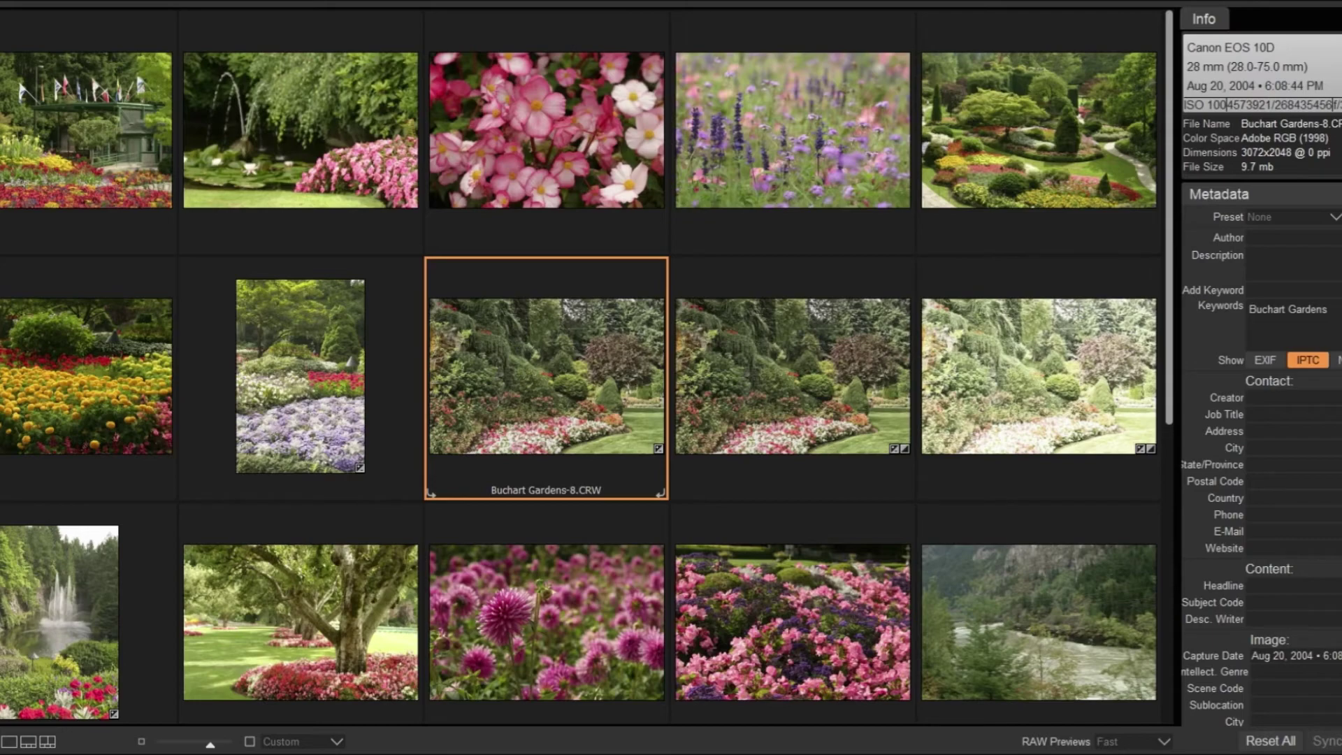
{"action": "left_click", "coordinate": [1341, 103]}
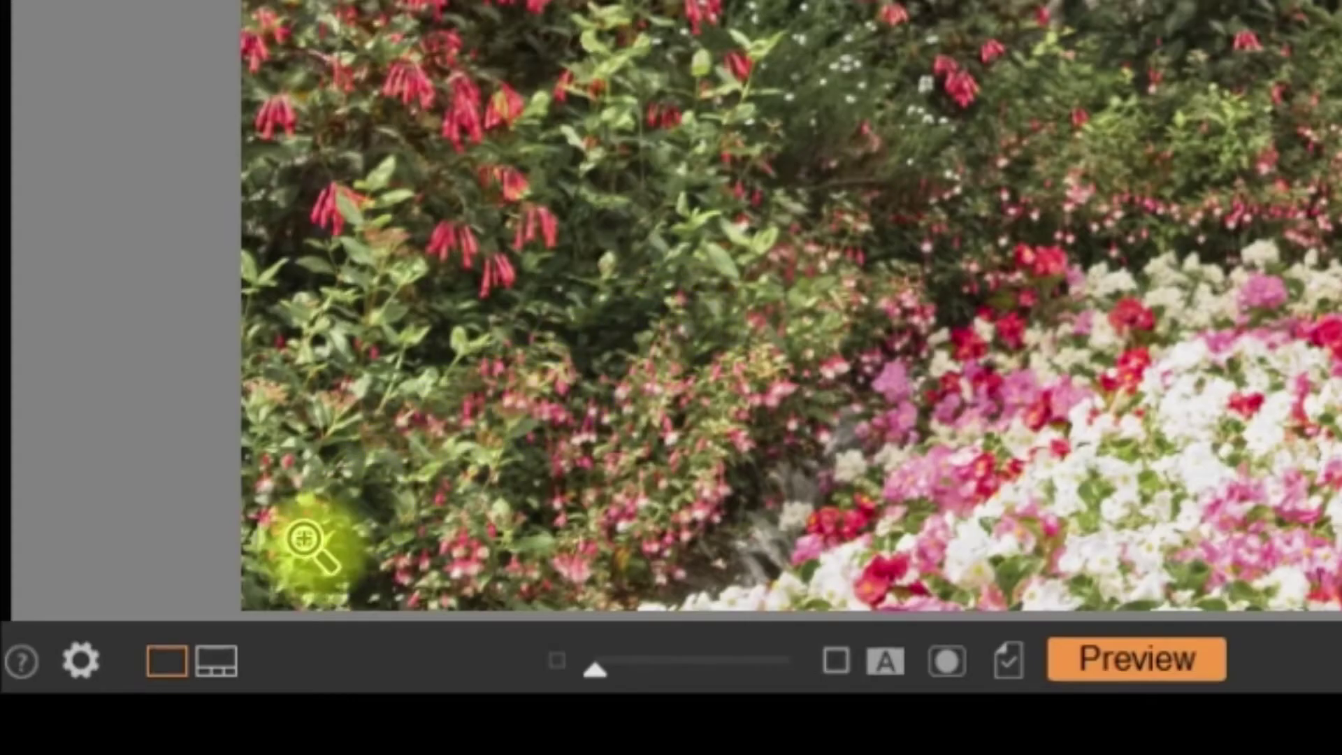
Step: Show the filmstrip, select Buchart Gardens-8v2.crw together with Buchart Gardens-8.CRW, and display a split comparison
{"action": "left_click", "coordinate": [218, 661]}
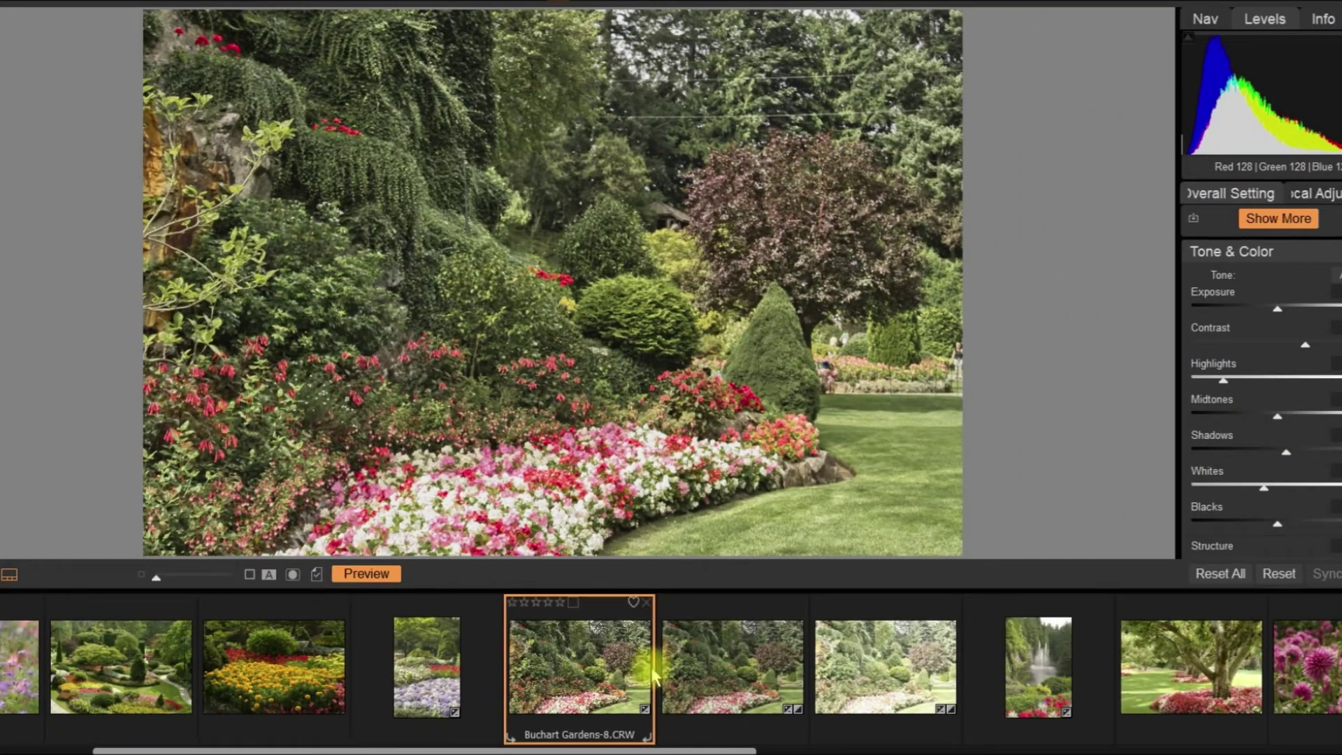
{"action": "left_click", "coordinate": [716, 667]}
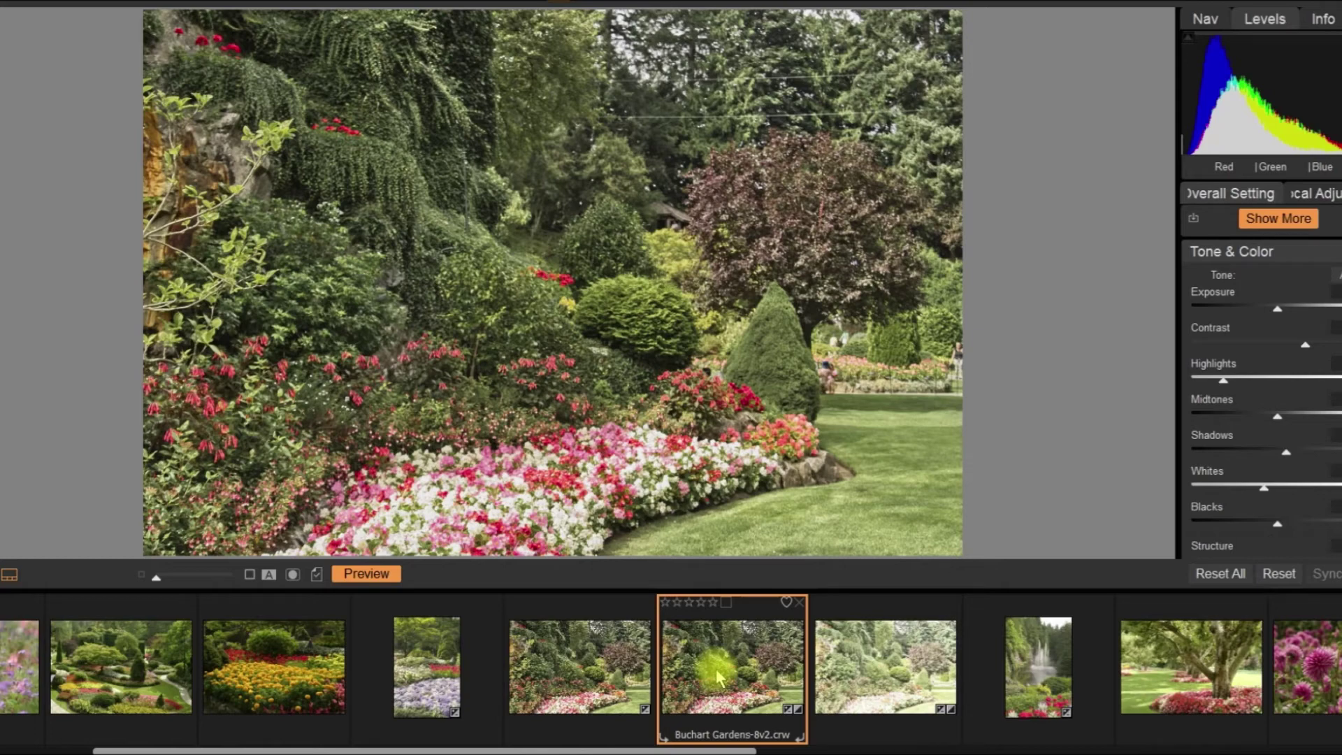
{"action": "left_click", "coordinate": [607, 695], "text": "ctrl"}
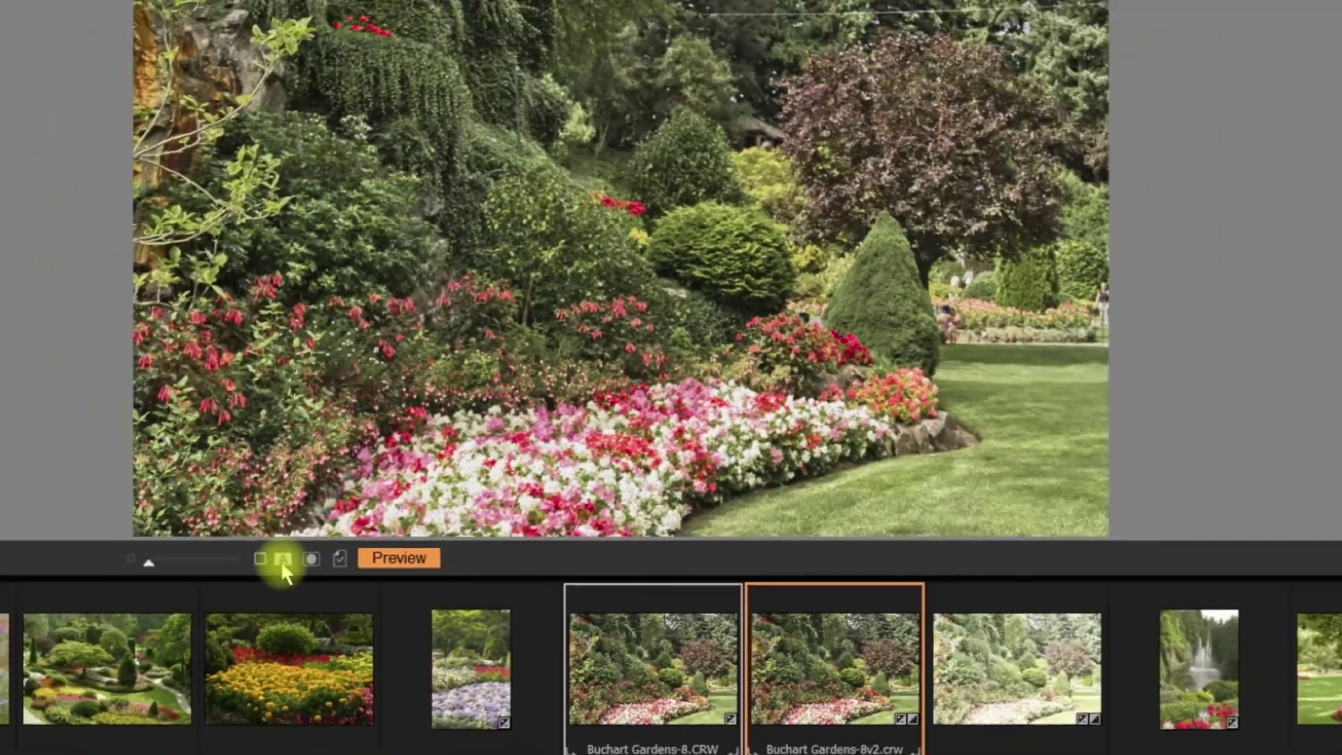
{"action": "left_click", "coordinate": [283, 561]}
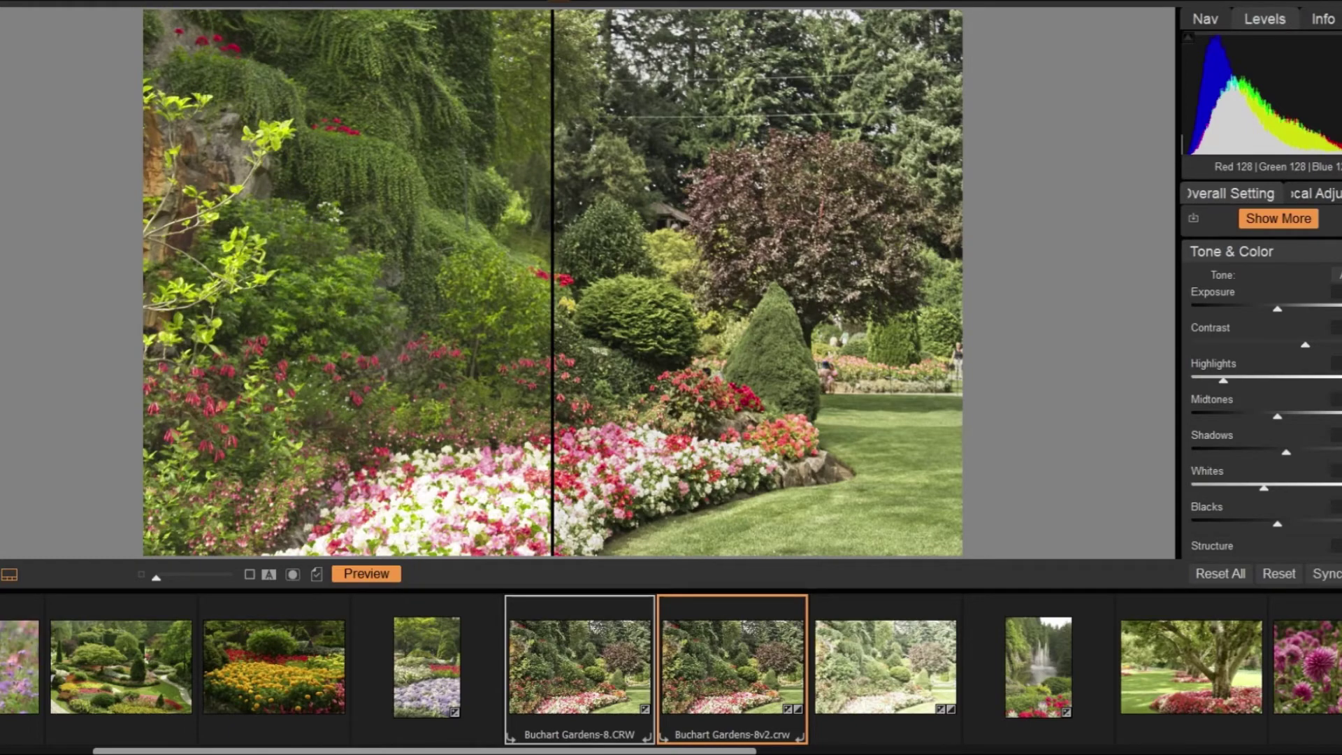
Step: Enable soft proofing on the split comparison and turn off the gamut warning
{"action": "left_click", "coordinate": [119, 0]}
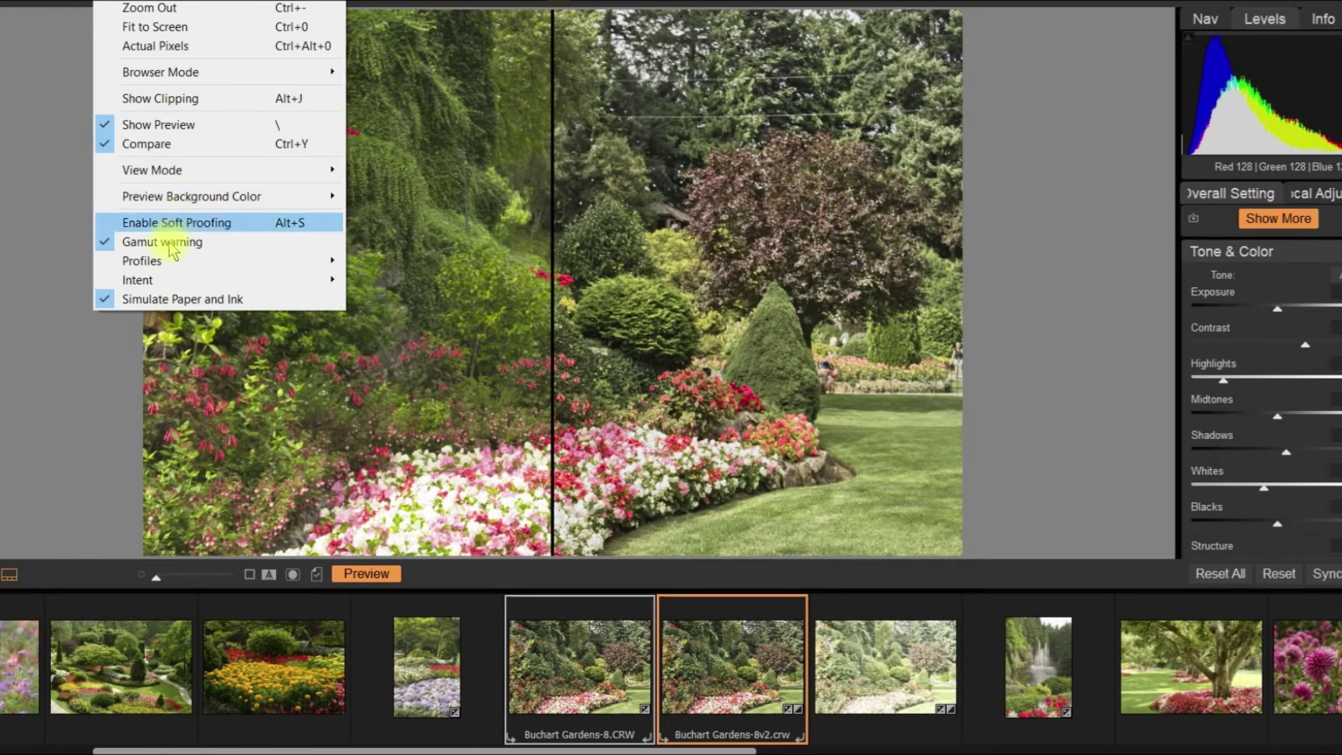
{"action": "left_click", "coordinate": [97, 396]}
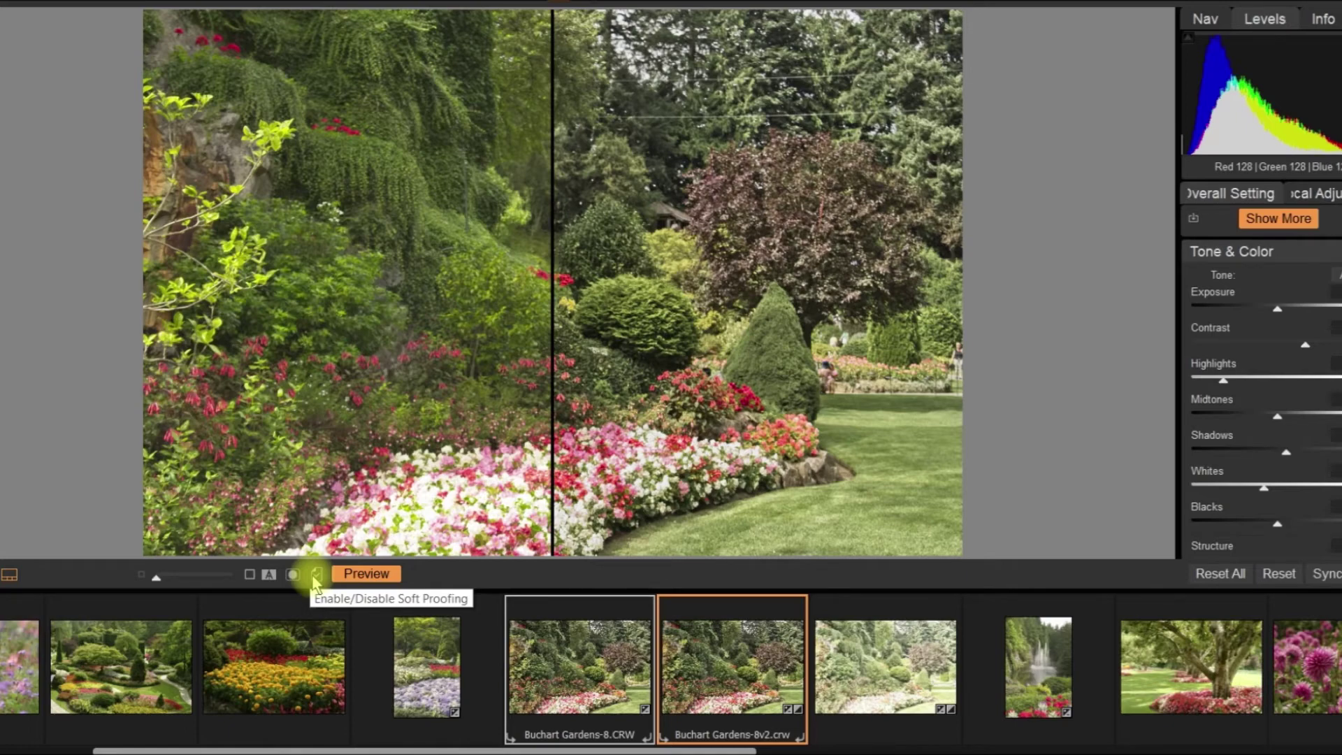
{"action": "key", "text": "alt+s"}
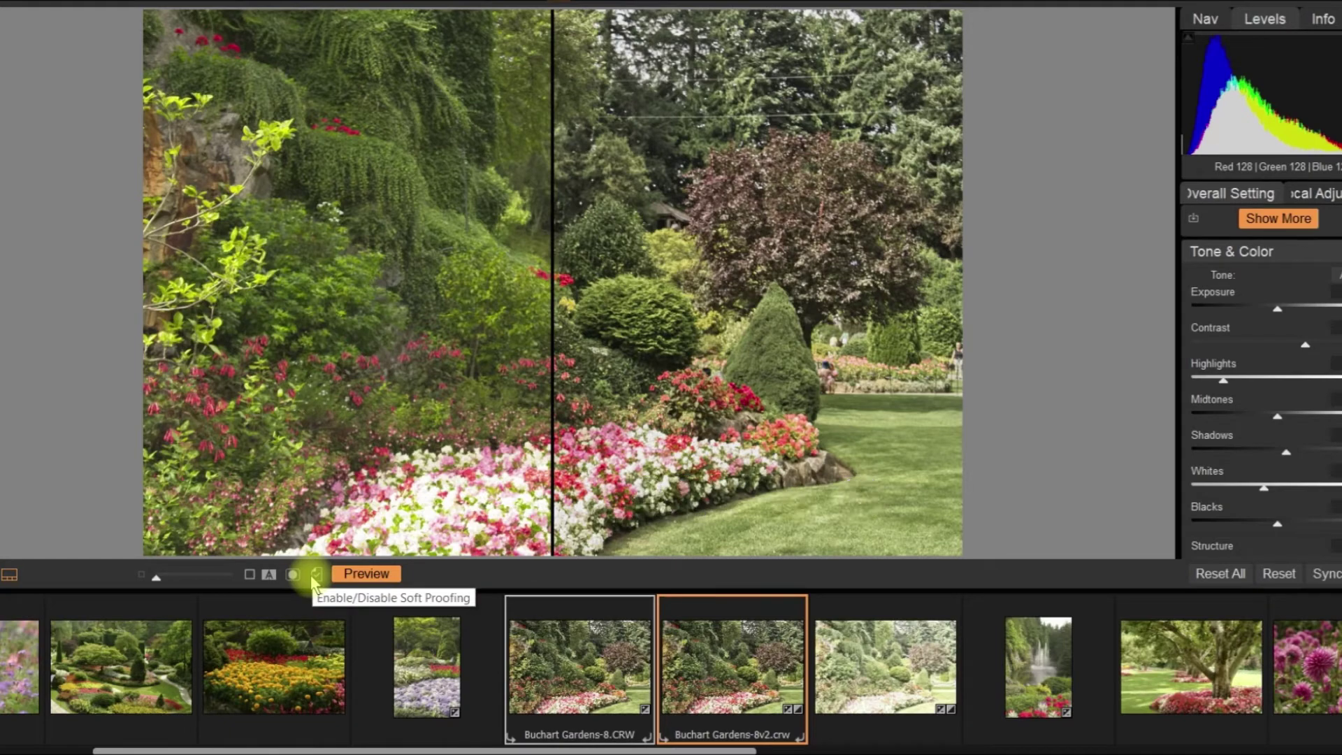
{"action": "key", "text": "alt+s"}
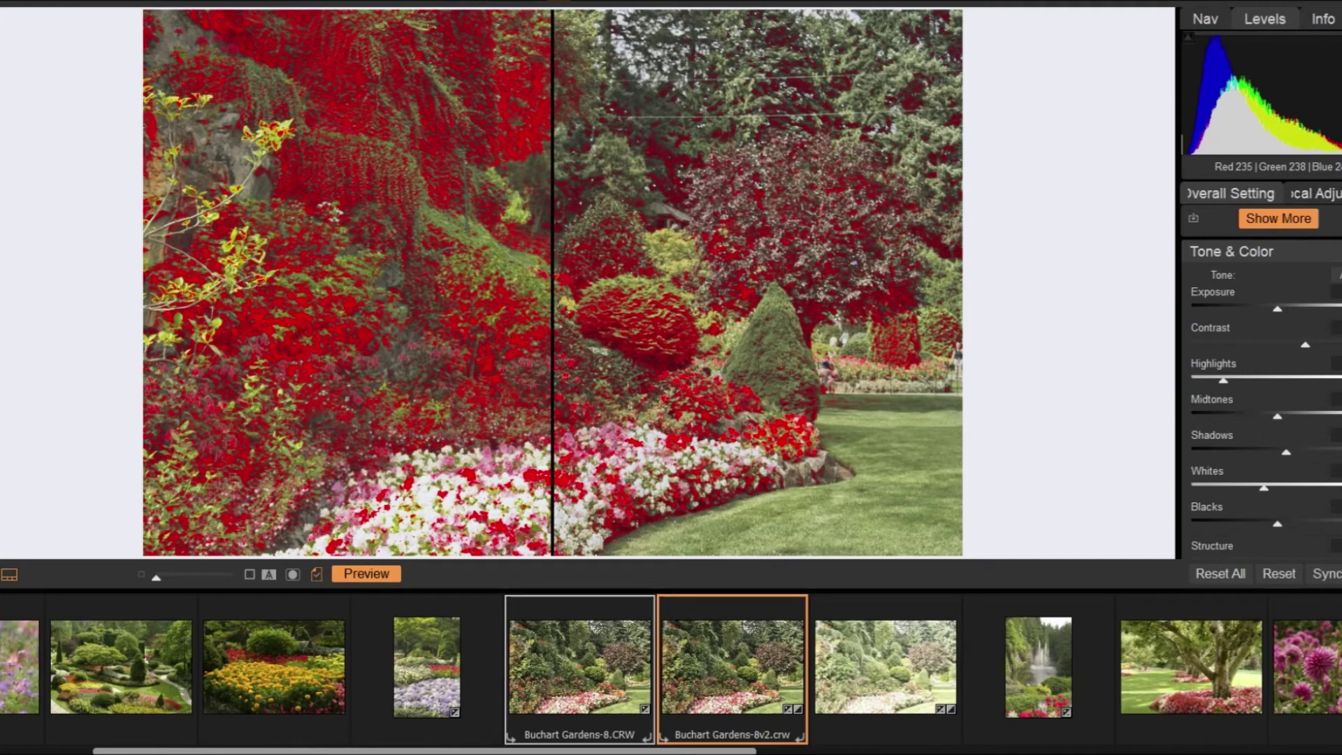
{"action": "left_click", "coordinate": [110, 1]}
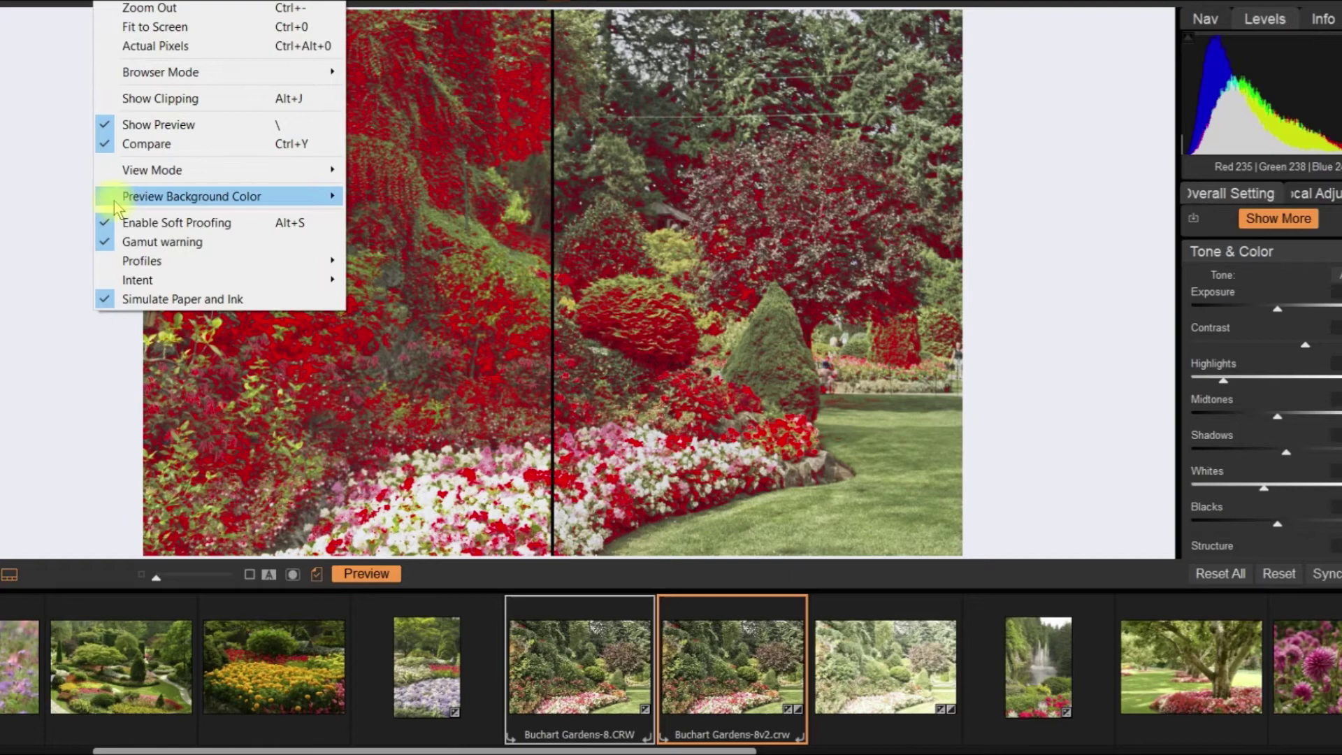
{"action": "left_click", "coordinate": [129, 242]}
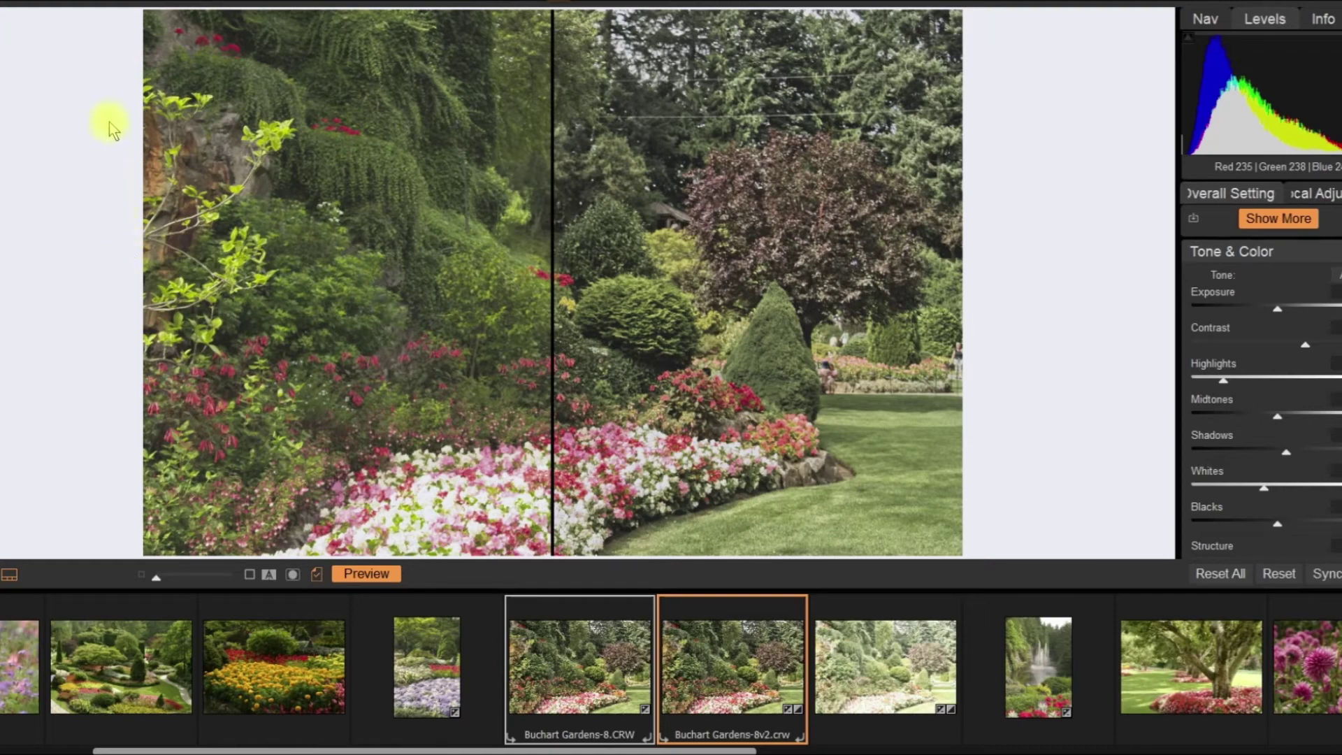
Step: Switch the proof profile to SC-P800 Series Exhibition Canvas Matte MK v2, keeping Simulate Paper and Ink on
{"action": "left_click", "coordinate": [124, 5]}
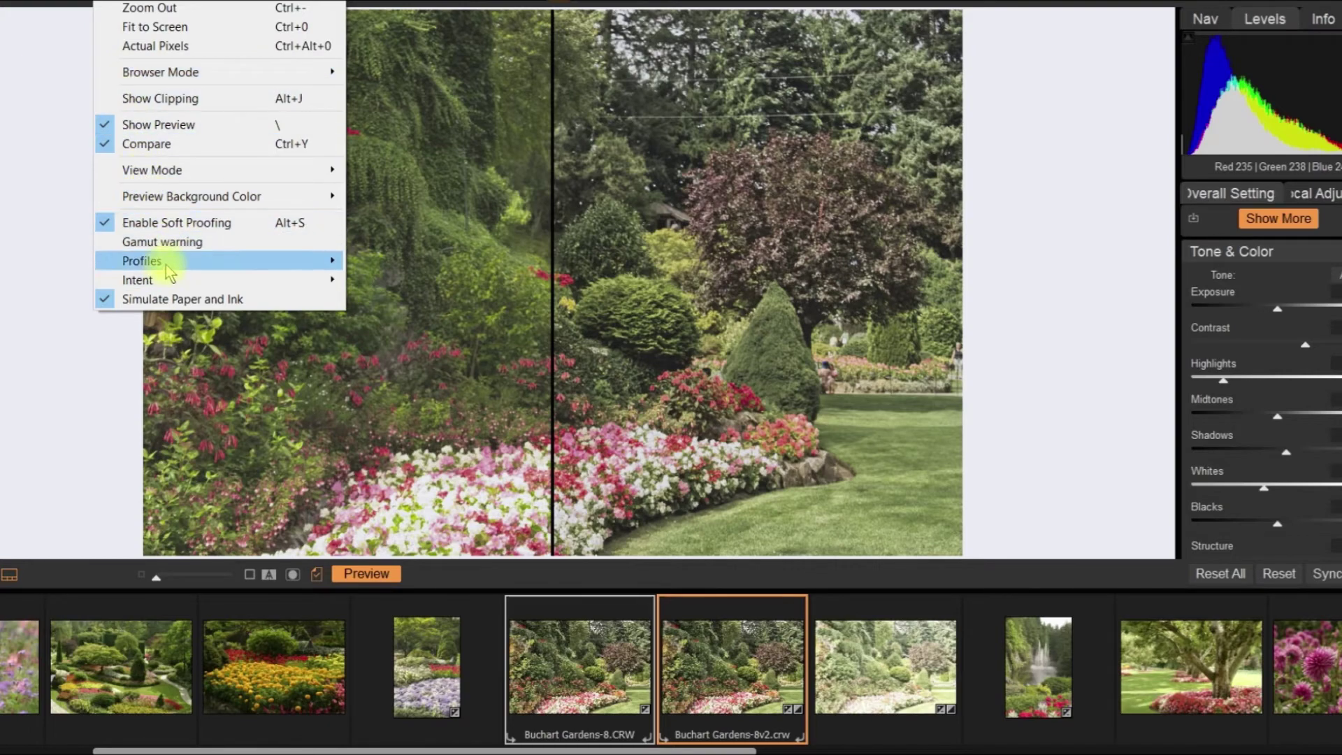
{"action": "mouse_move", "coordinate": [169, 266]}
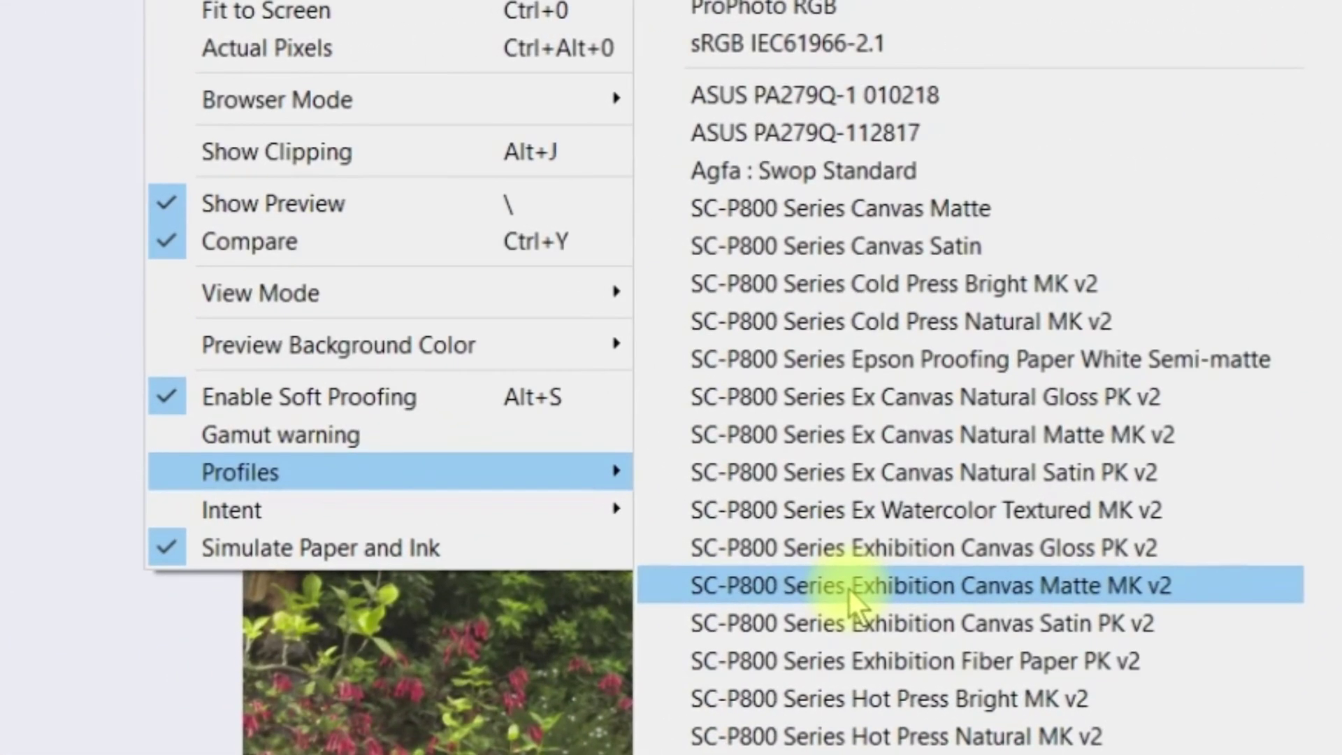
{"action": "left_click", "coordinate": [849, 589]}
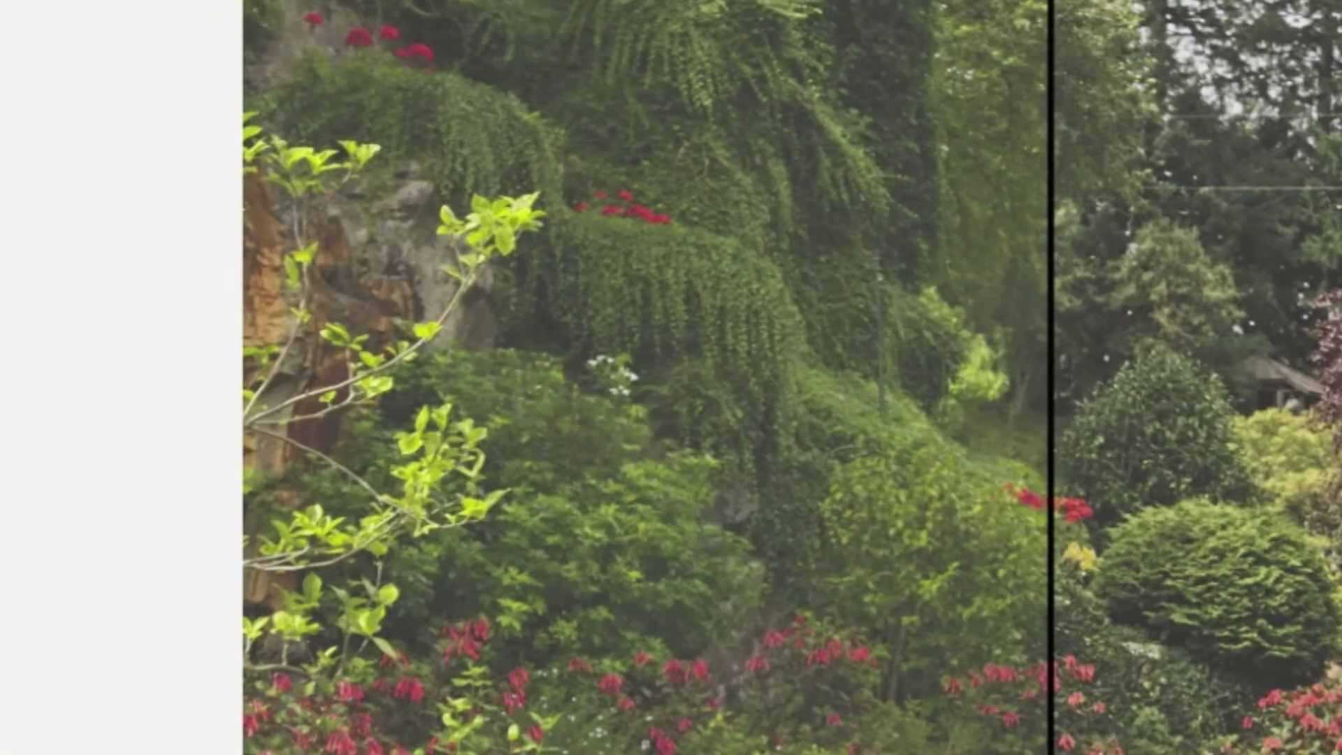
{"action": "key", "text": "alt+v"}
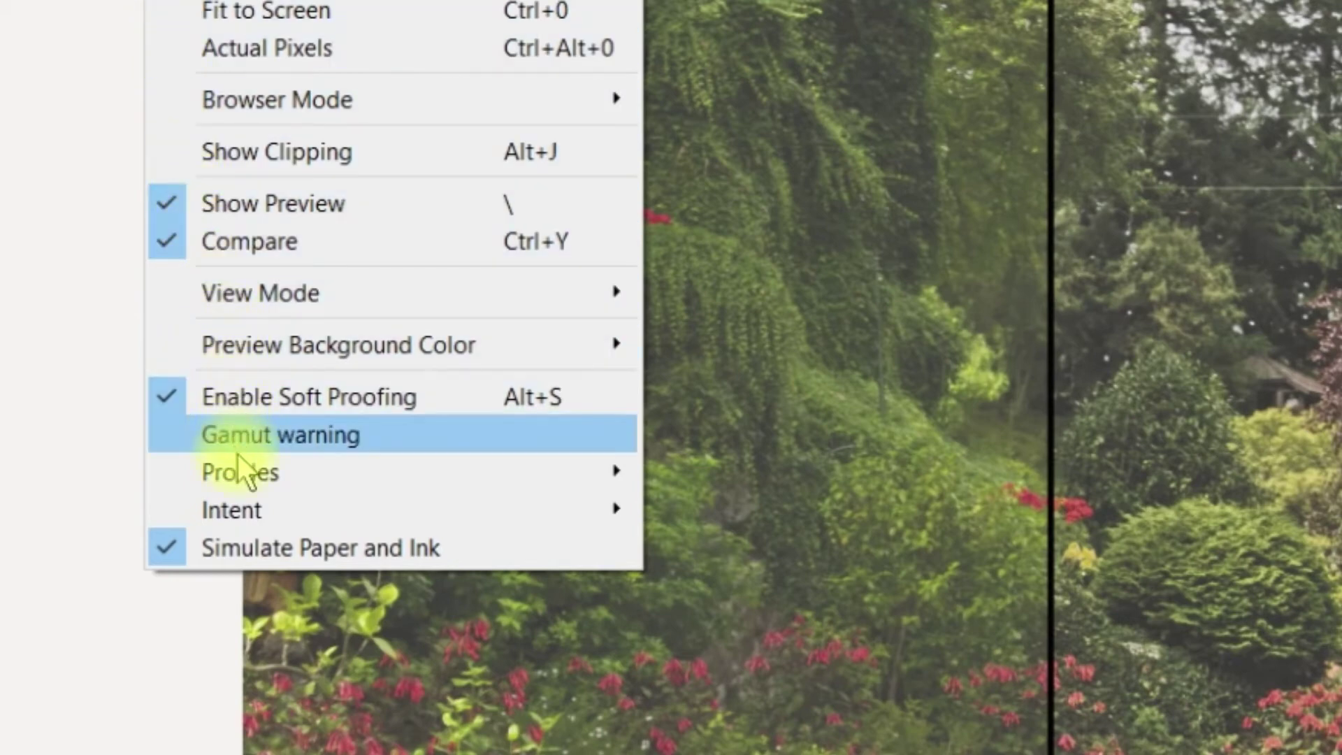
{"action": "mouse_move", "coordinate": [252, 496]}
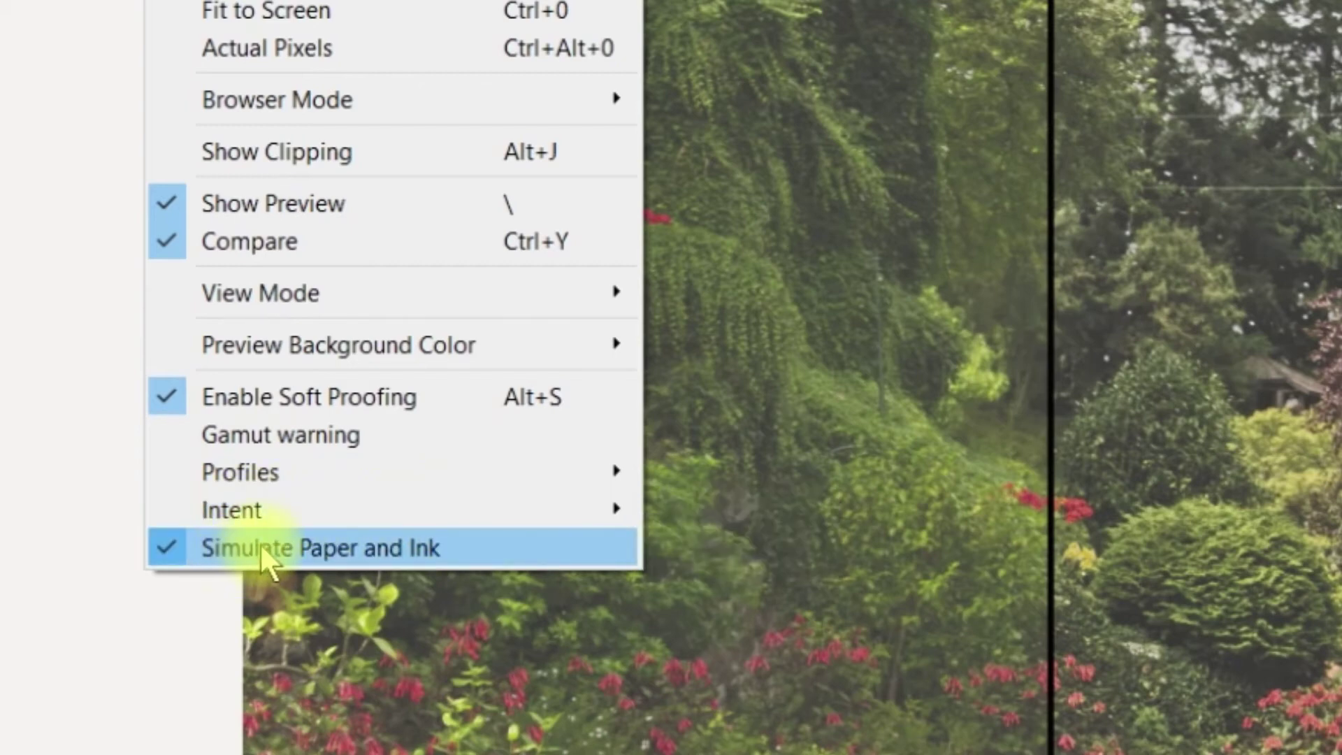
{"action": "left_click", "coordinate": [356, 546]}
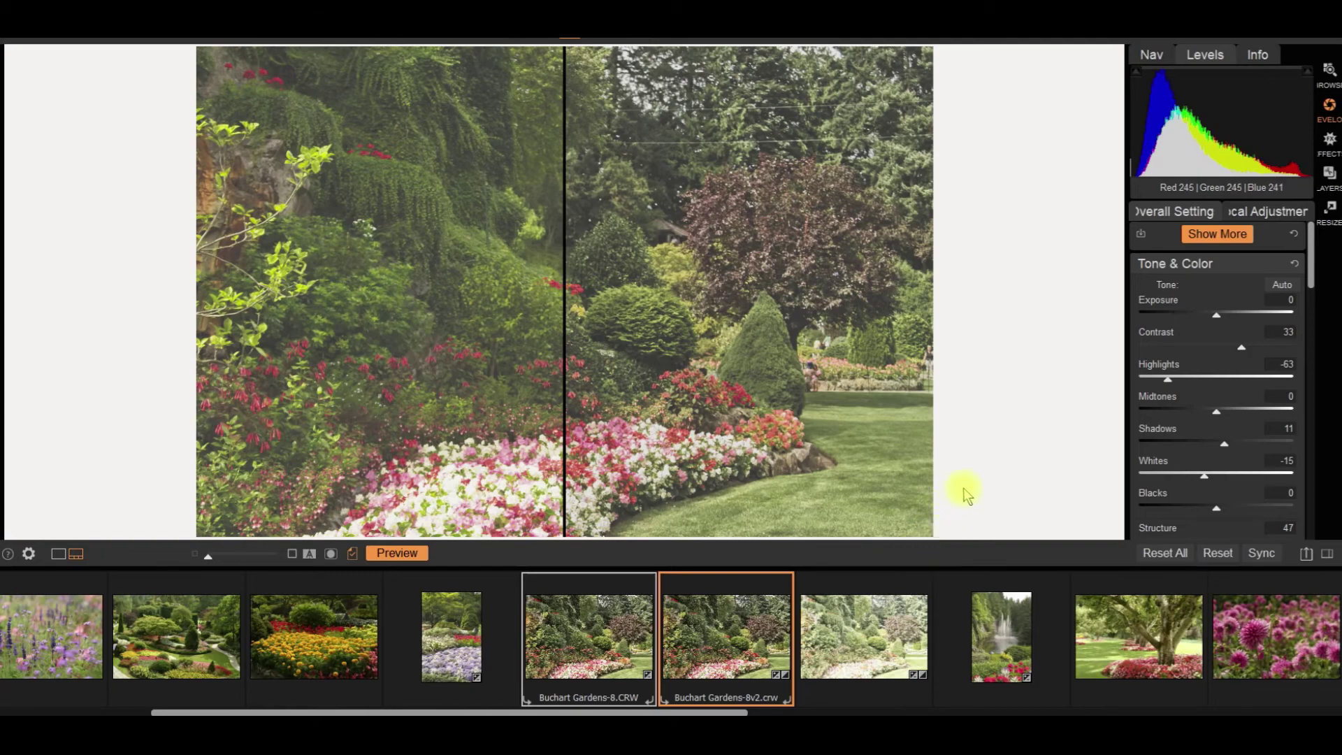
Step: Try raising the exposure of Buchart Gardens-8v2.crw to 1.6, and reset it to its default
{"action": "left_click", "coordinate": [1242, 314]}
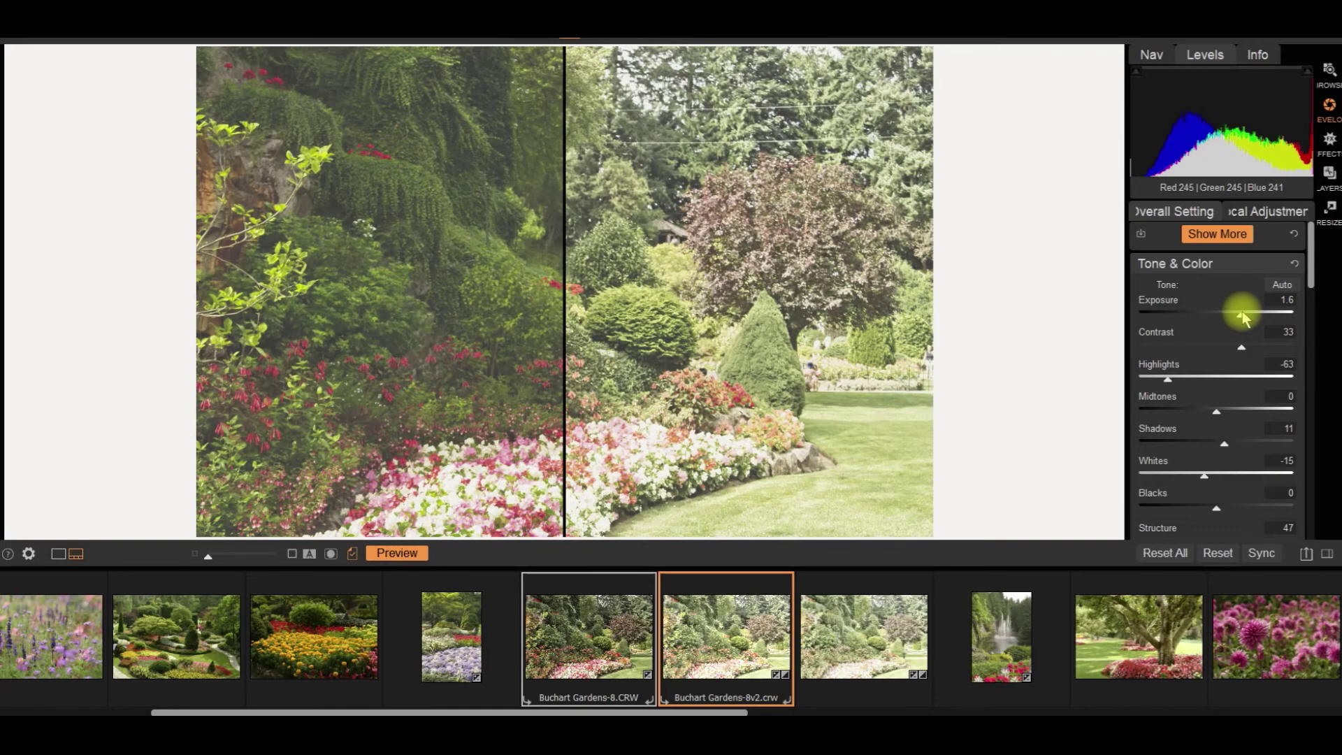
{"action": "double_click", "coordinate": [1153, 306]}
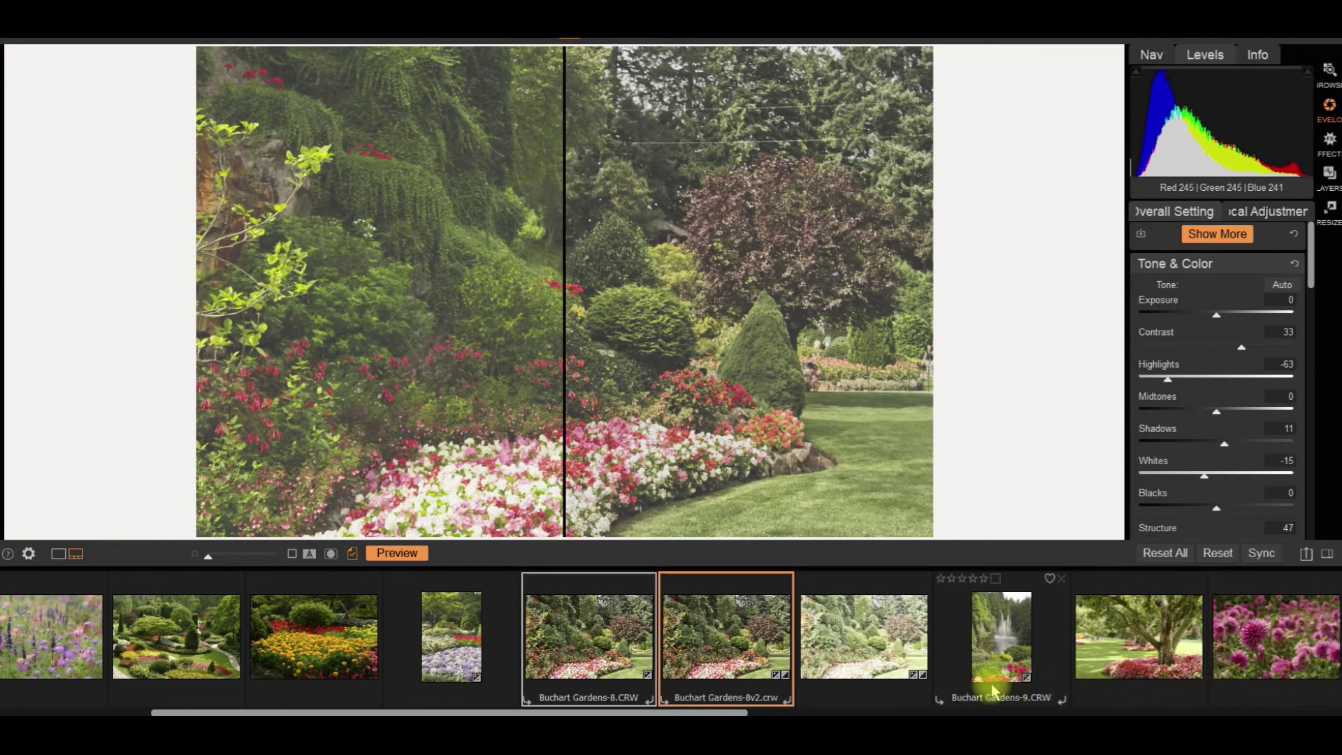
Step: Compare the split view with the preview off and on, and with soft proofing off and on
{"action": "left_click", "coordinate": [404, 556]}
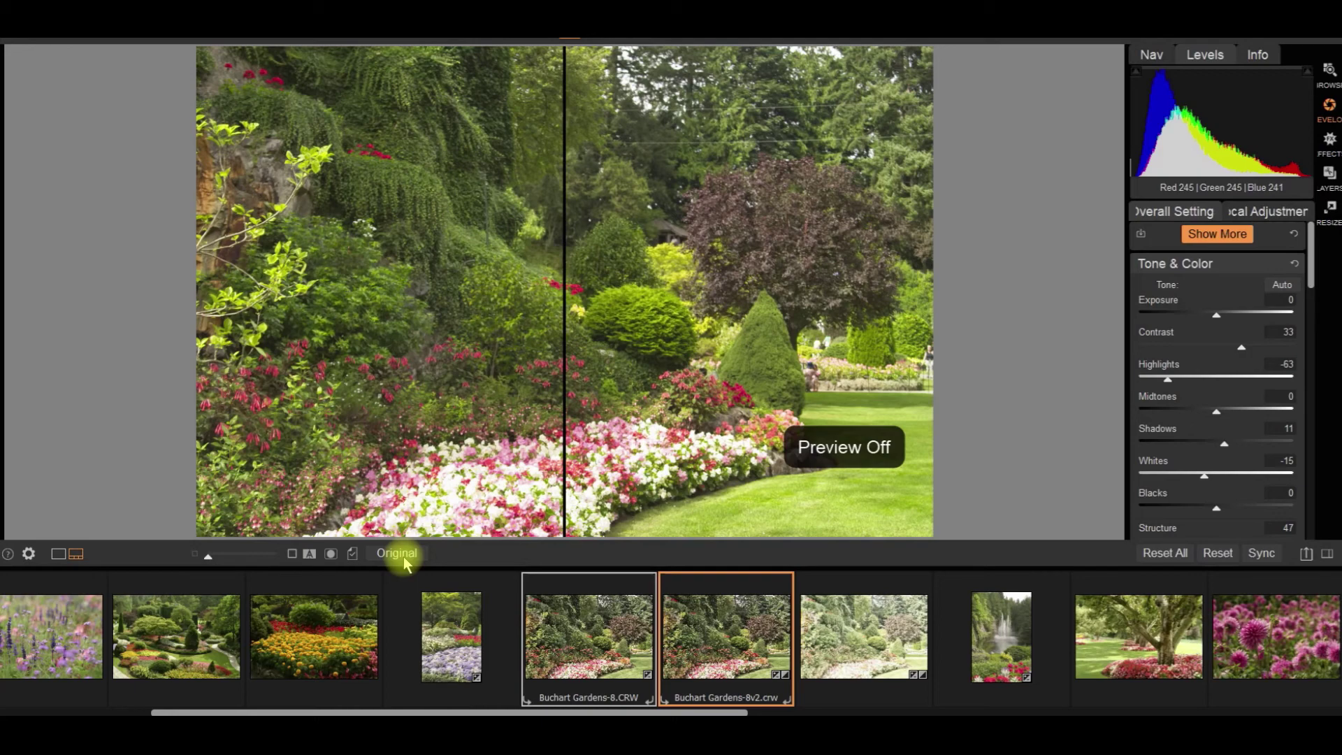
{"action": "left_click", "coordinate": [352, 554]}
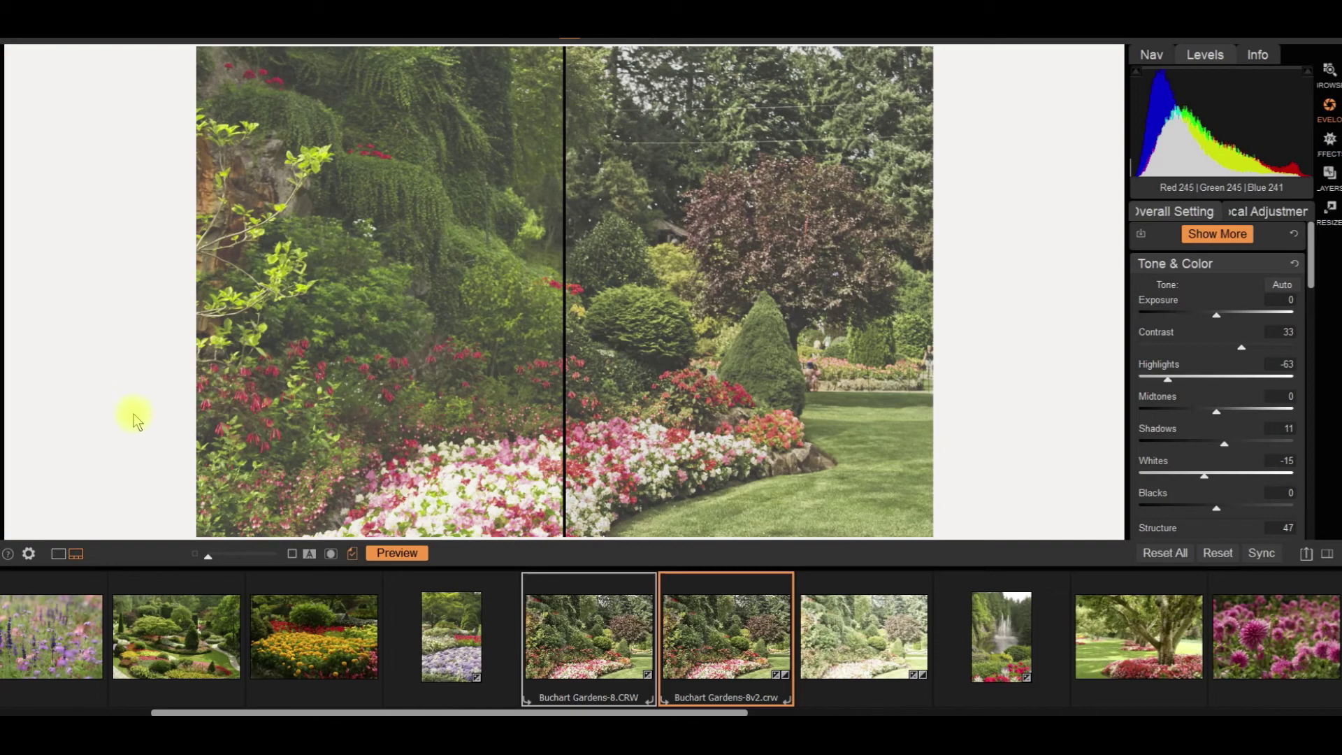
{"action": "left_click", "coordinate": [351, 554]}
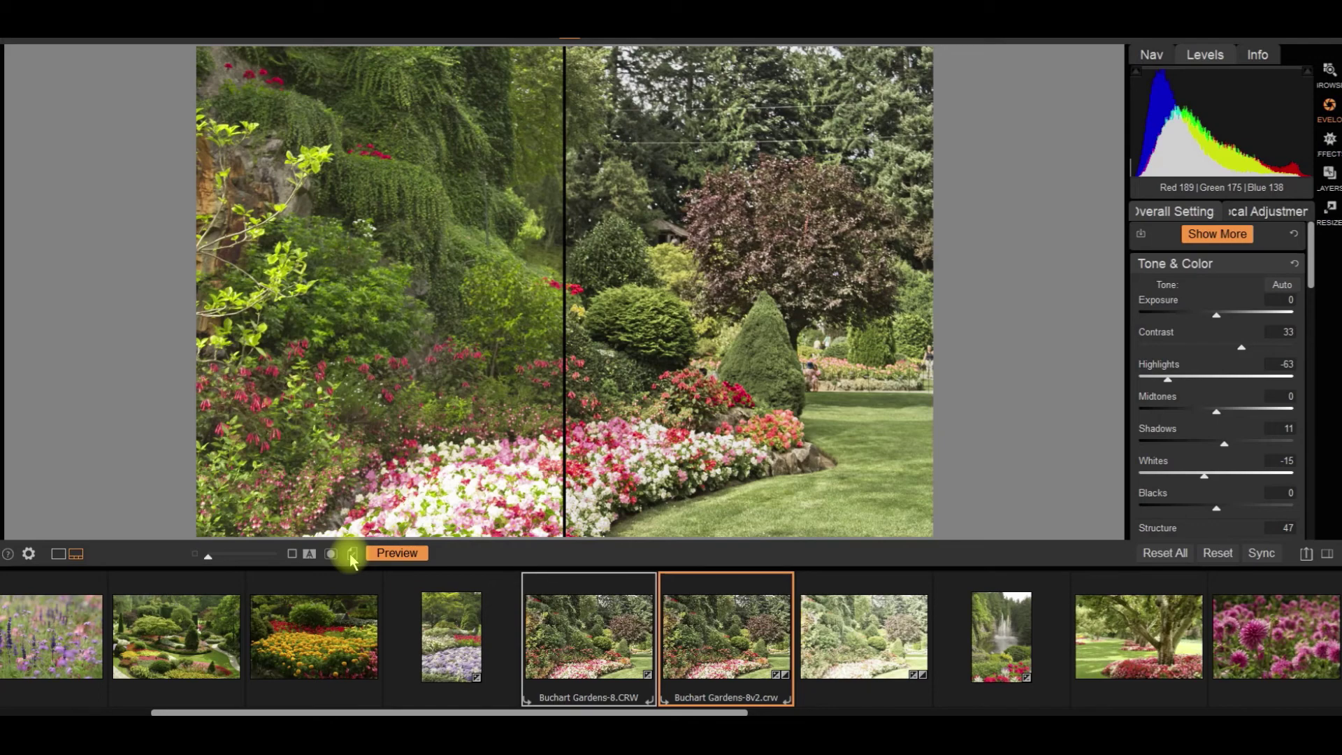
{"action": "left_click", "coordinate": [353, 553]}
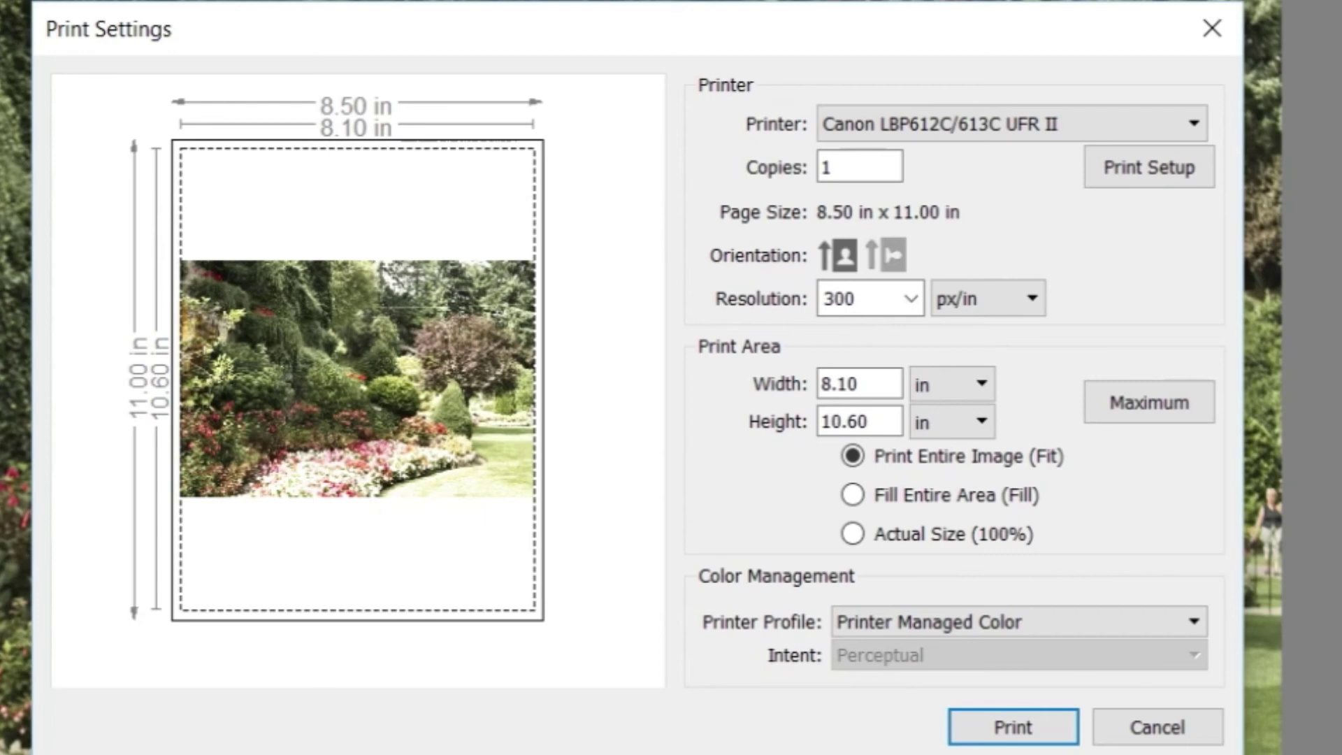
Step: Set the print job to the EPSONFC8324 (SC-P800 Series) printer, with printer profile SC-P800 Series Ex Canvas Natural Matte and Relative Colorimetric intent
{"action": "left_click", "coordinate": [1198, 120]}
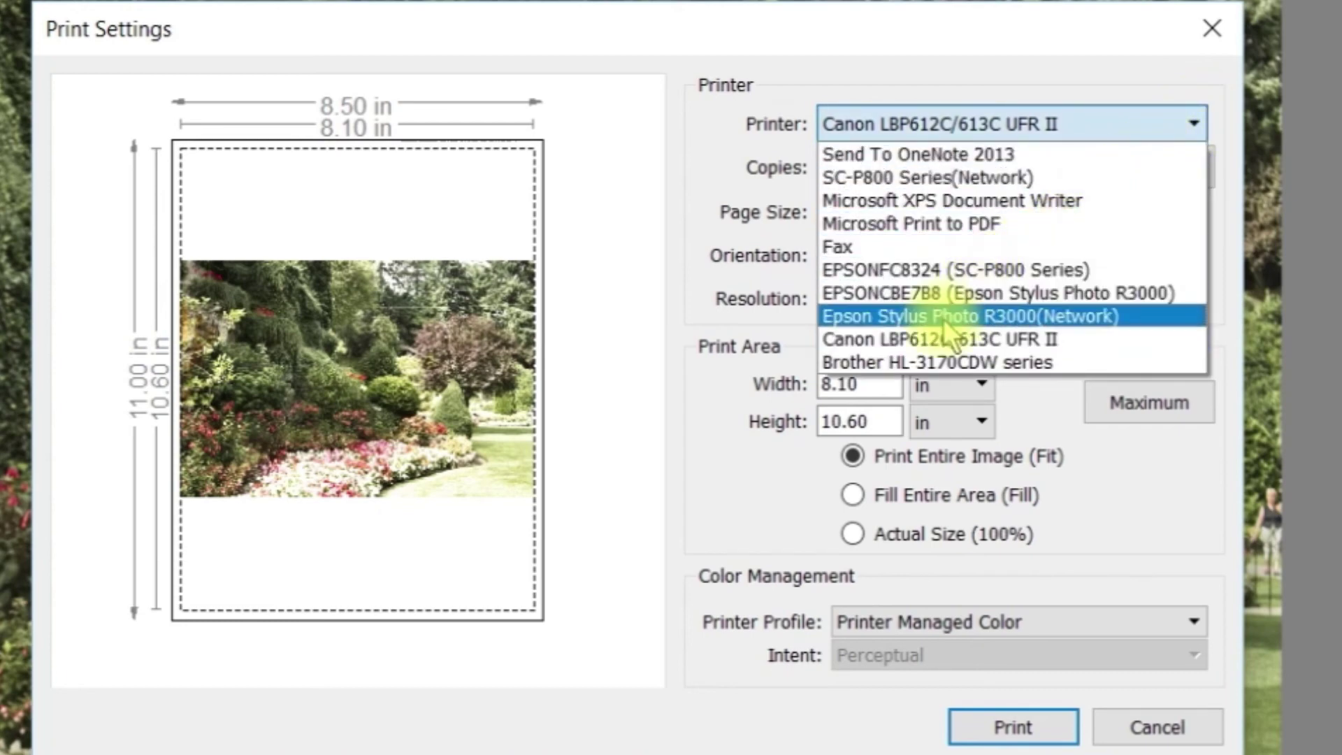
{"action": "left_click", "coordinate": [940, 270]}
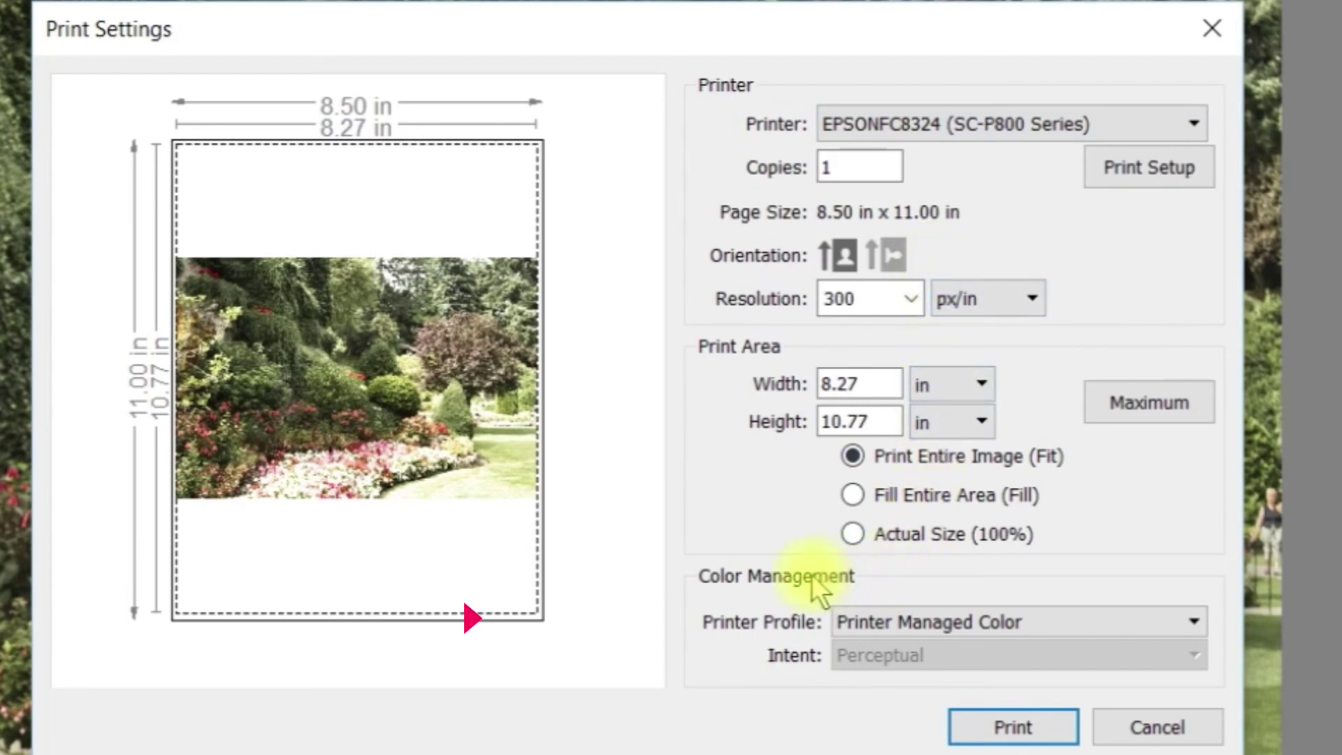
{"action": "left_click", "coordinate": [1193, 619]}
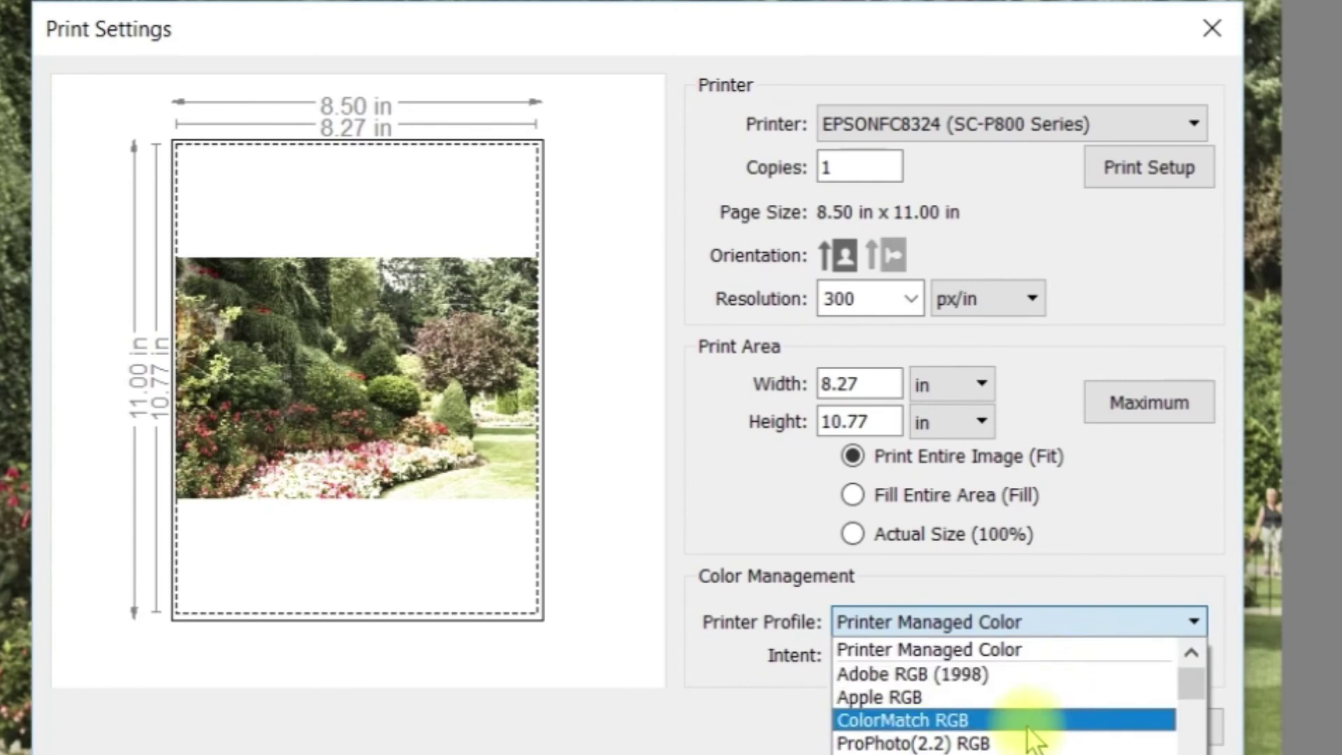
{"action": "left_click_drag", "start_coordinate": [1179, 676], "coordinate": [982, 671]}
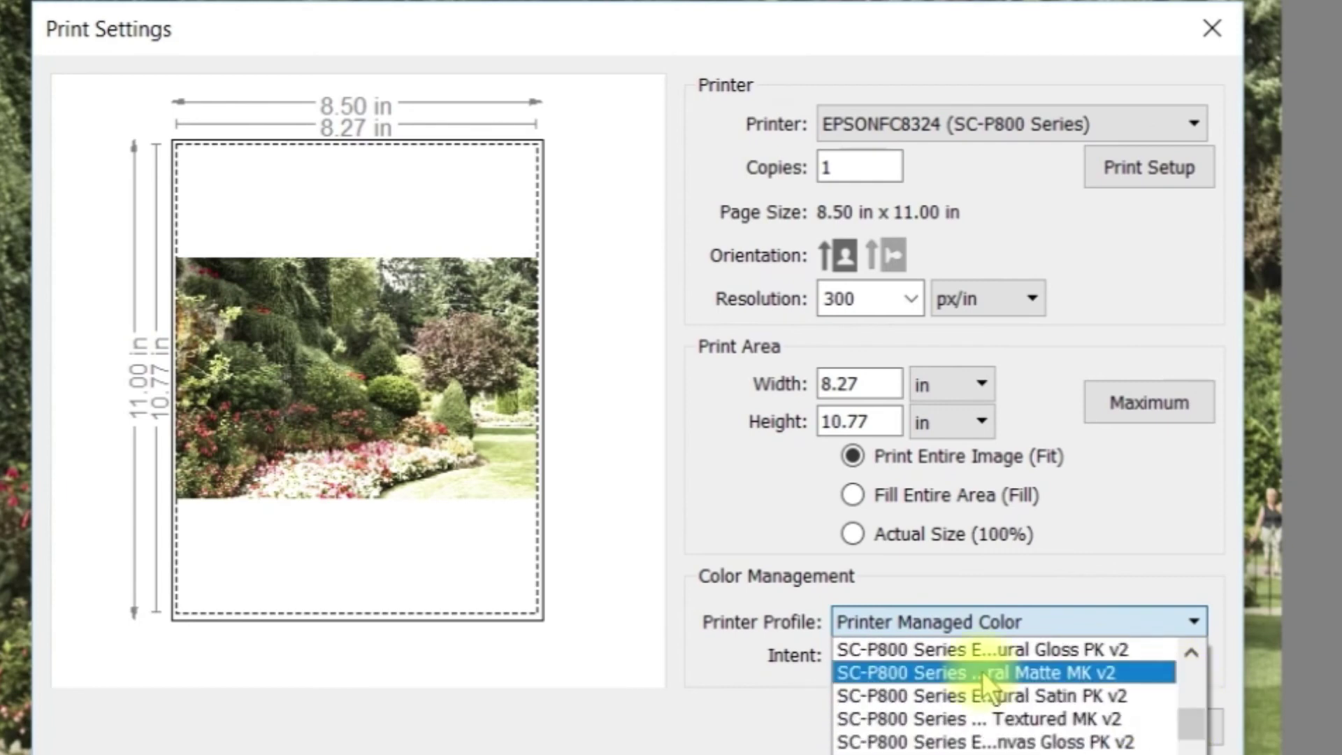
{"action": "left_click", "coordinate": [979, 671]}
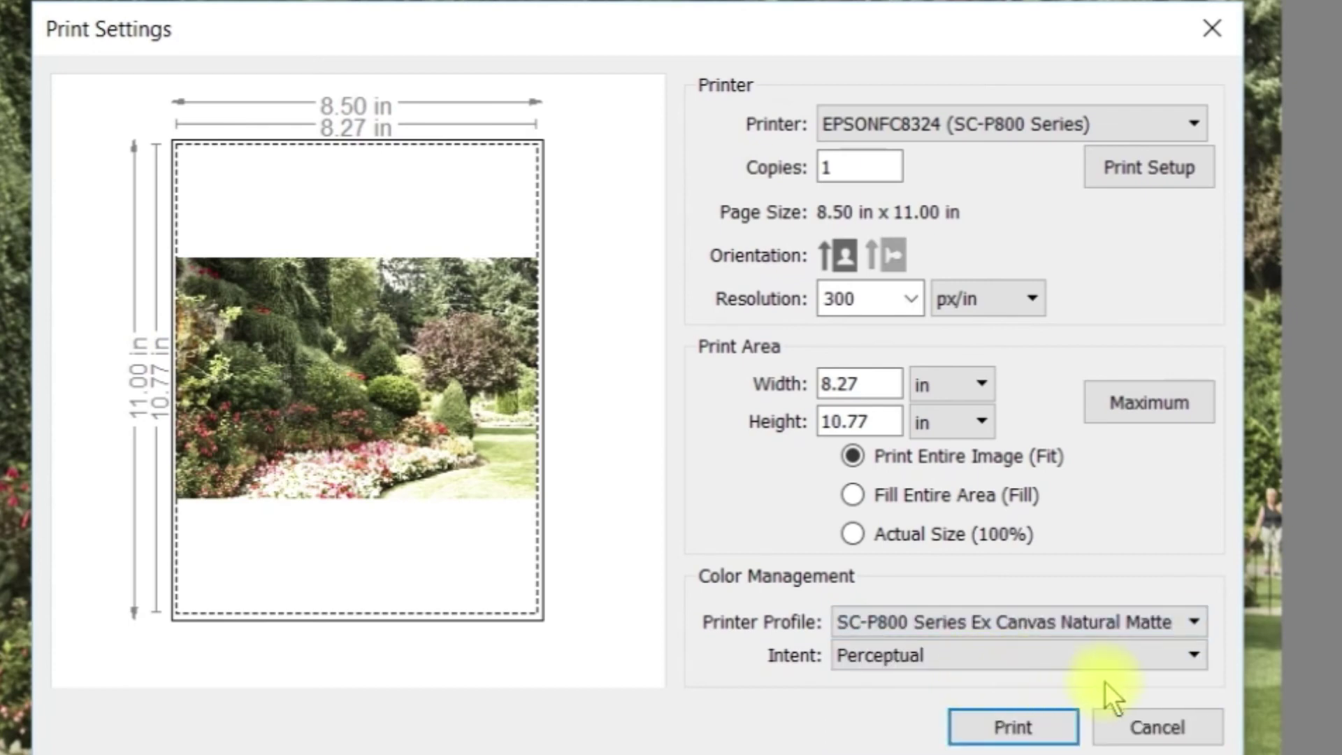
{"action": "left_click", "coordinate": [1194, 653]}
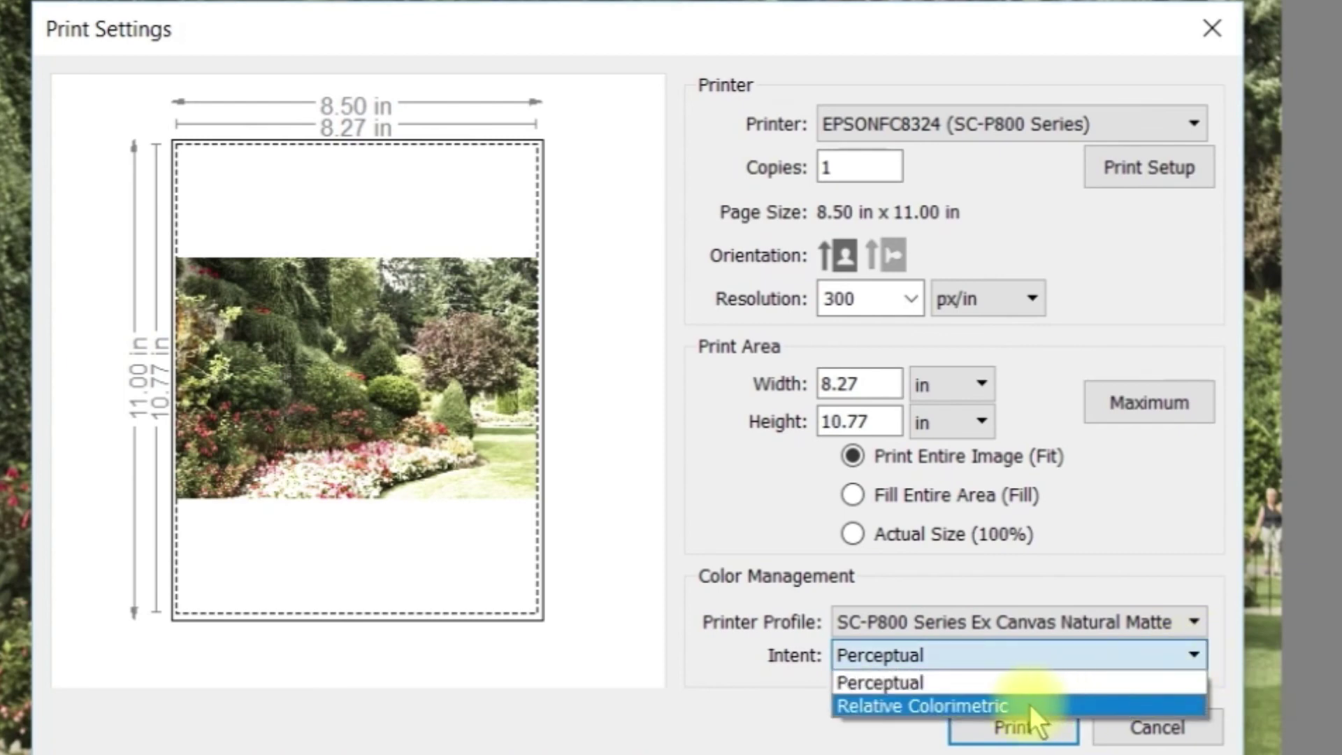
{"action": "left_click", "coordinate": [1029, 703]}
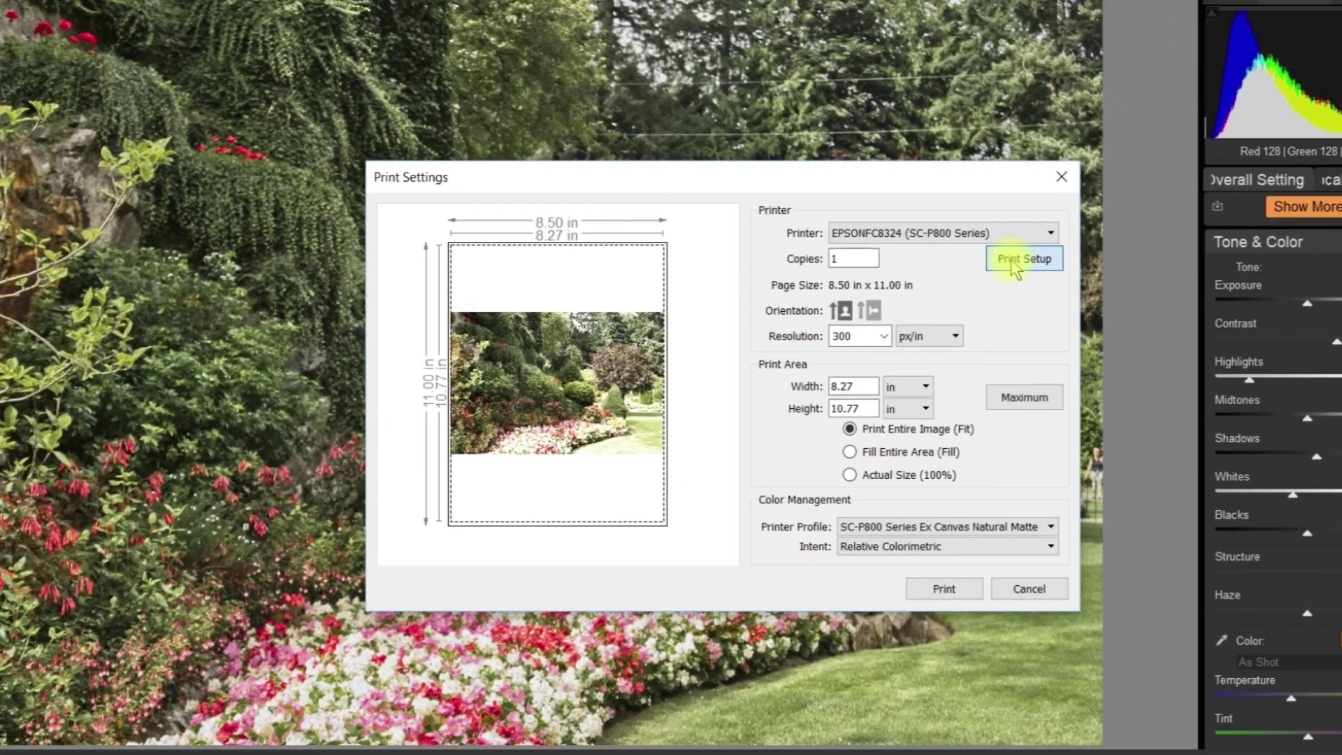
Step: Set the media type in the SC-P800 printer's properties to Presentation Paper Matte
{"action": "left_click", "coordinate": [1012, 266]}
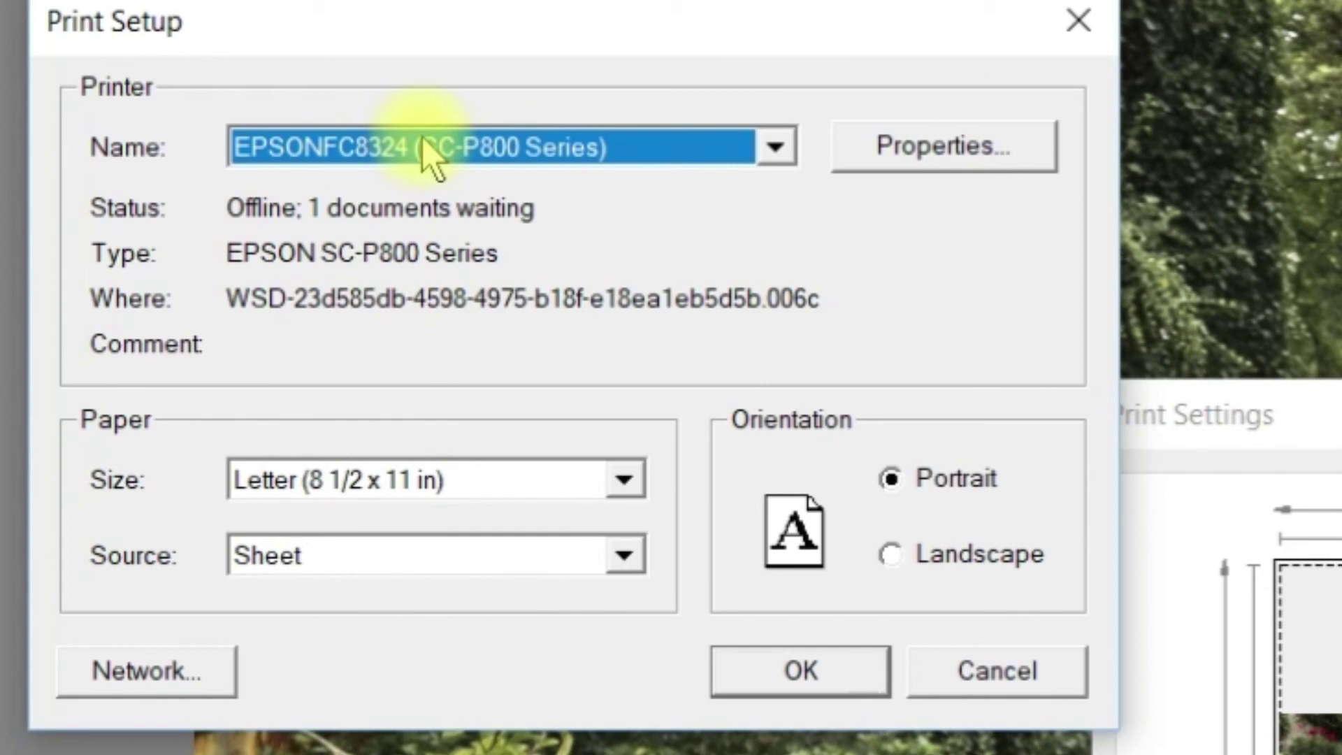
{"action": "left_click", "coordinate": [899, 164]}
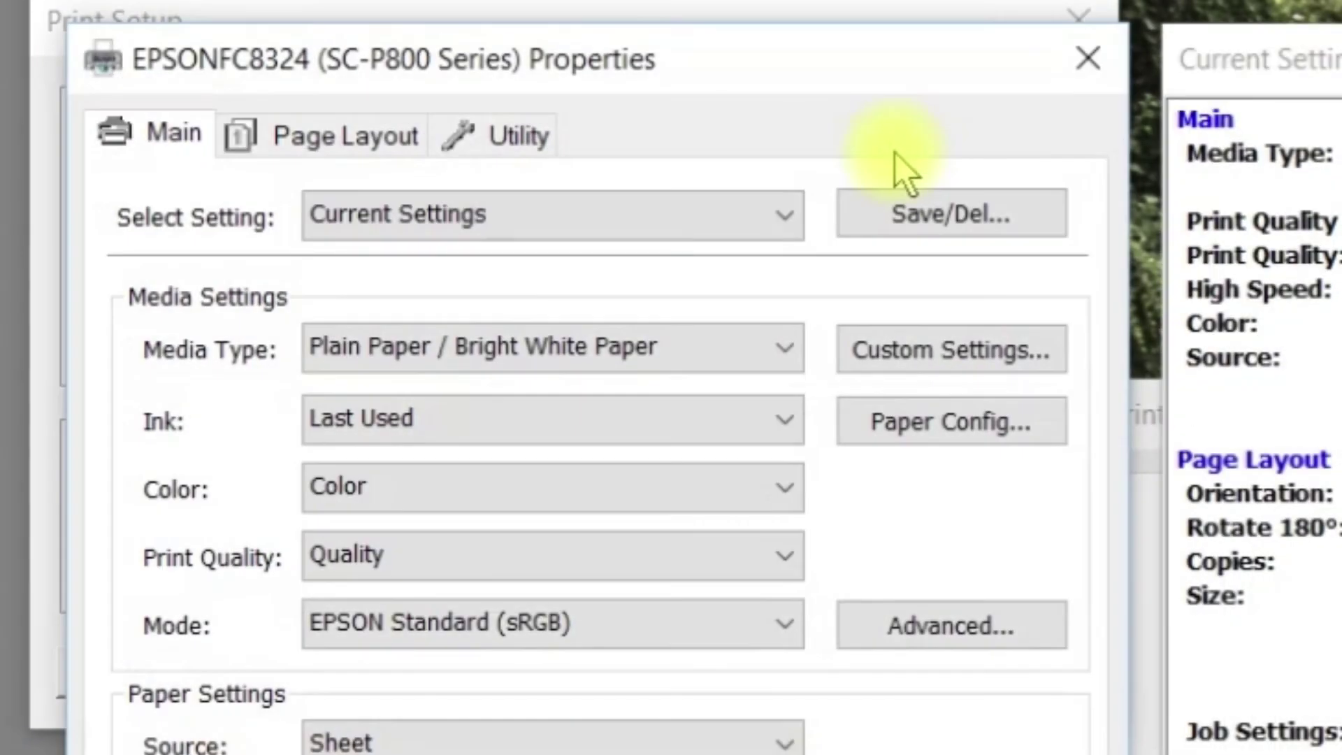
{"action": "left_click", "coordinate": [787, 350]}
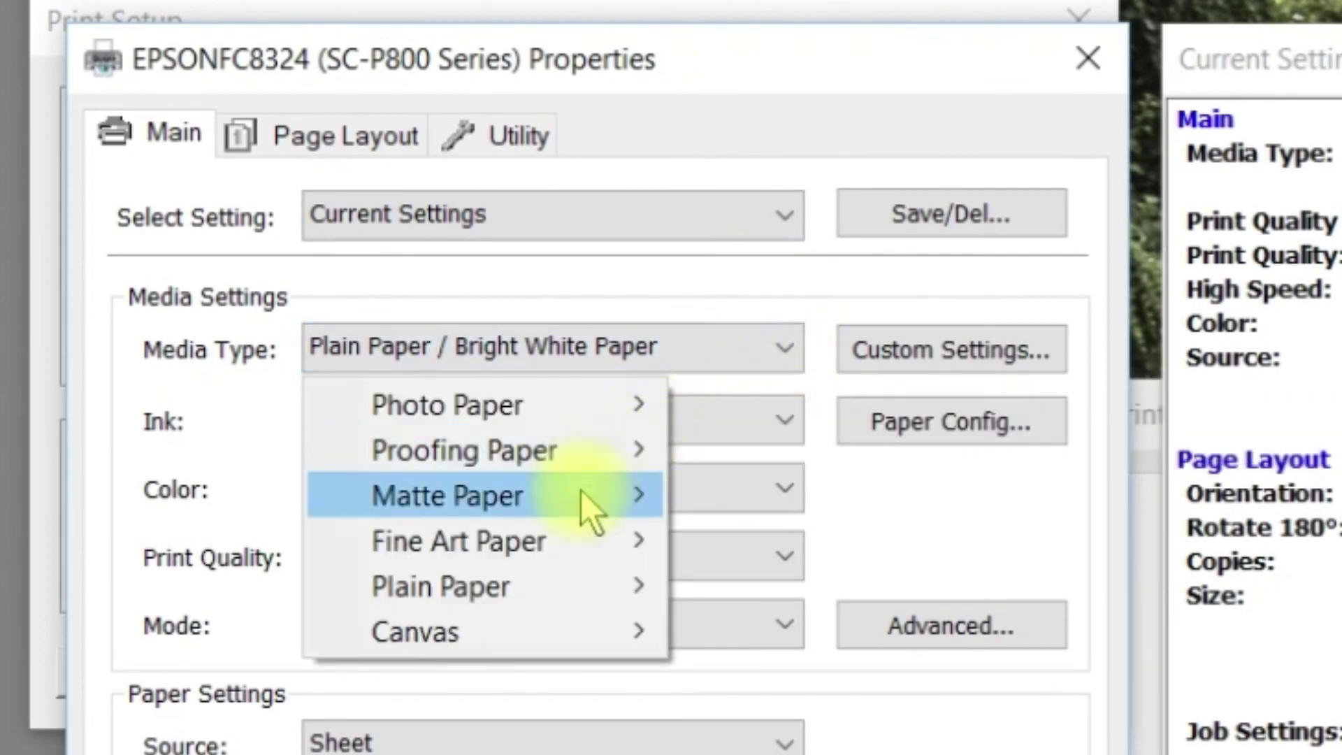
{"action": "mouse_move", "coordinate": [581, 490]}
{"action": "left_click", "coordinate": [715, 547]}
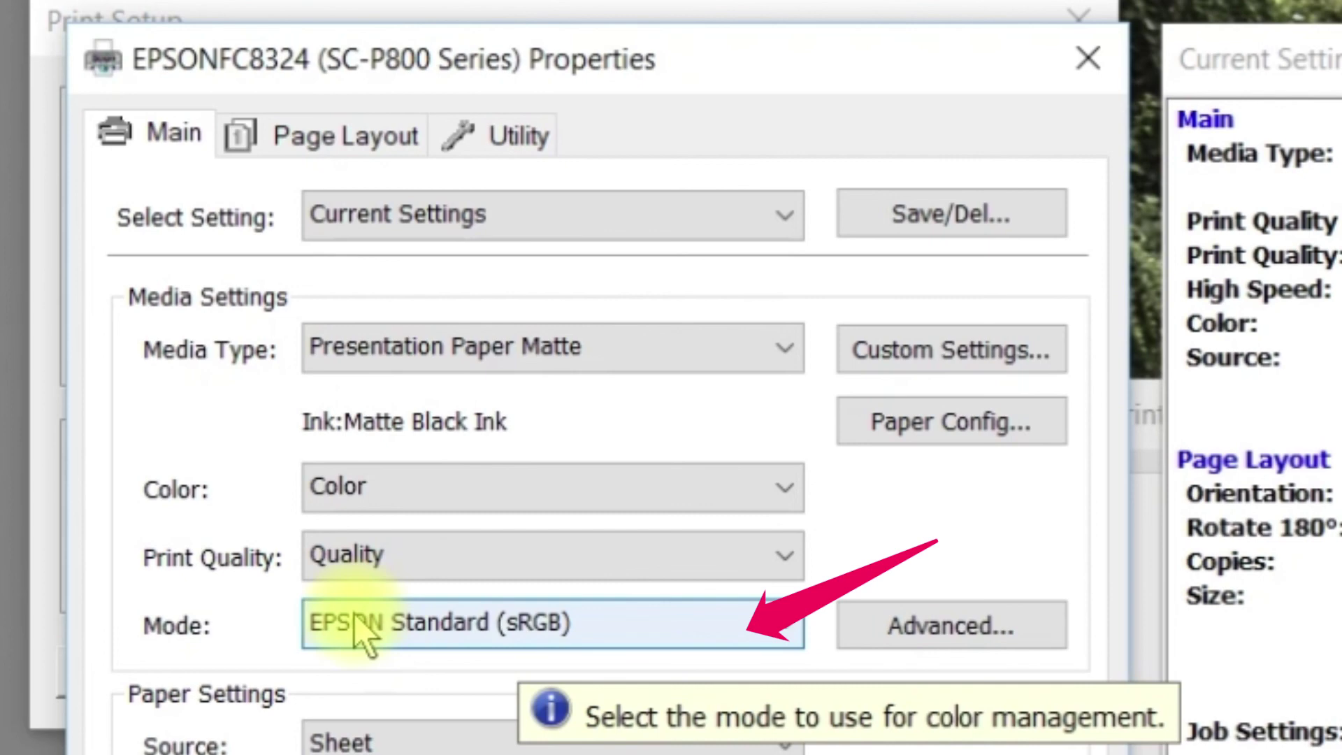
Step: Change the printer driver's color management mode, and print the photo with these settings
{"action": "left_click", "coordinate": [781, 629]}
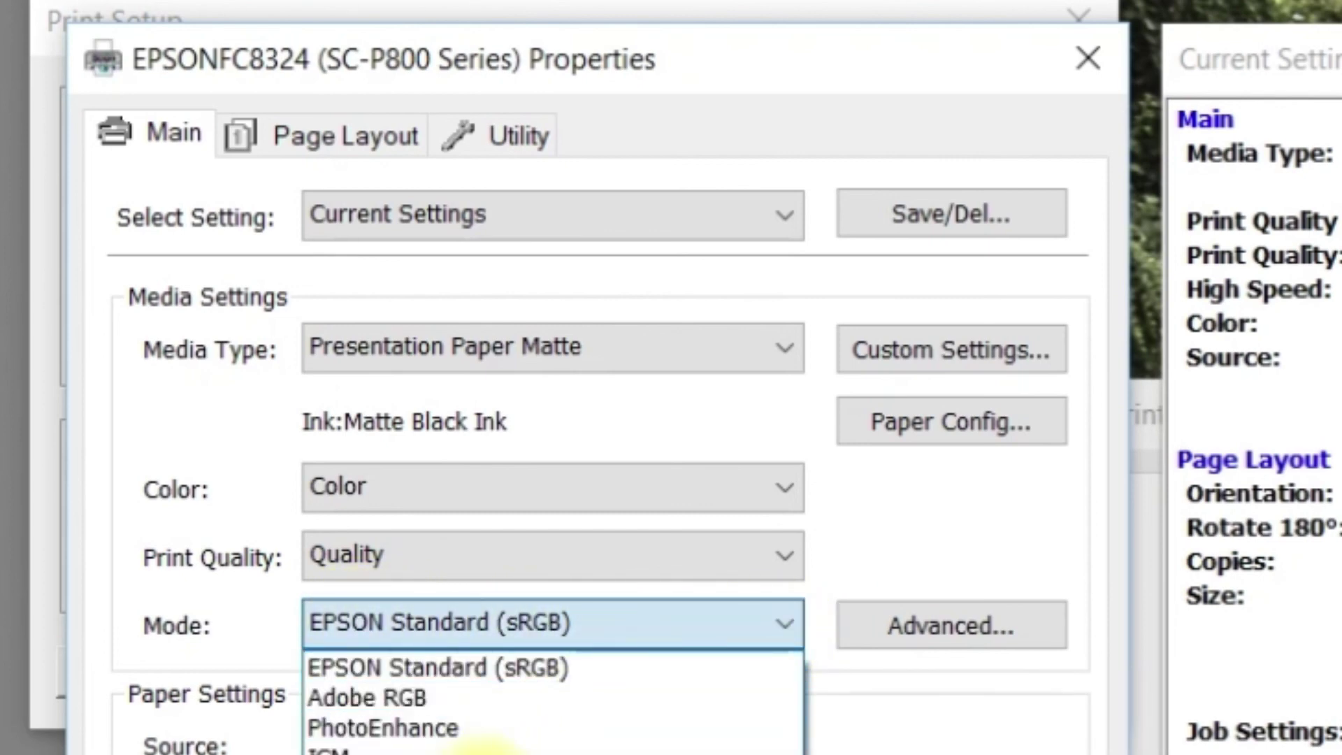
{"action": "left_click", "coordinate": [485, 752]}
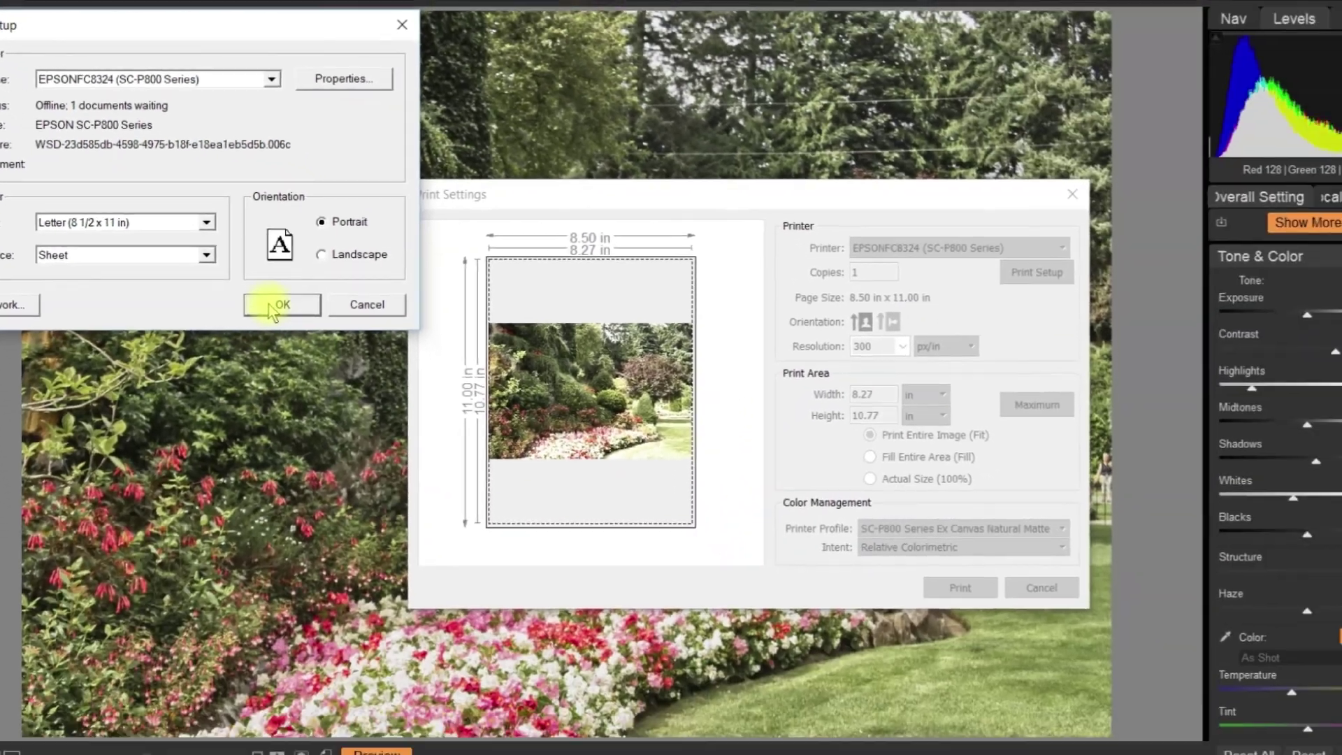
{"action": "left_click", "coordinate": [395, 395]}
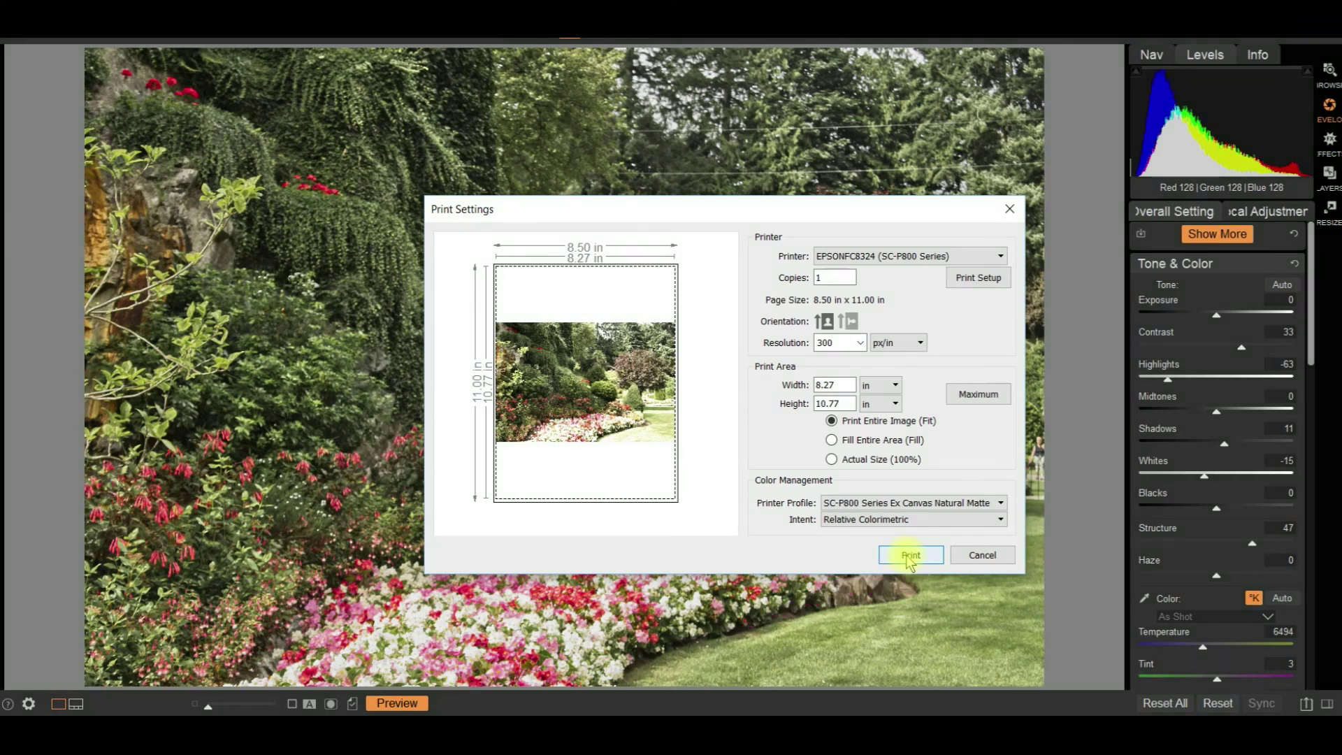
{"action": "left_click", "coordinate": [910, 556]}
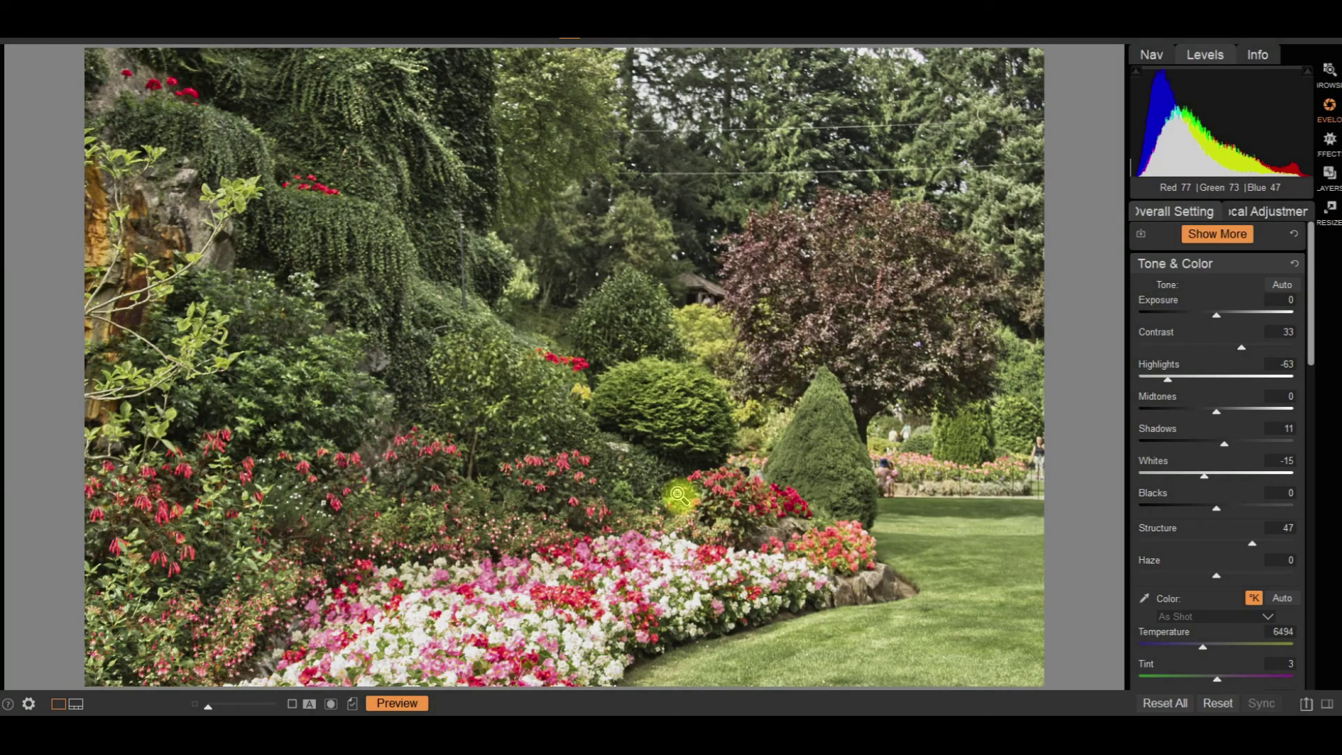